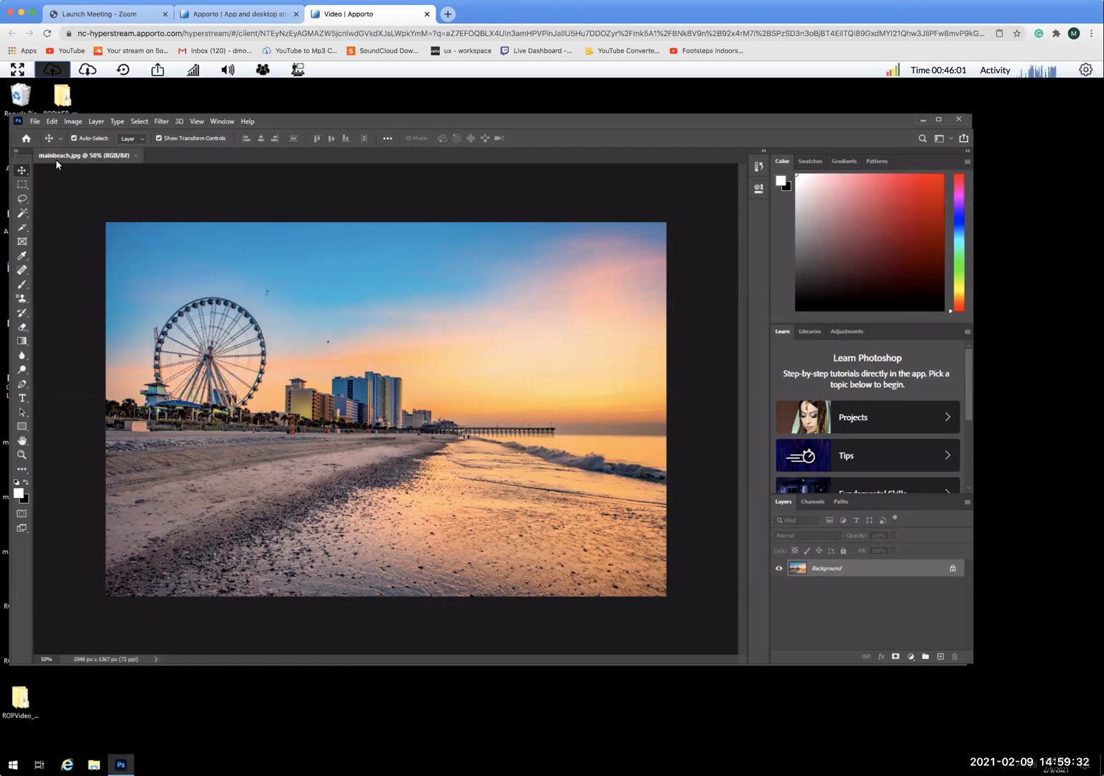
Step: Resize mainbeach.jpg proportionally to a height of 768 pixels
click(75, 121)
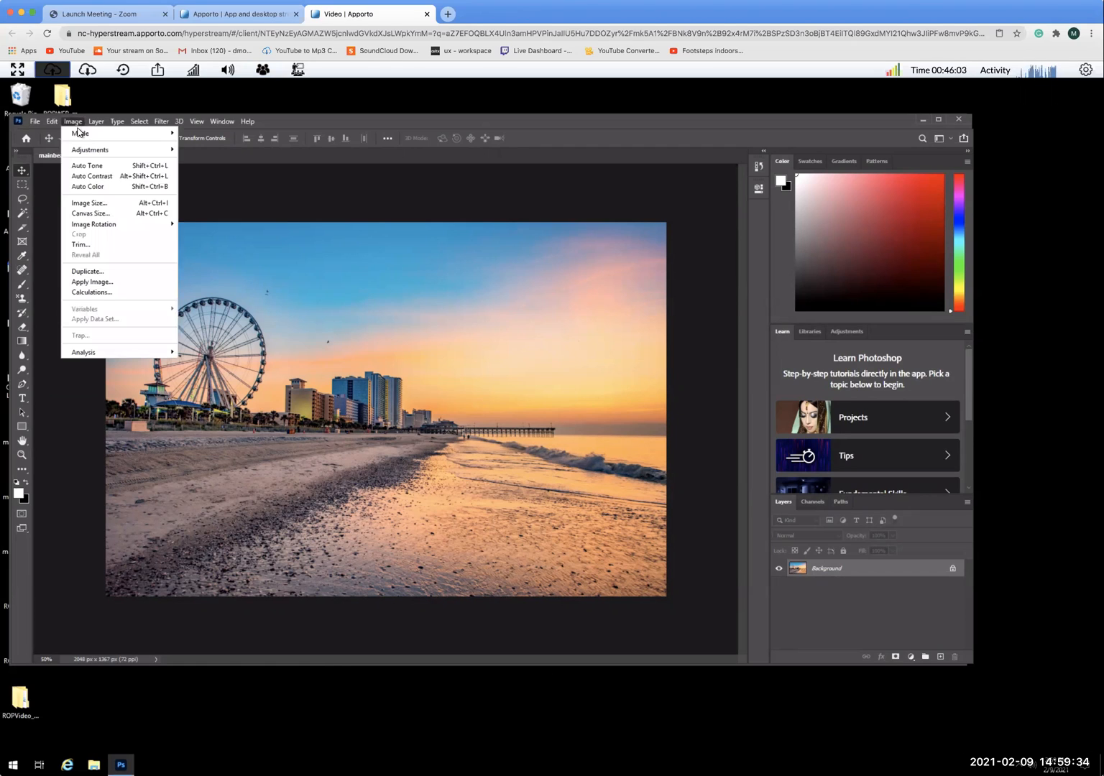
click(83, 204)
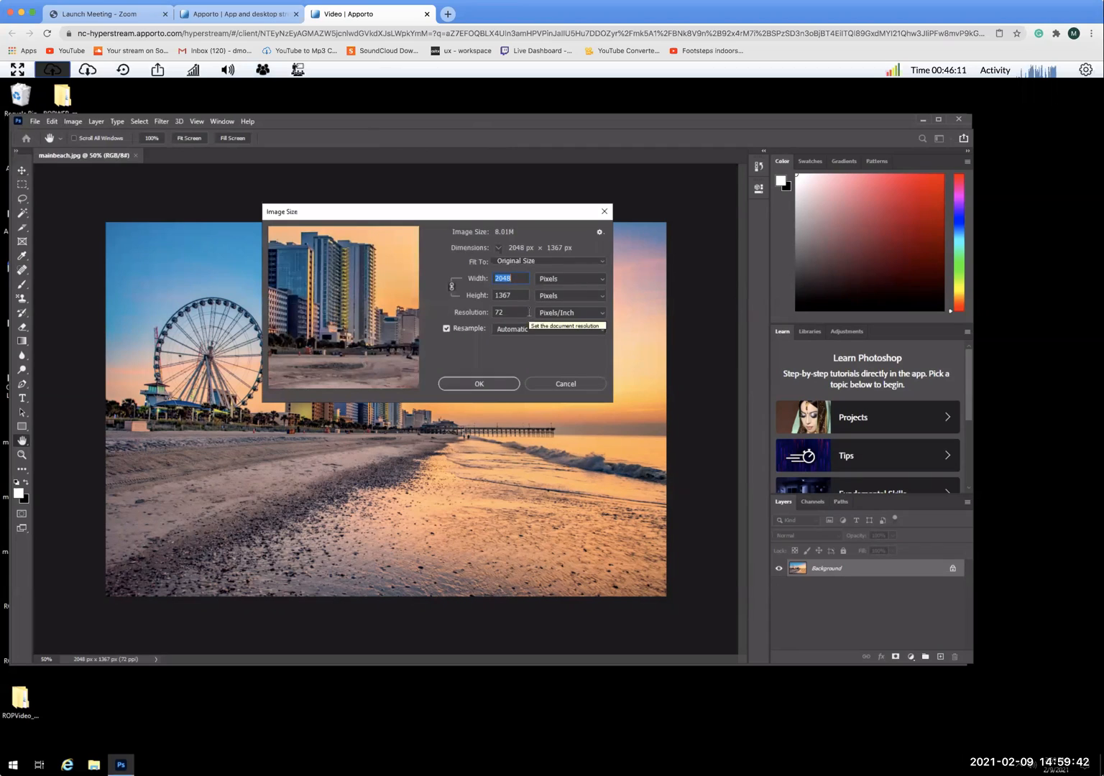
text(1024)
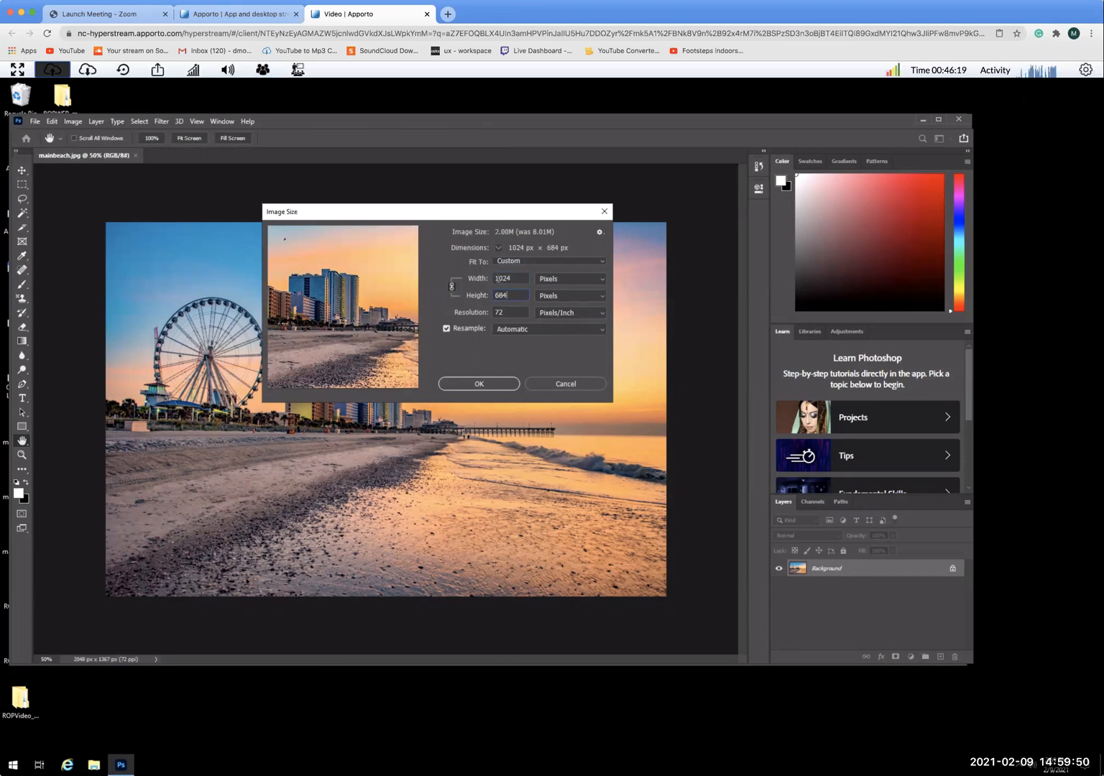
drag(485, 291, 480, 295)
text(768)
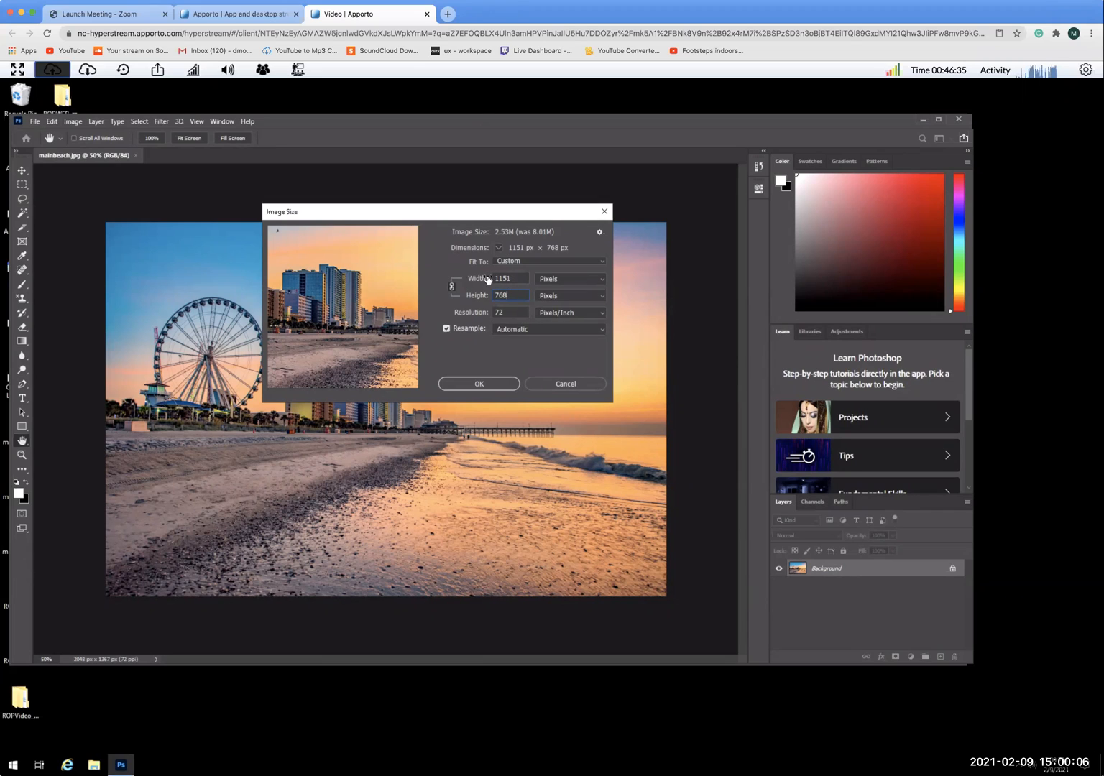
click(480, 385)
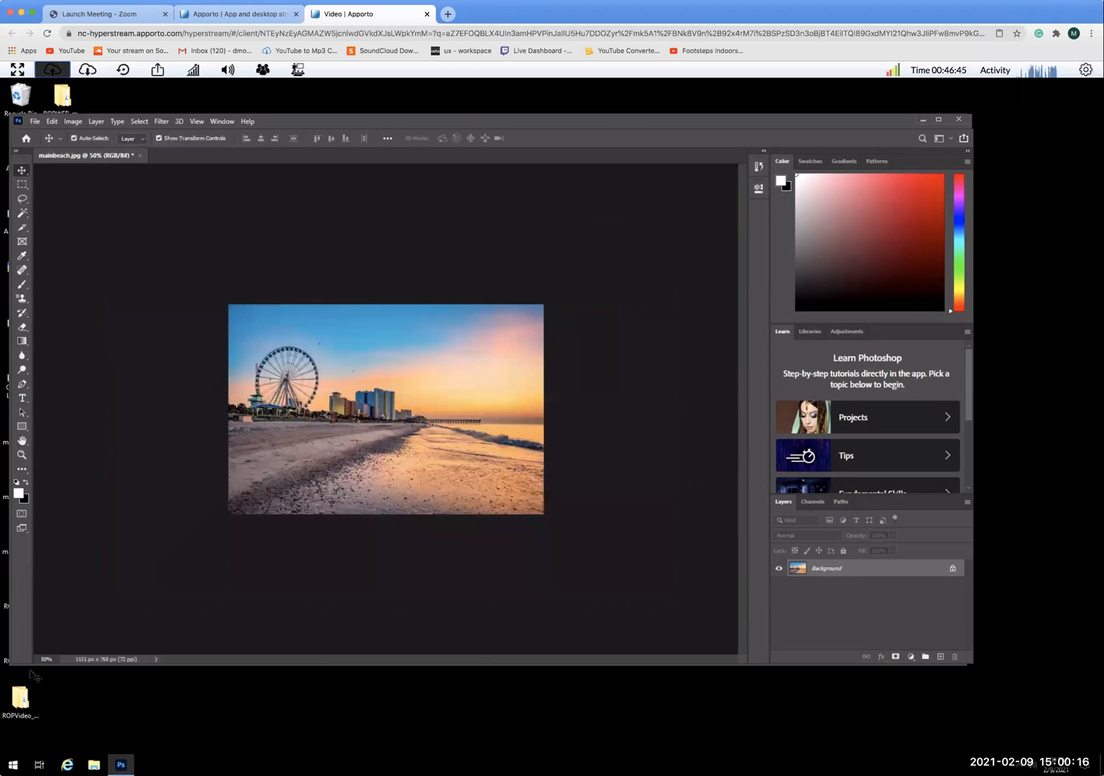
Step: Set the magnification of the resized beach photo to 100%
click(33, 660)
text(80)
key(Return)
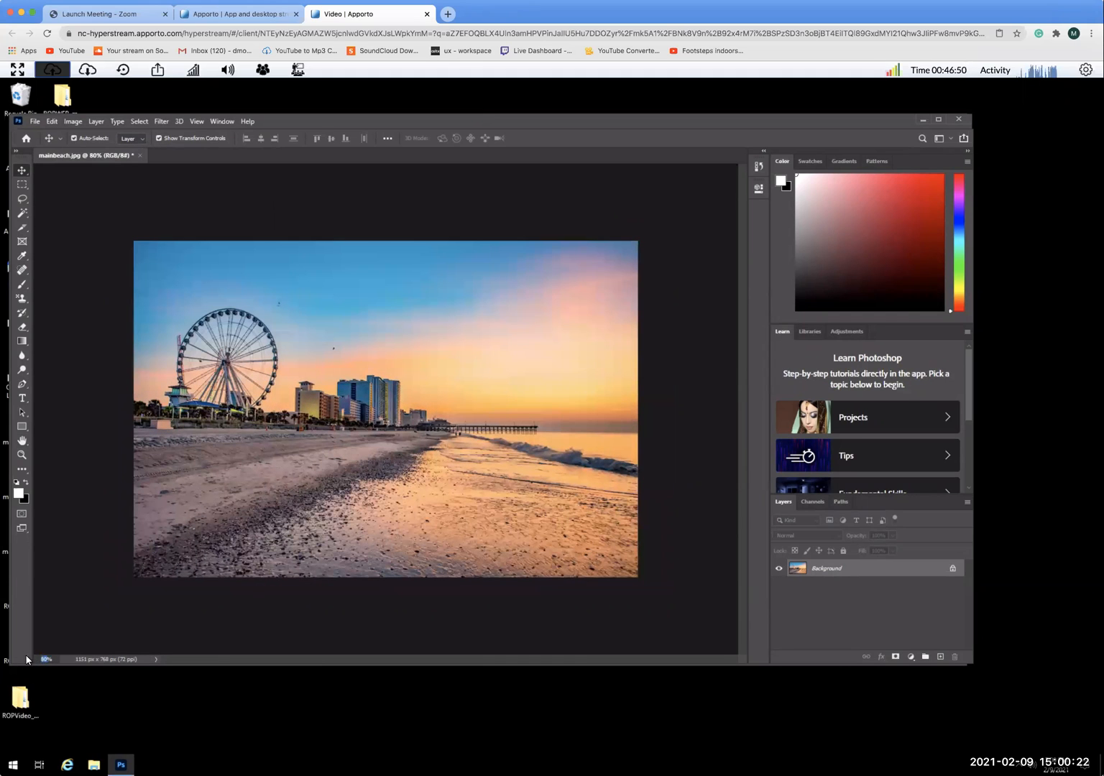
key(Return)
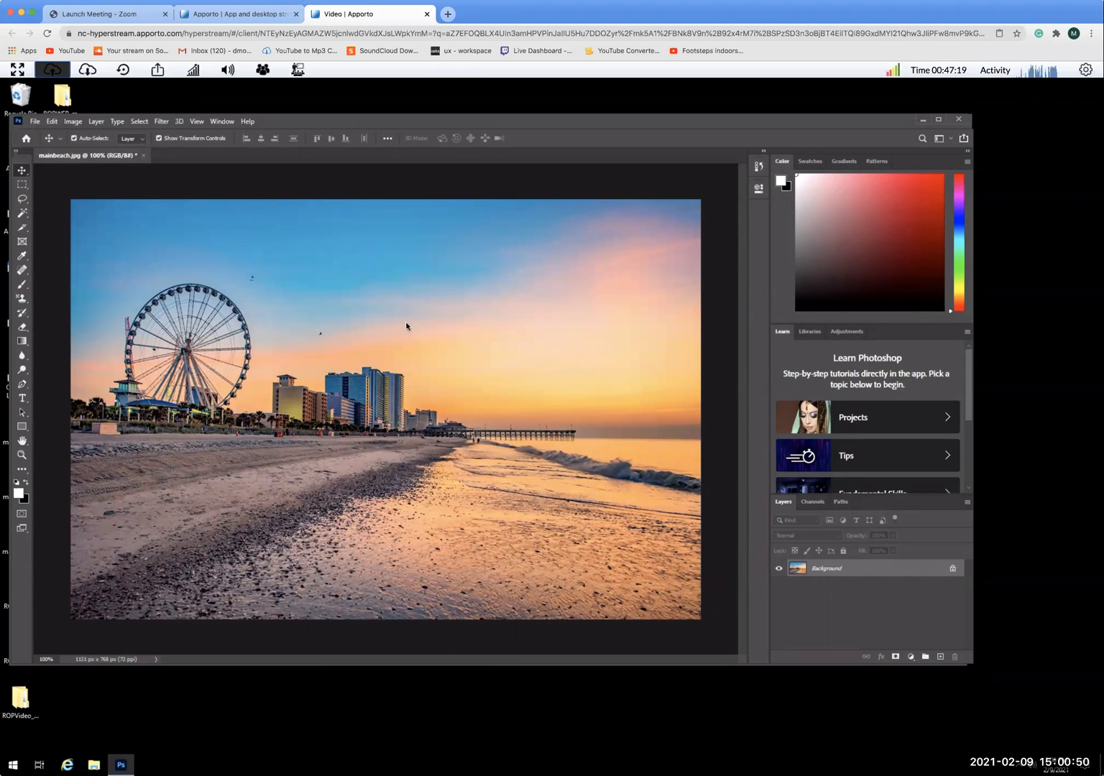
Step: Open beach_1.jpg from the Beachscene folder and float it in its own window over the main beach photo
click(35, 121)
click(47, 147)
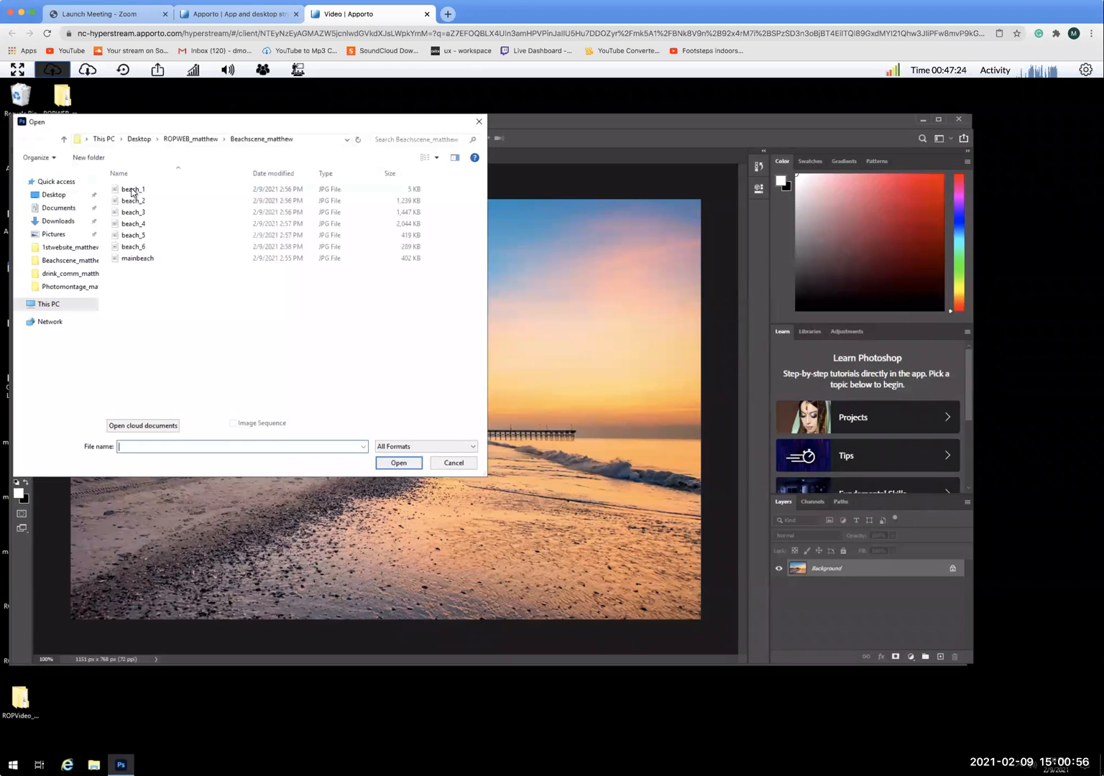
double_click(132, 189)
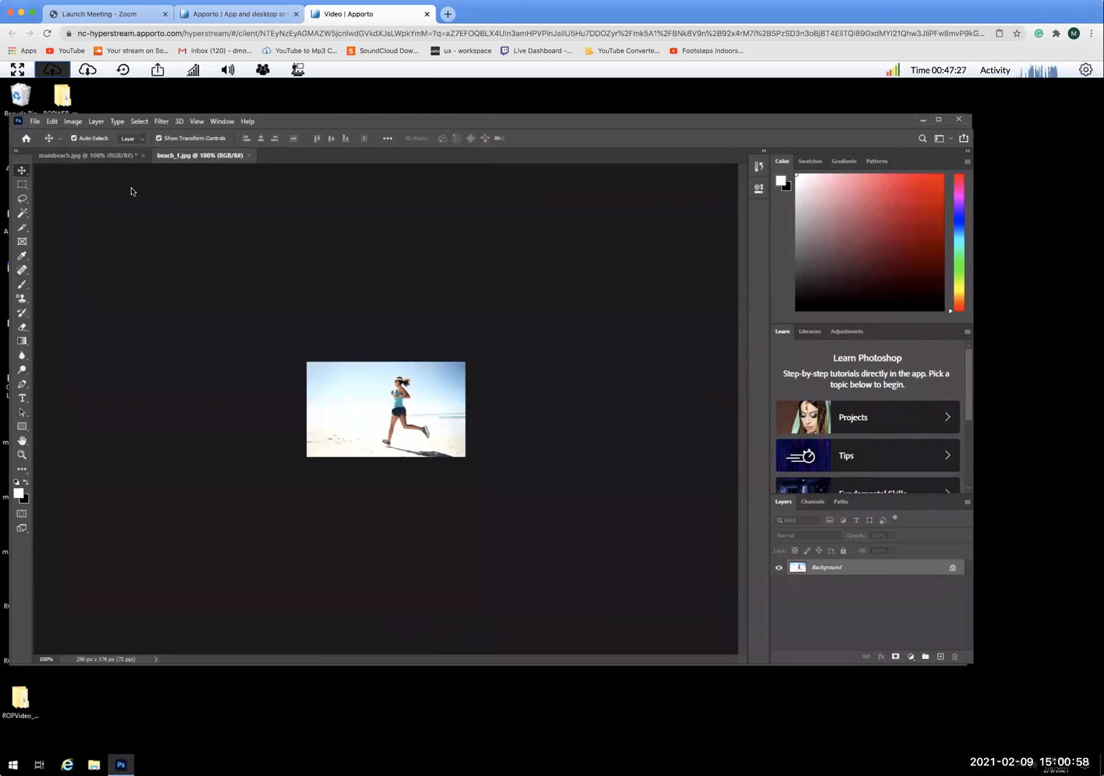
drag(544, 124, 538, 121)
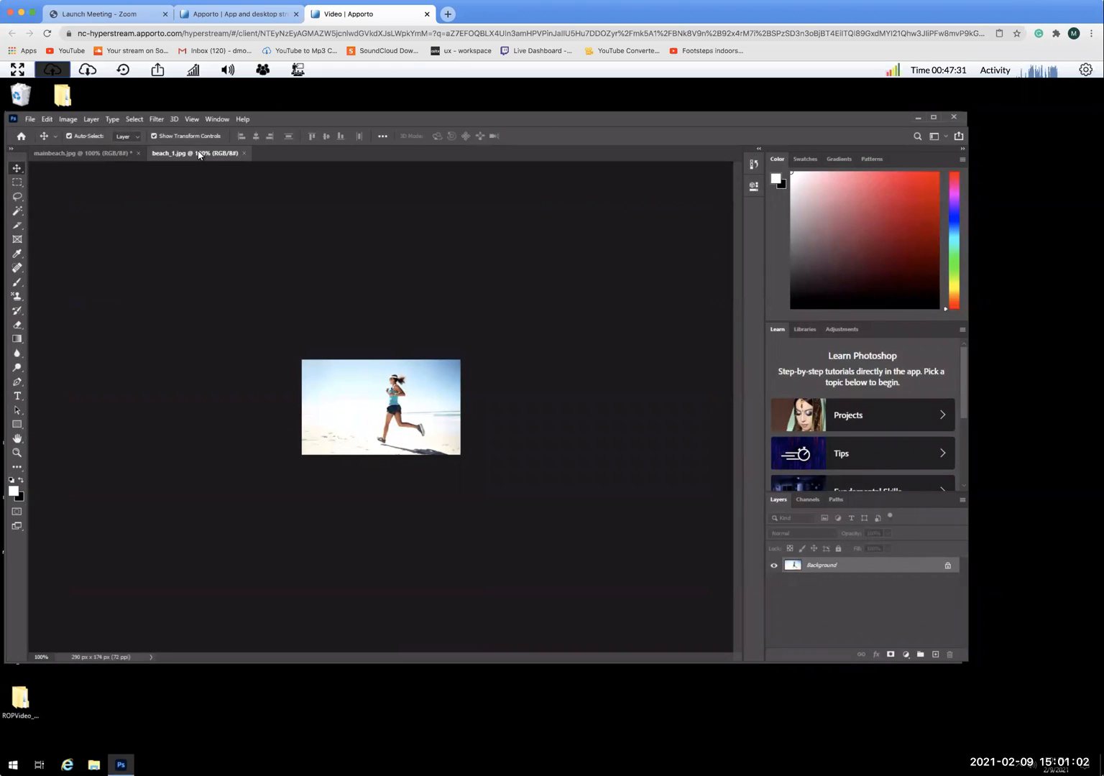
drag(202, 162, 494, 168)
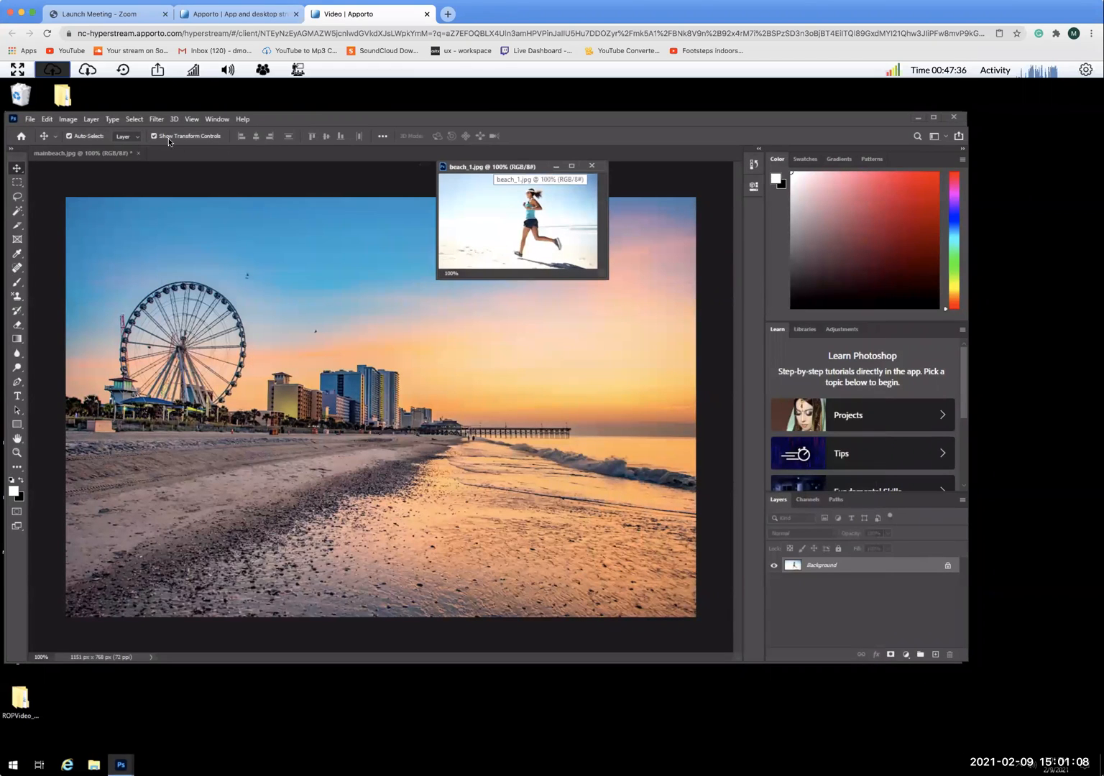
Step: Check the pixel dimensions and resolution of beach_1.jpg without changing them
click(68, 120)
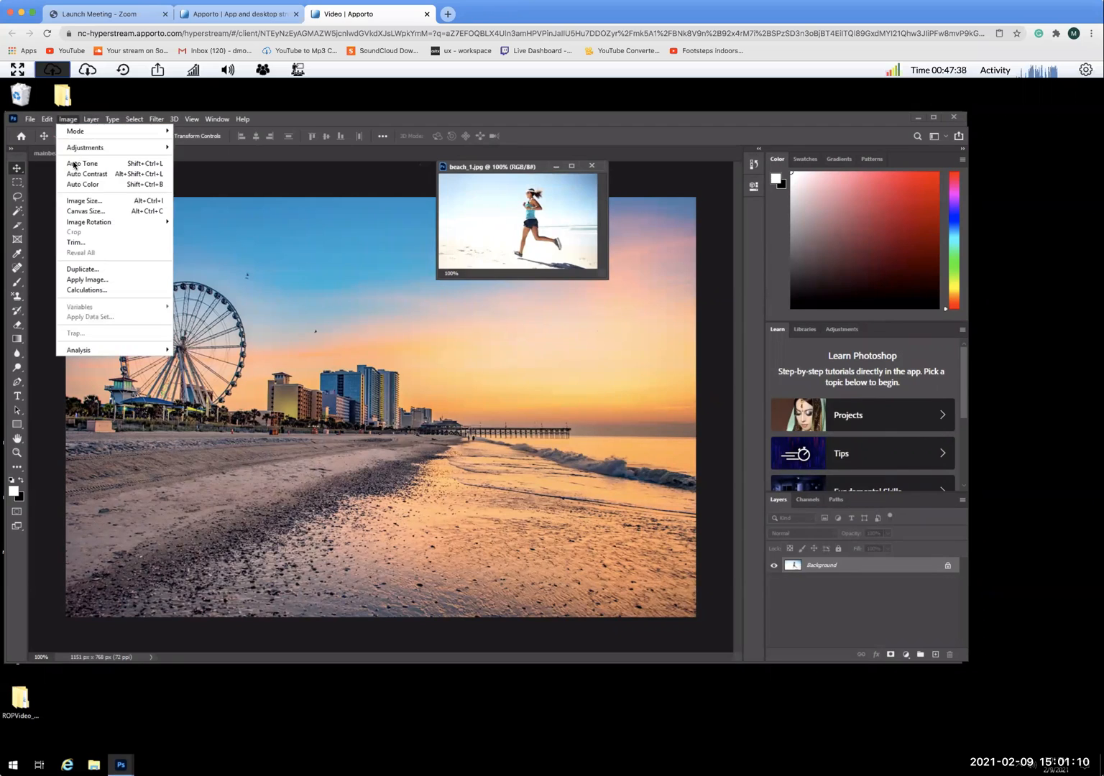
click(77, 201)
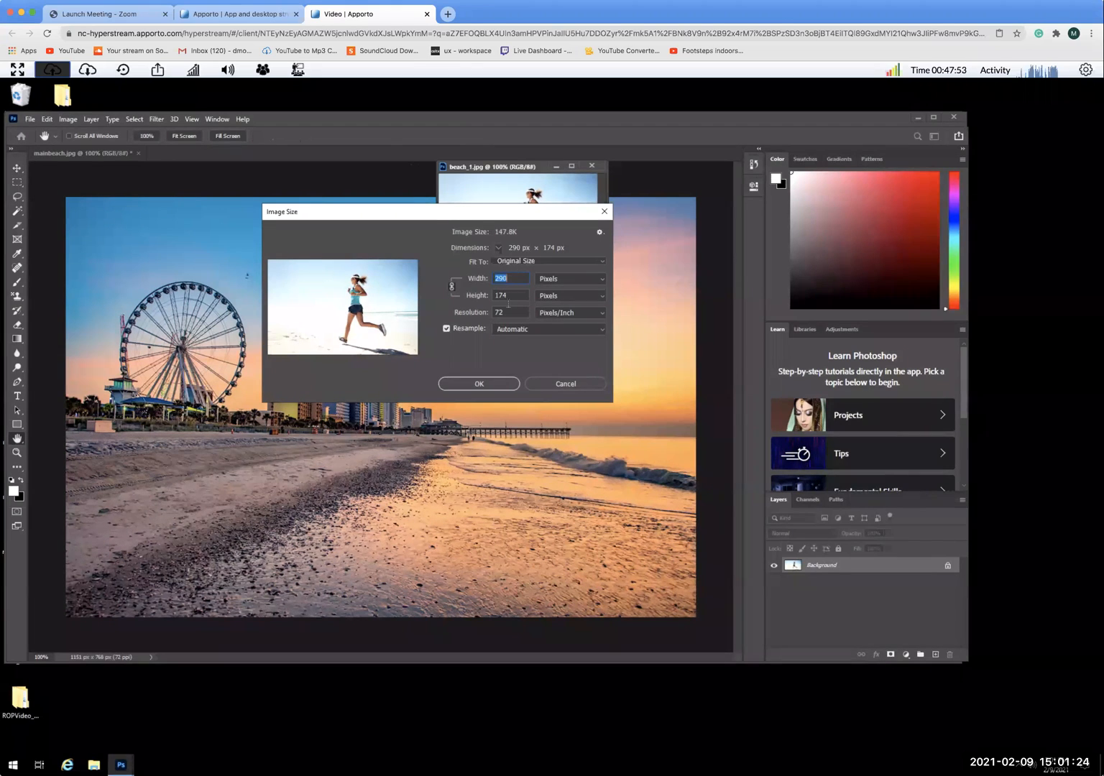
click(549, 382)
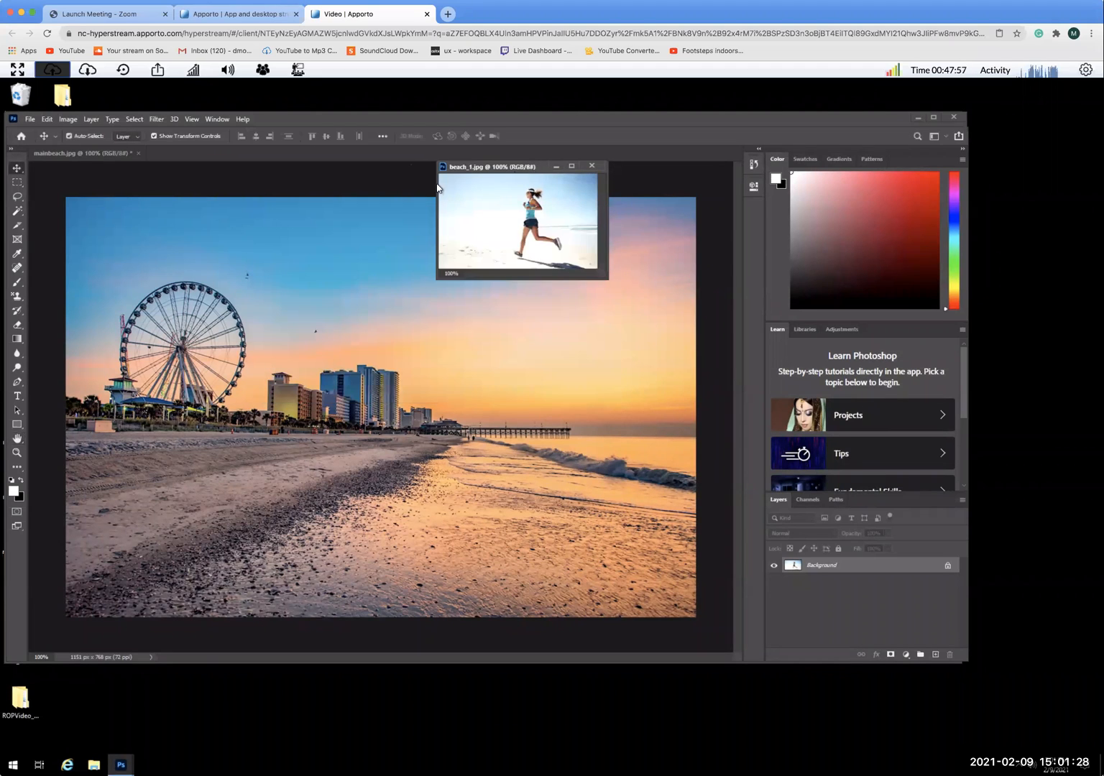
Step: Enlarge the floating beach_1.jpg window and select the background around the runner with the Magic Wand, adding the remaining sky and sand areas
drag(489, 167, 276, 206)
drag(394, 318, 518, 416)
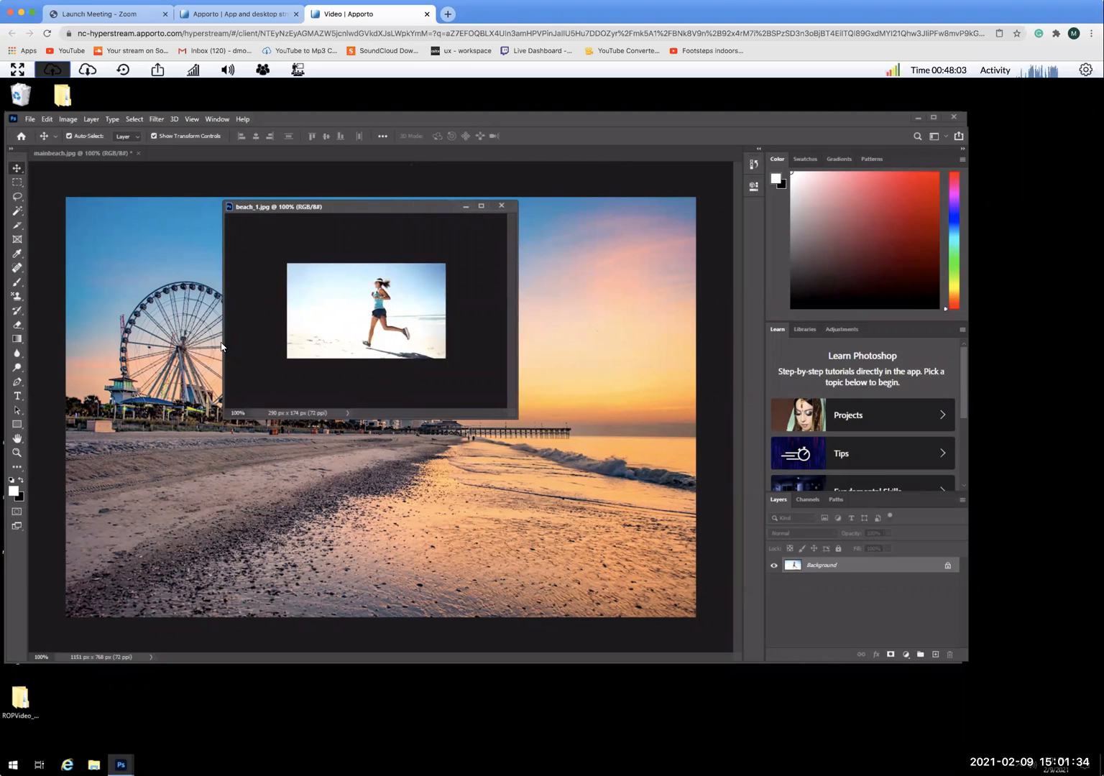
click(17, 225)
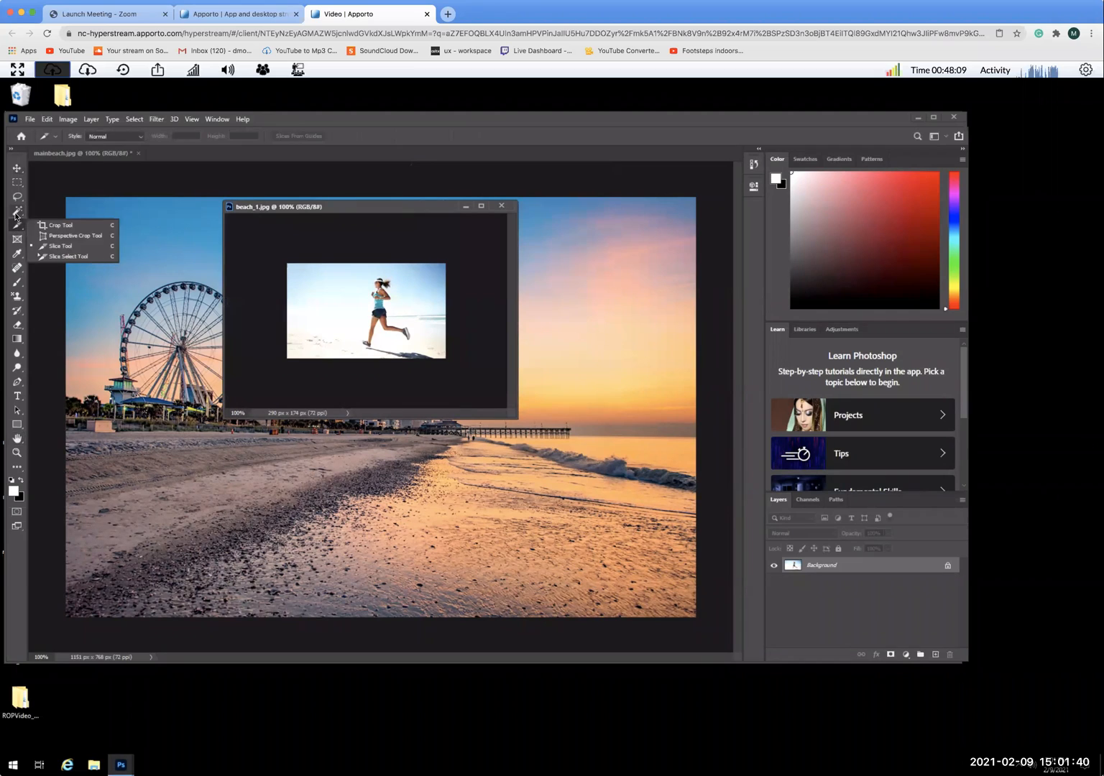
click(15, 214)
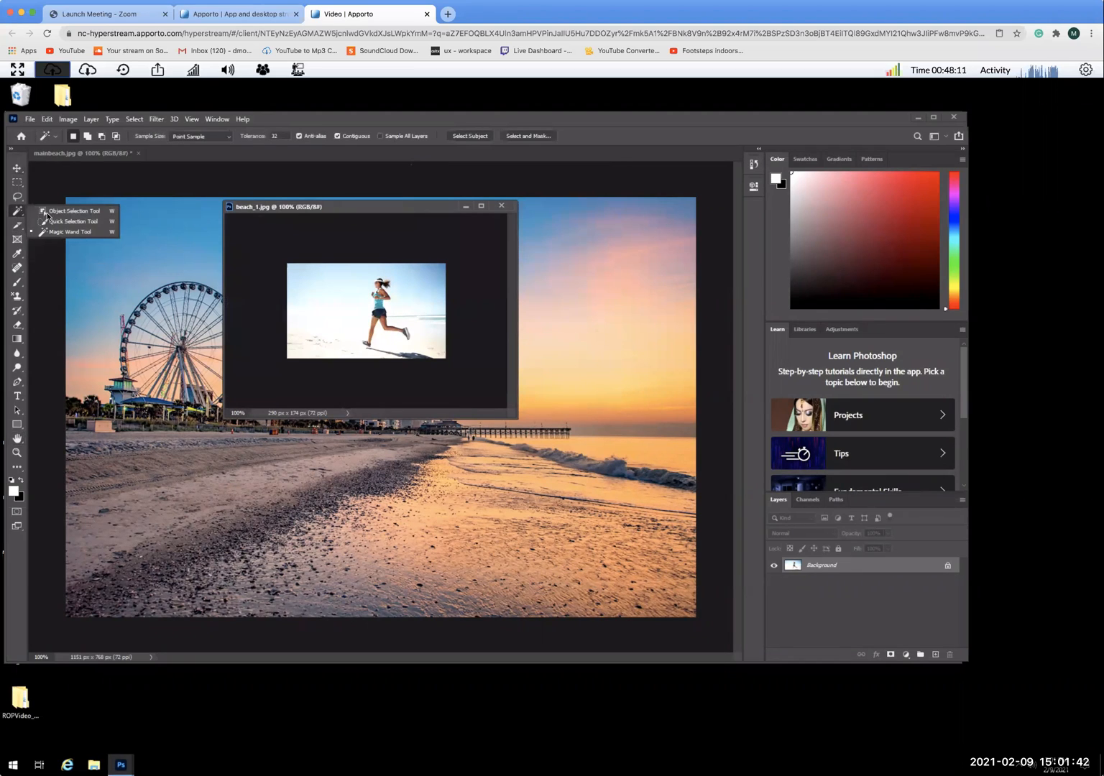
click(65, 232)
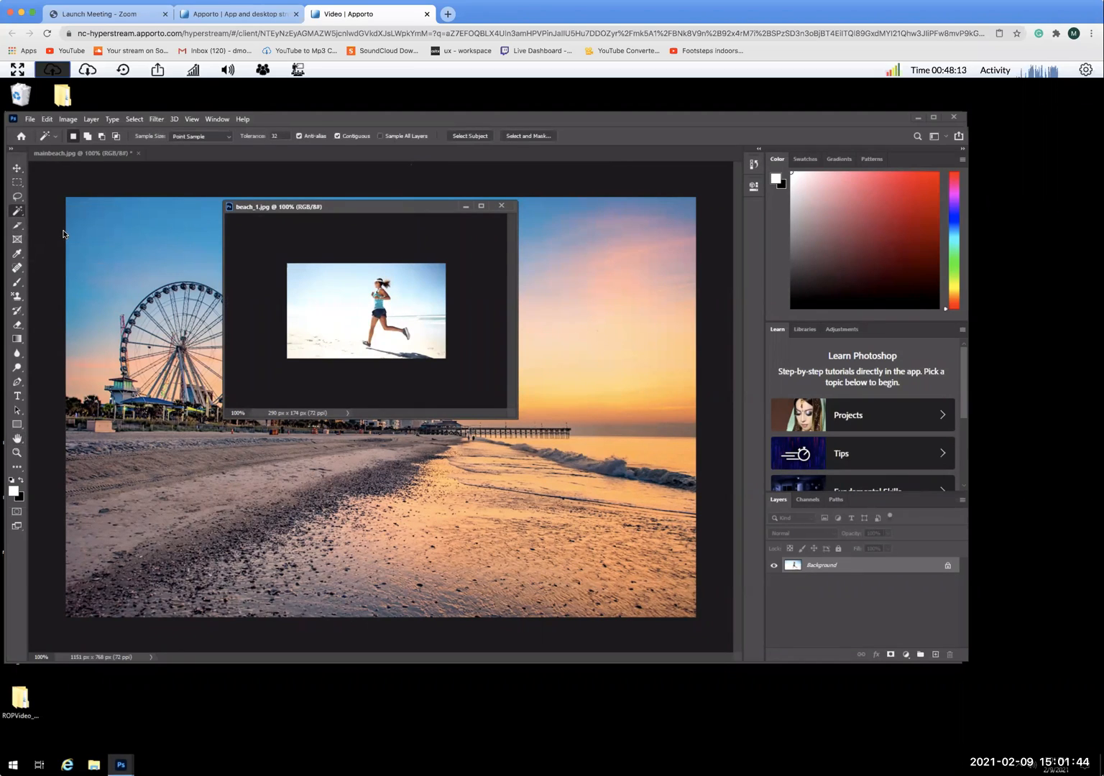
click(351, 288)
click(348, 335)
click(350, 291)
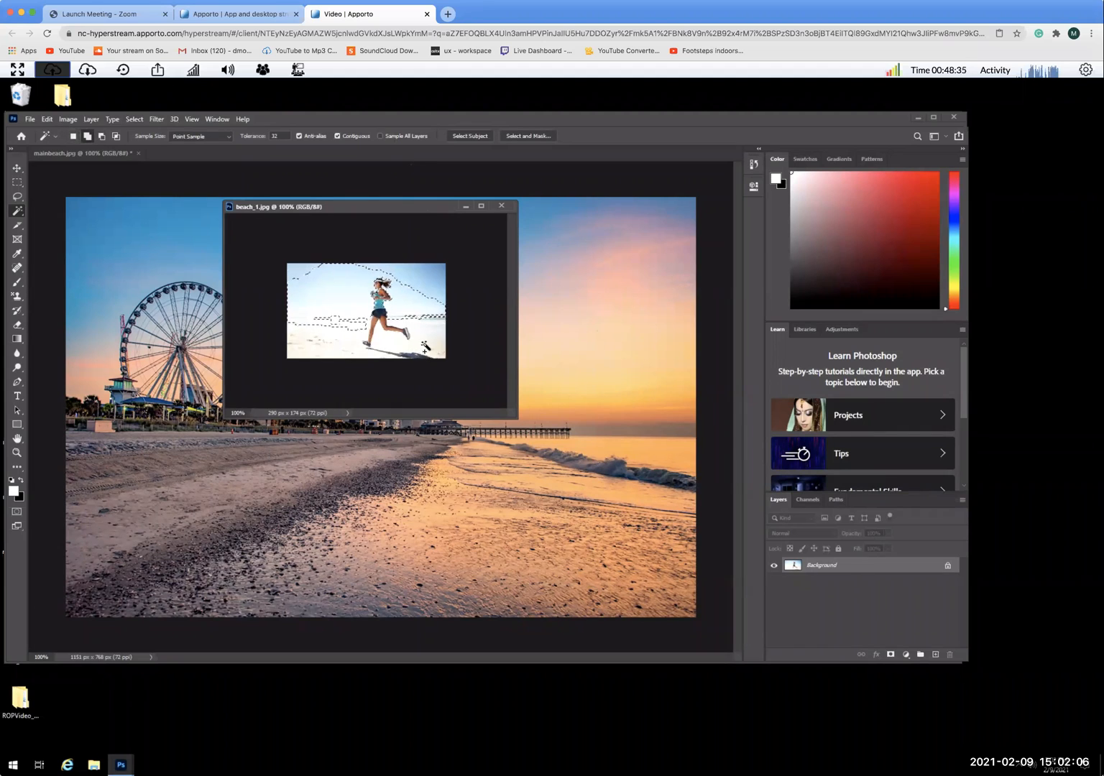
shift+click(332, 351)
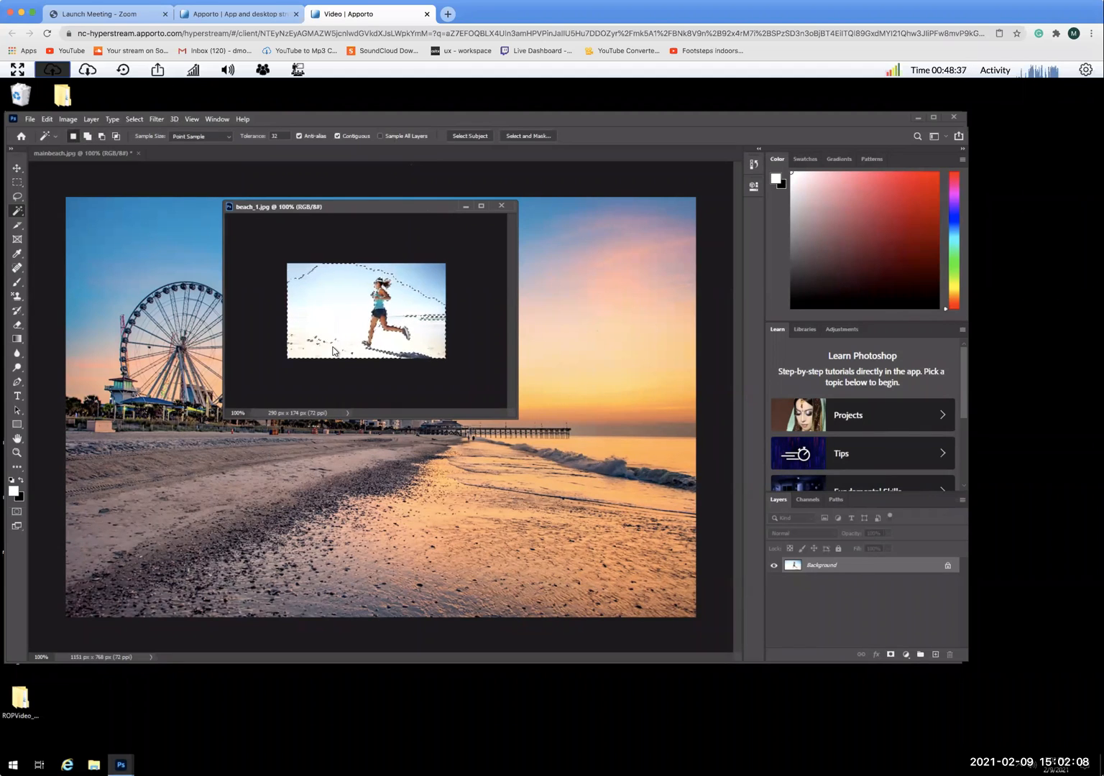
shift+click(307, 272)
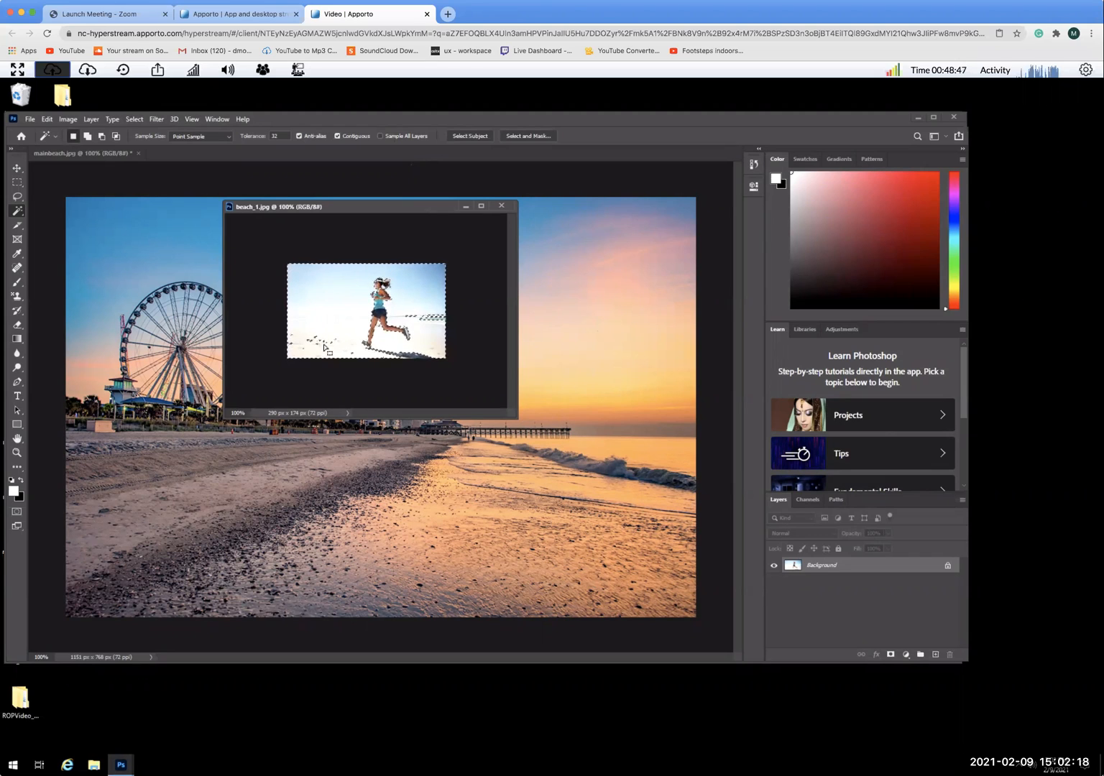
key(shift)
key(shift)
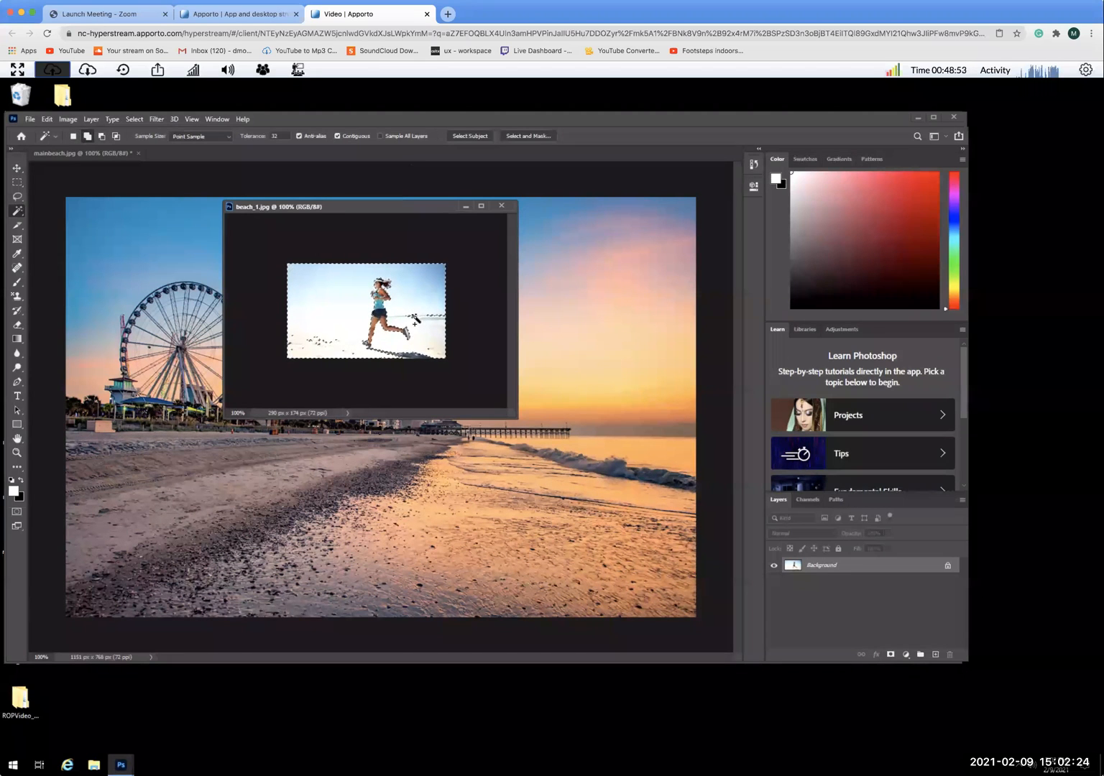
key(shift)
Step: Invert the selection so it covers the runner instead of the background, and copy it
click(134, 119)
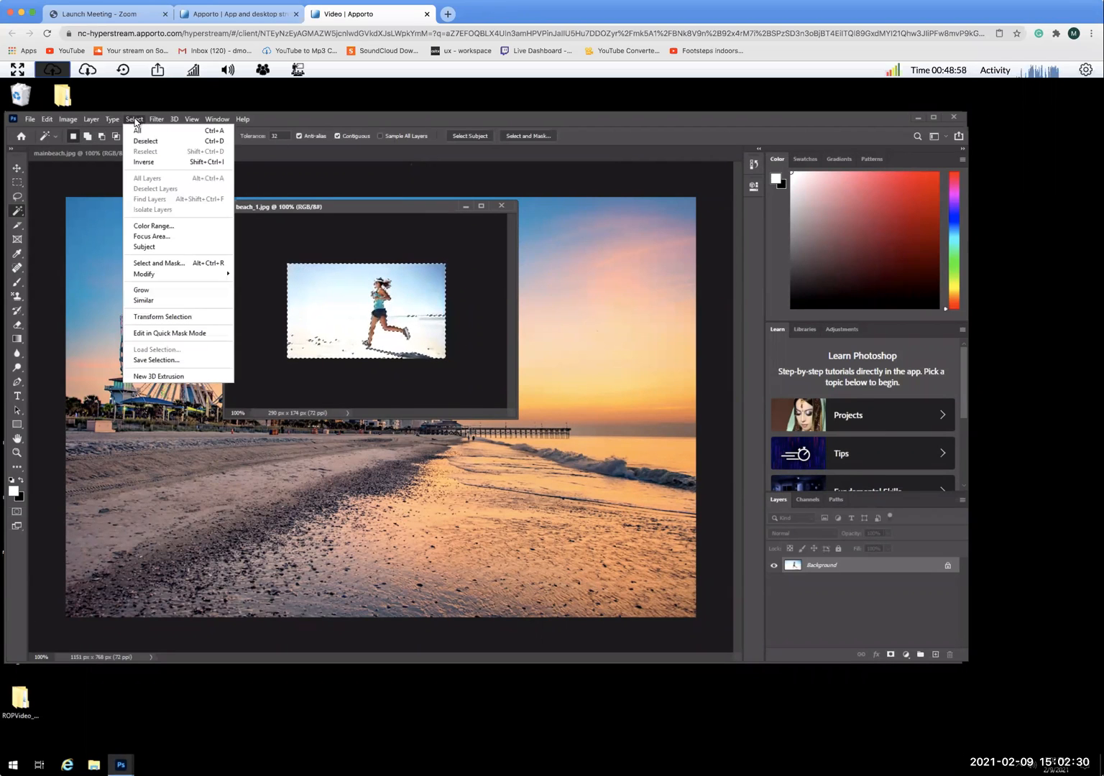
click(142, 163)
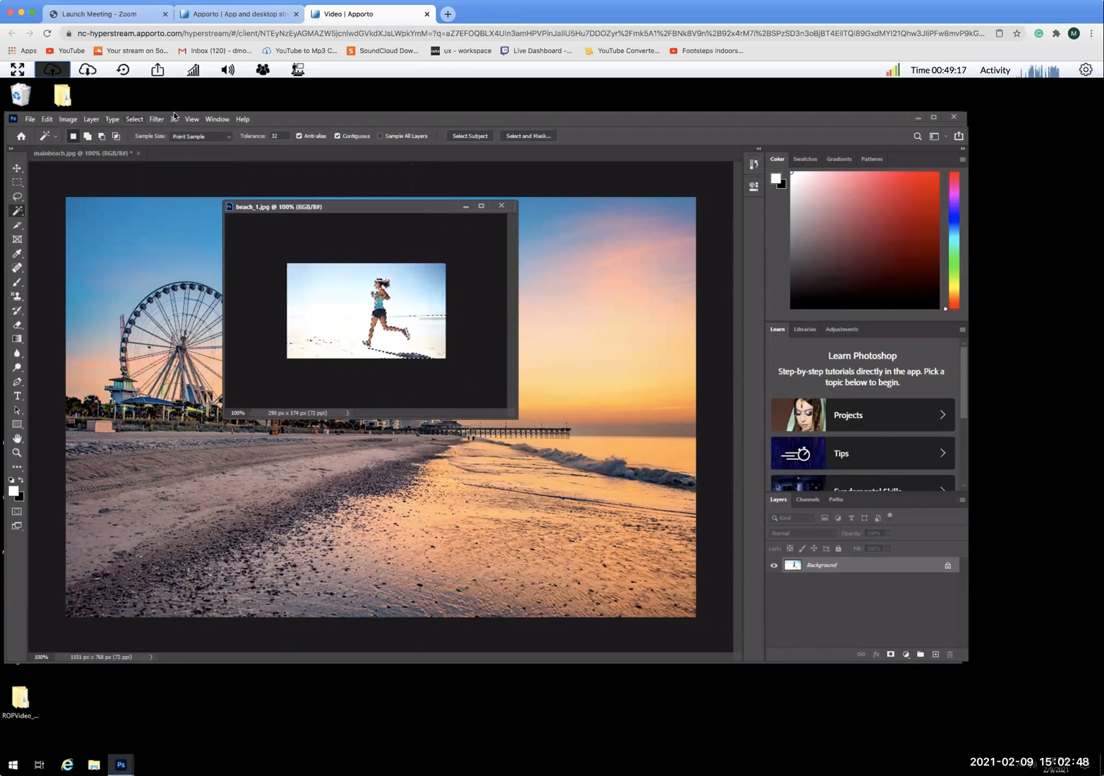
click(46, 119)
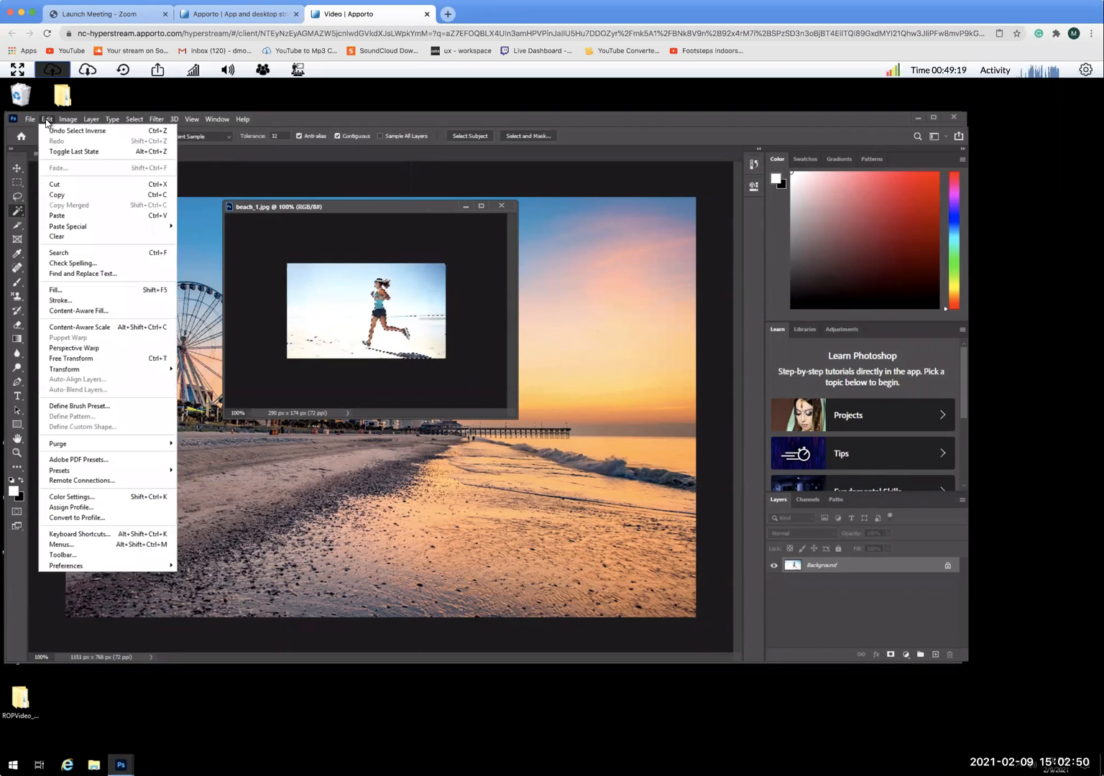
click(59, 195)
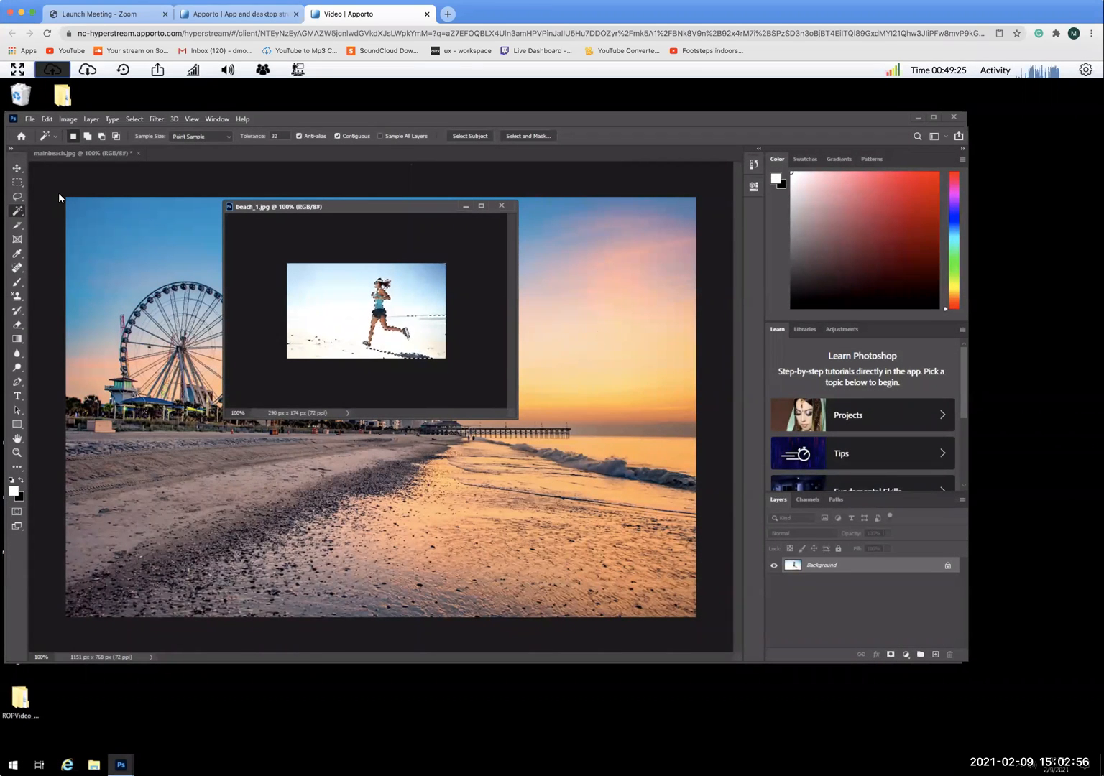
key(ctrl+n)
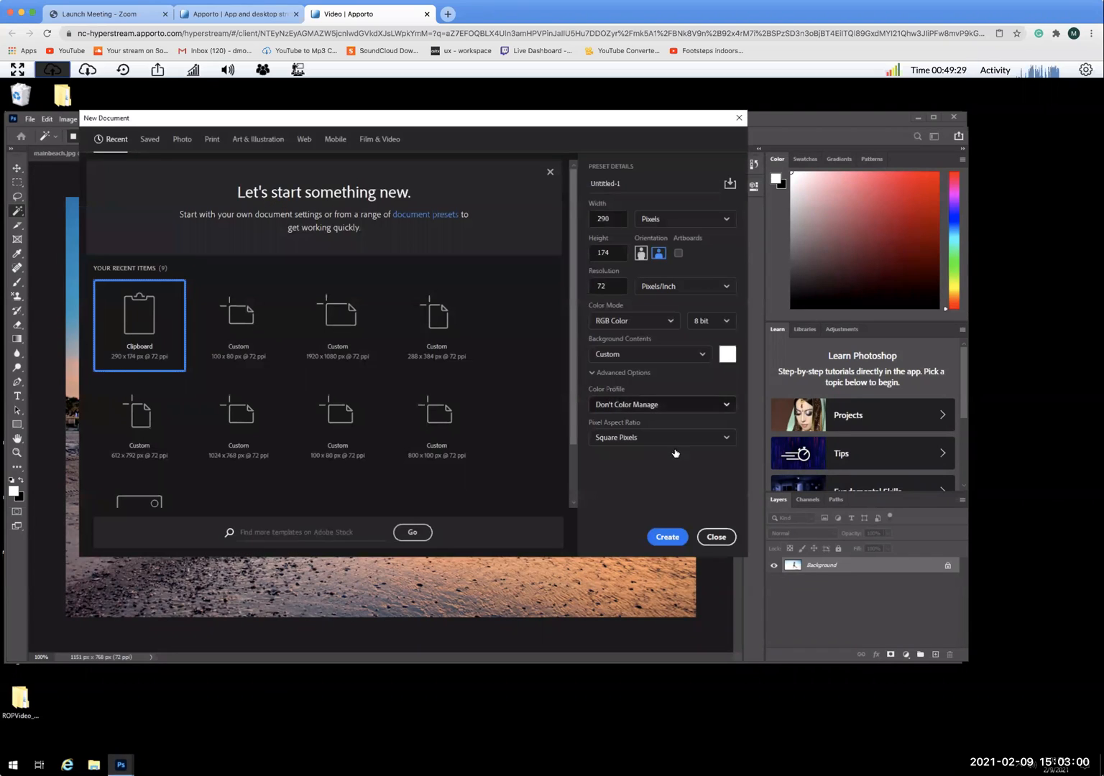
click(668, 537)
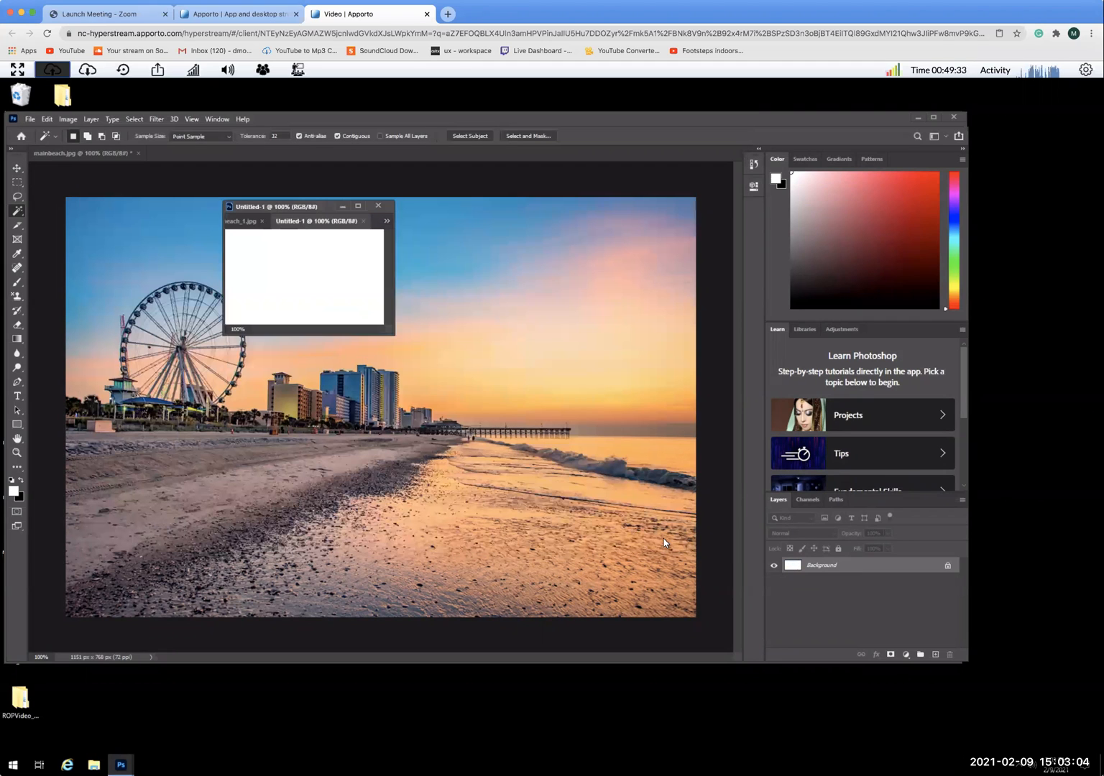
drag(325, 207, 403, 292)
click(524, 367)
Step: Create a 290 × 174 px document at 72 ppi with a transparent background and float it in a separate window beside beach_1.jpg
key(ctrl+n)
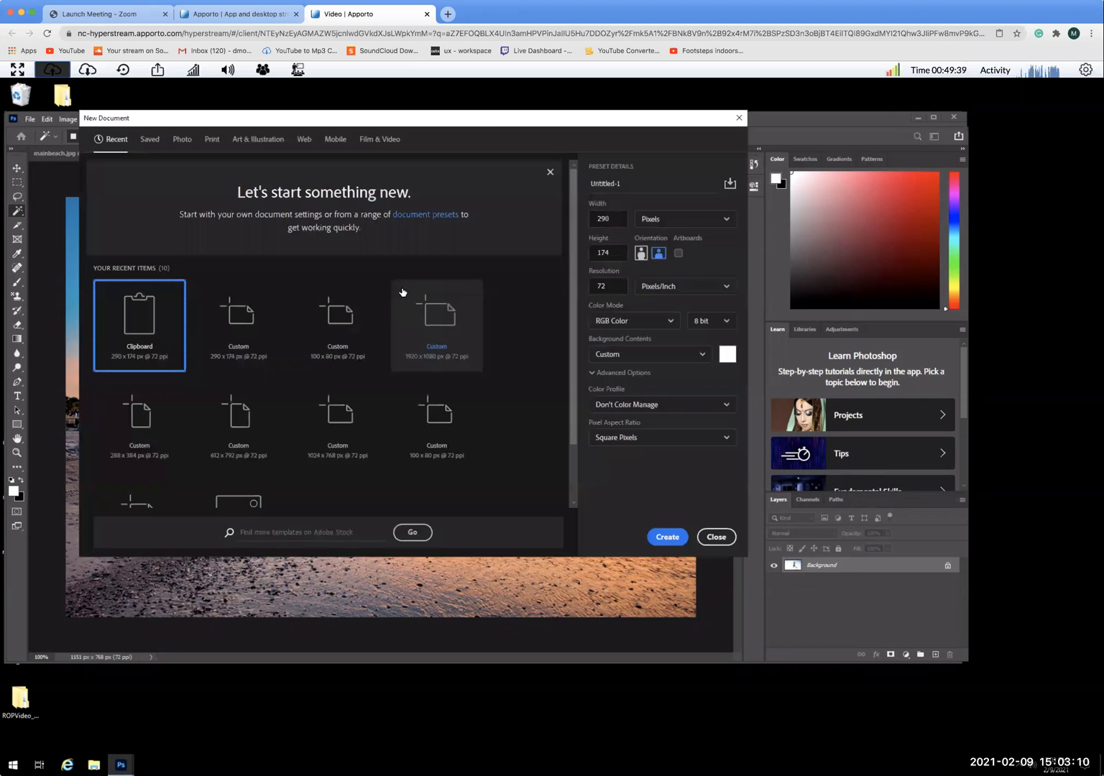
click(658, 355)
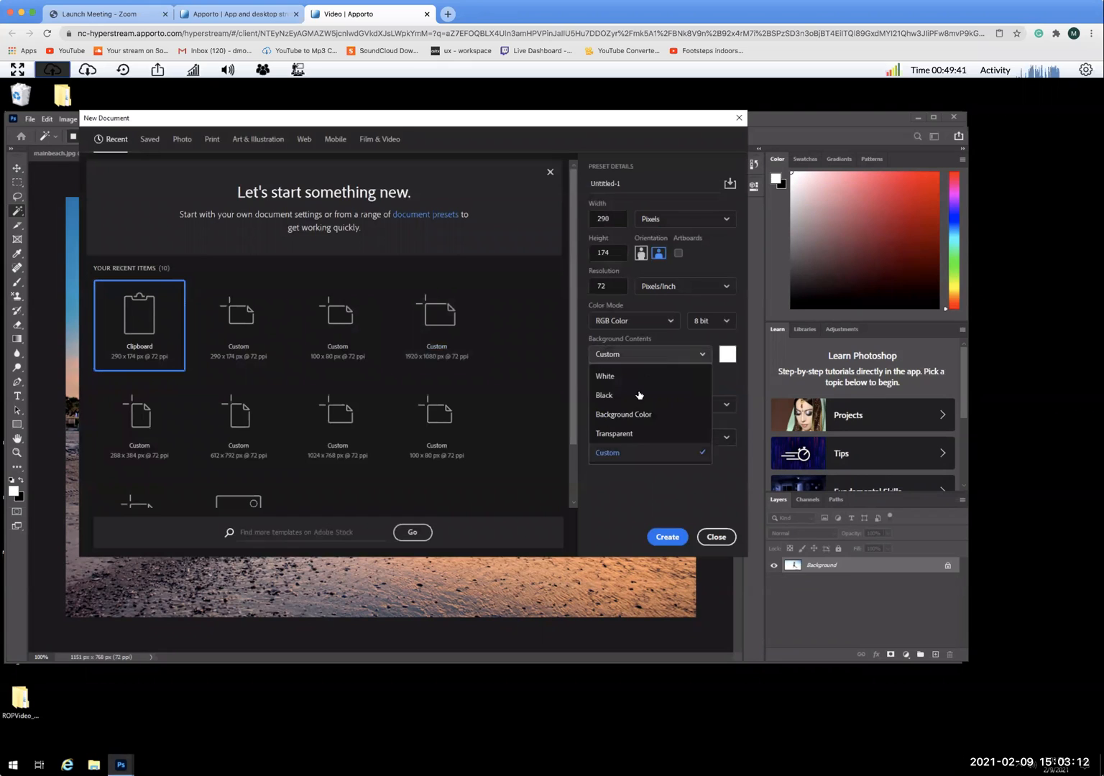
click(623, 437)
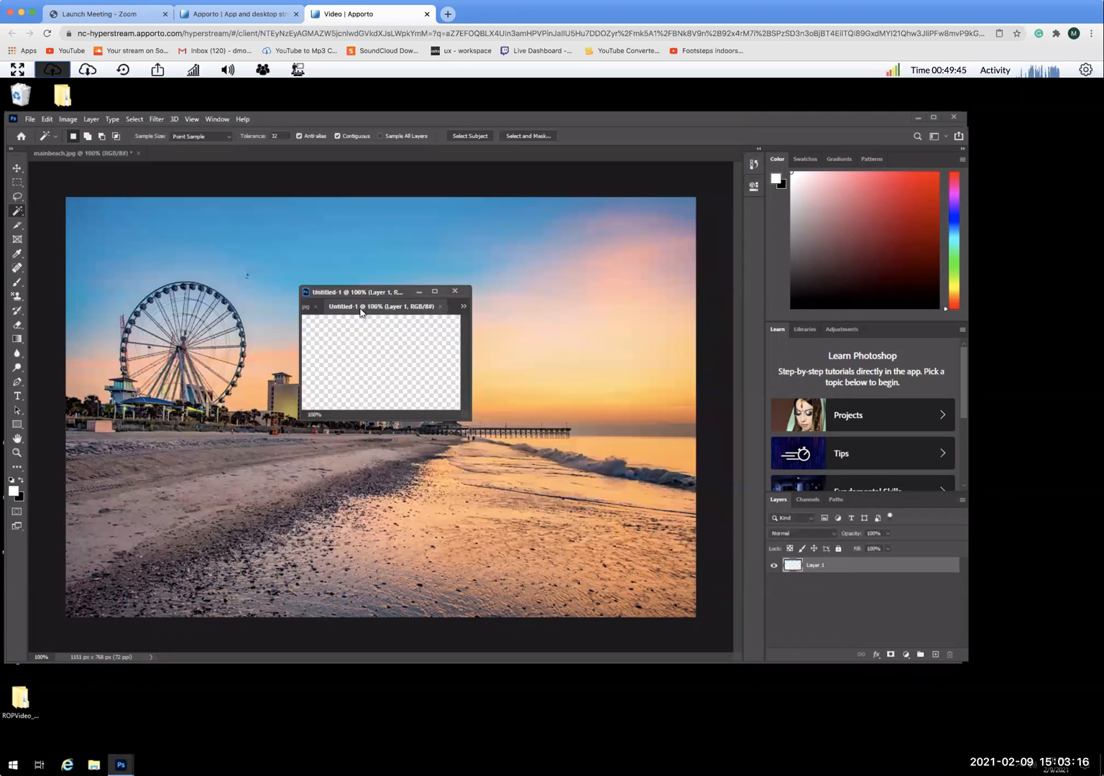
drag(396, 306, 535, 253)
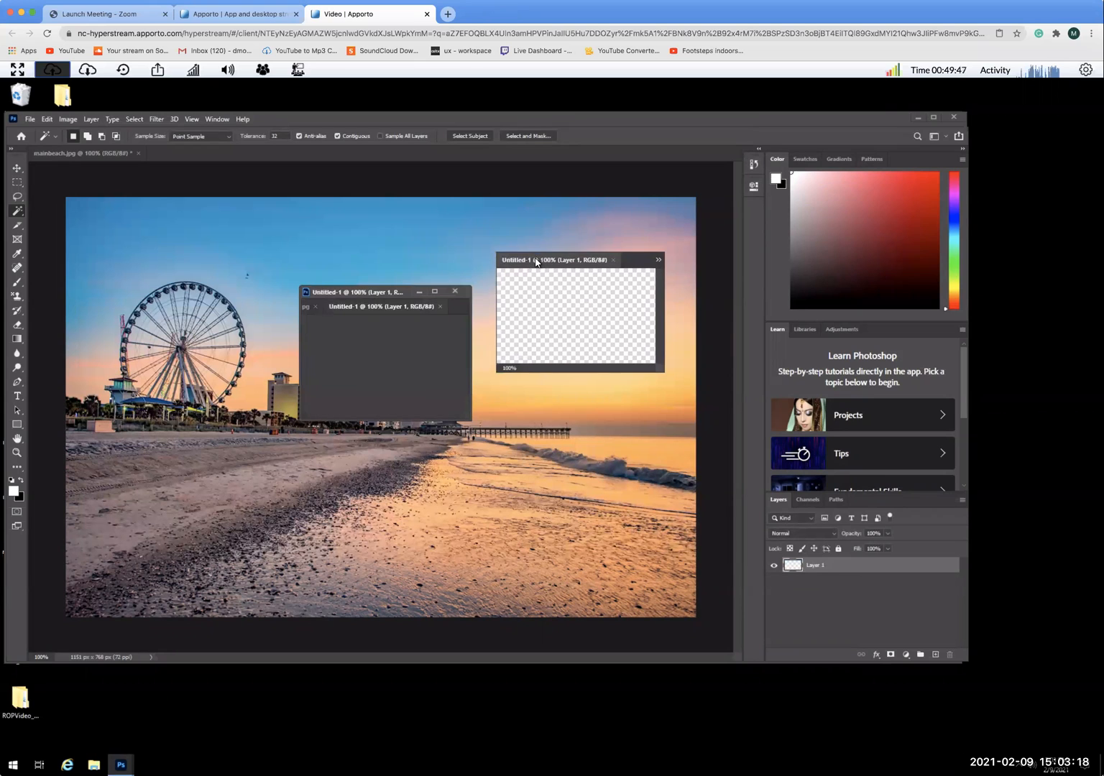
drag(373, 291, 303, 258)
Step: Paste the copied runner into the transparent document and close beach_1.jpg
click(553, 295)
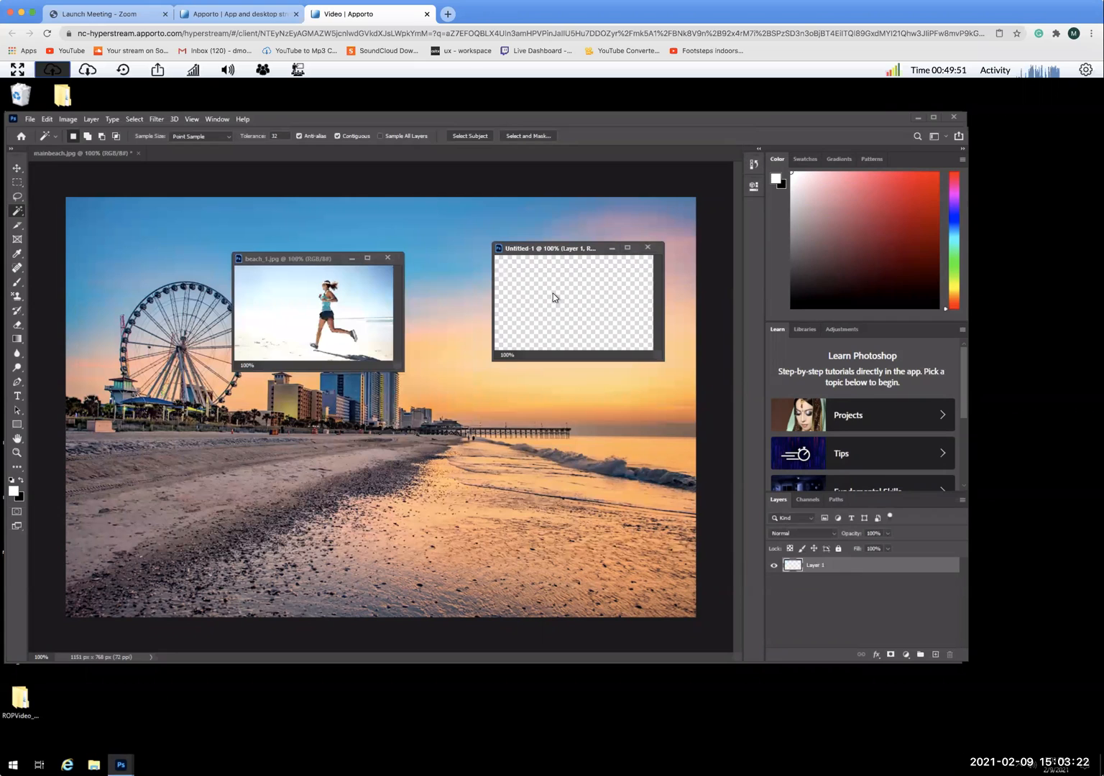
key(ctrl+v)
click(387, 257)
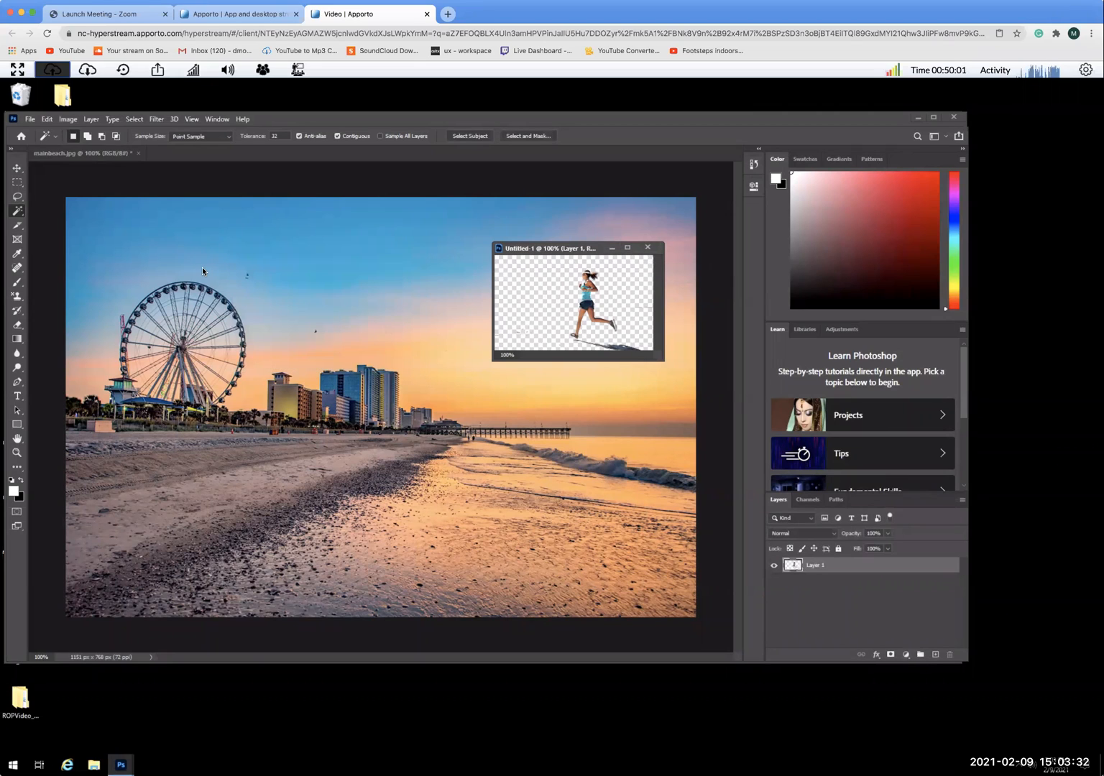
Step: Erase the stray specks beside the runner in the transparent Untitled-1 document and shift its floating window slightly
click(16, 269)
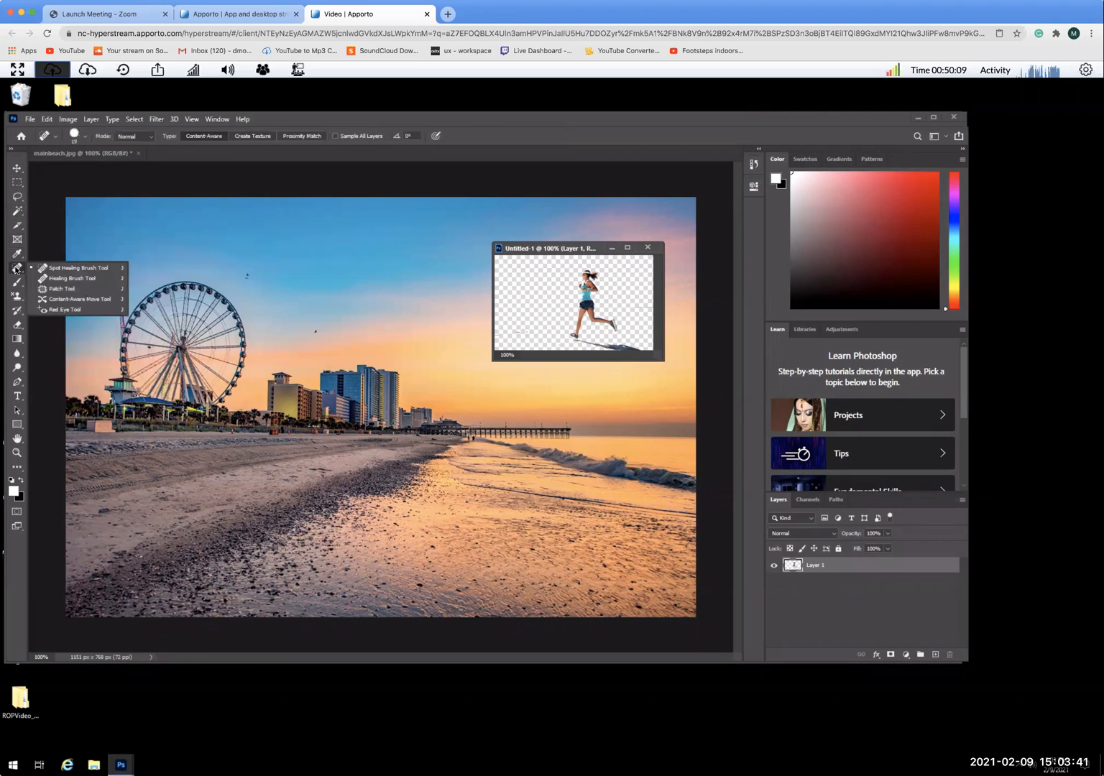
click(17, 326)
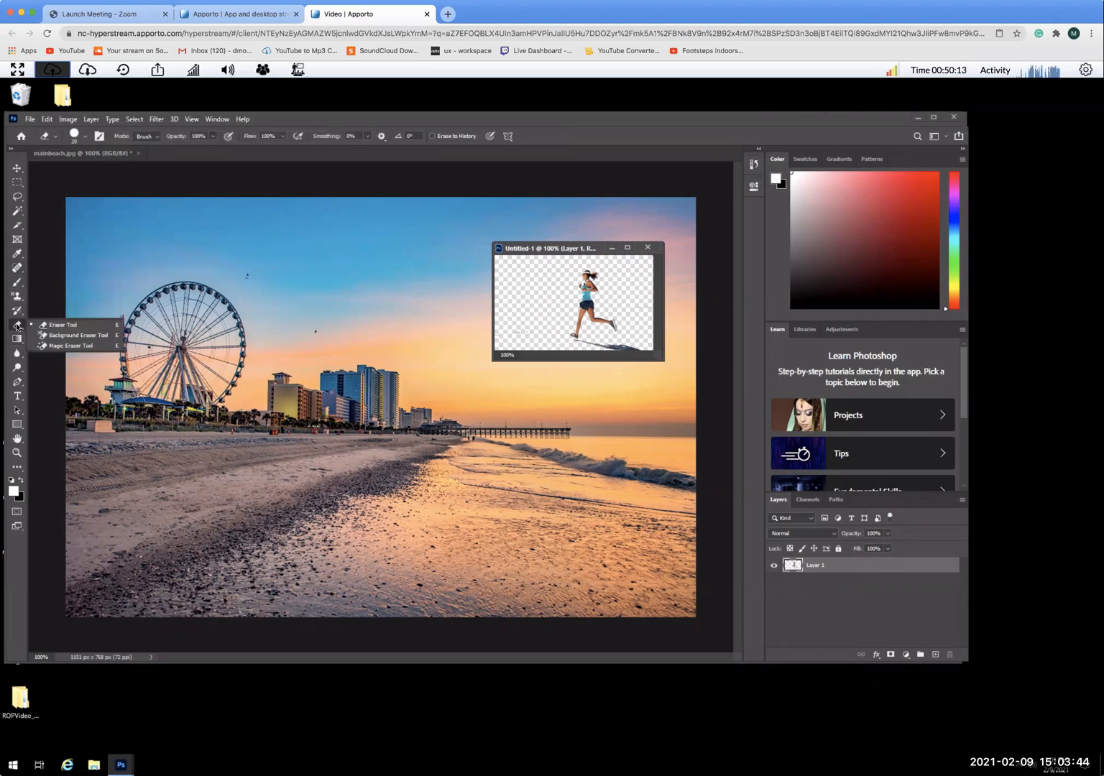
click(49, 326)
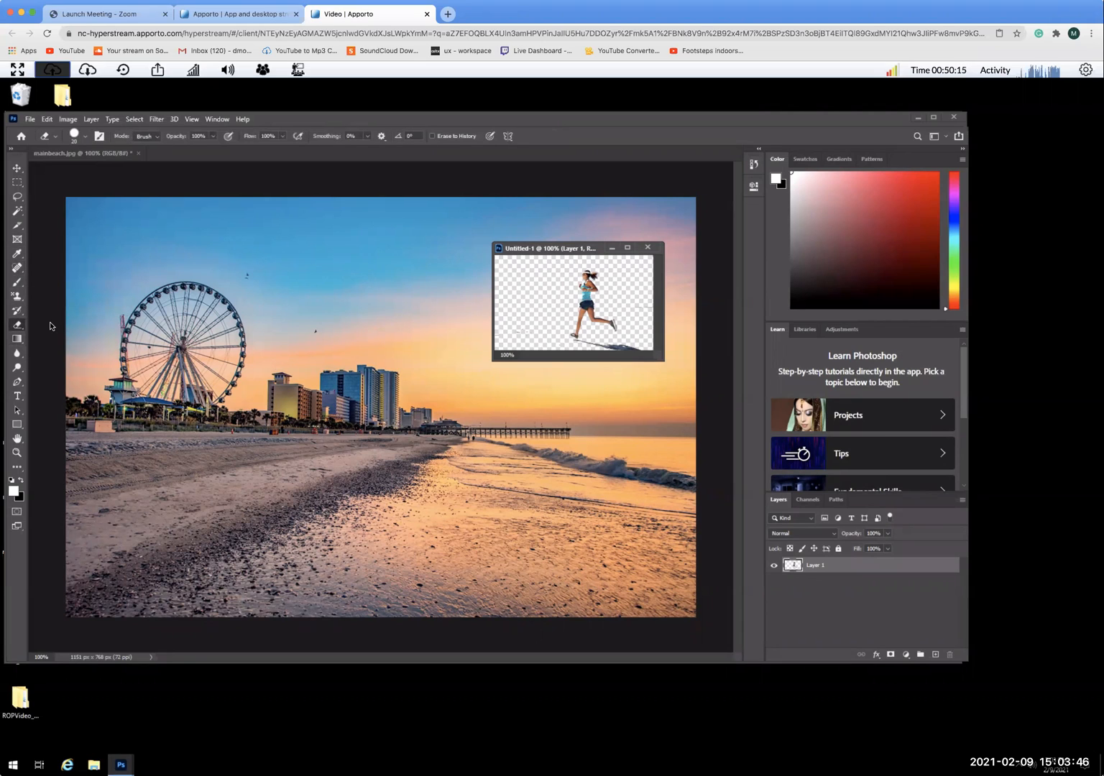
mouse_move(500, 336)
mouse_down()
mouse_move(529, 333)
mouse_move(500, 329)
mouse_up()
click(17, 167)
drag(544, 250, 514, 244)
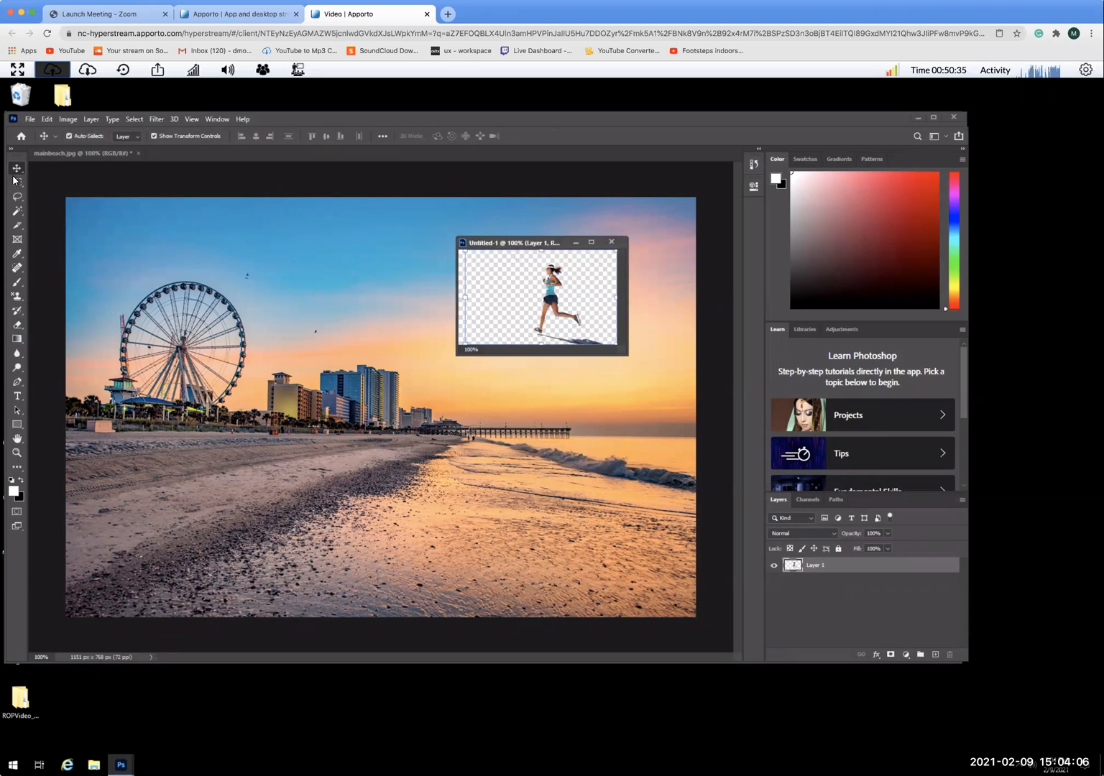
Step: Select the transparent background around the runner in Untitled-1 with the Magic Wand
click(16, 213)
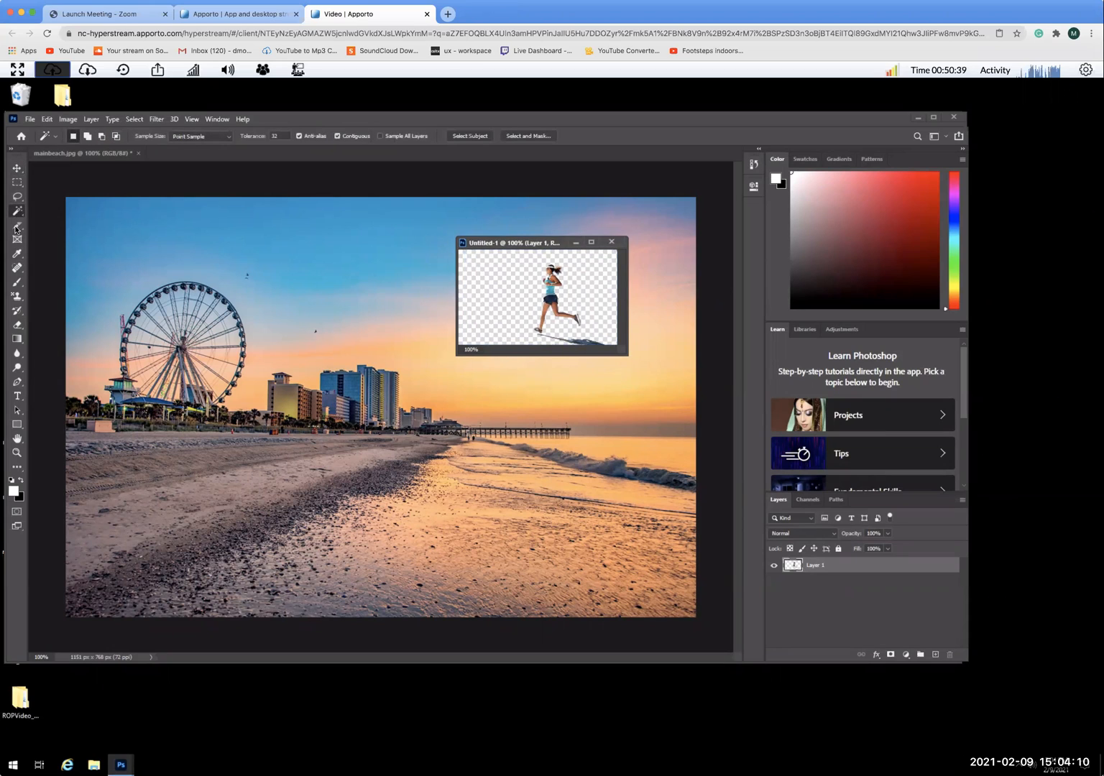
click(16, 229)
click(15, 214)
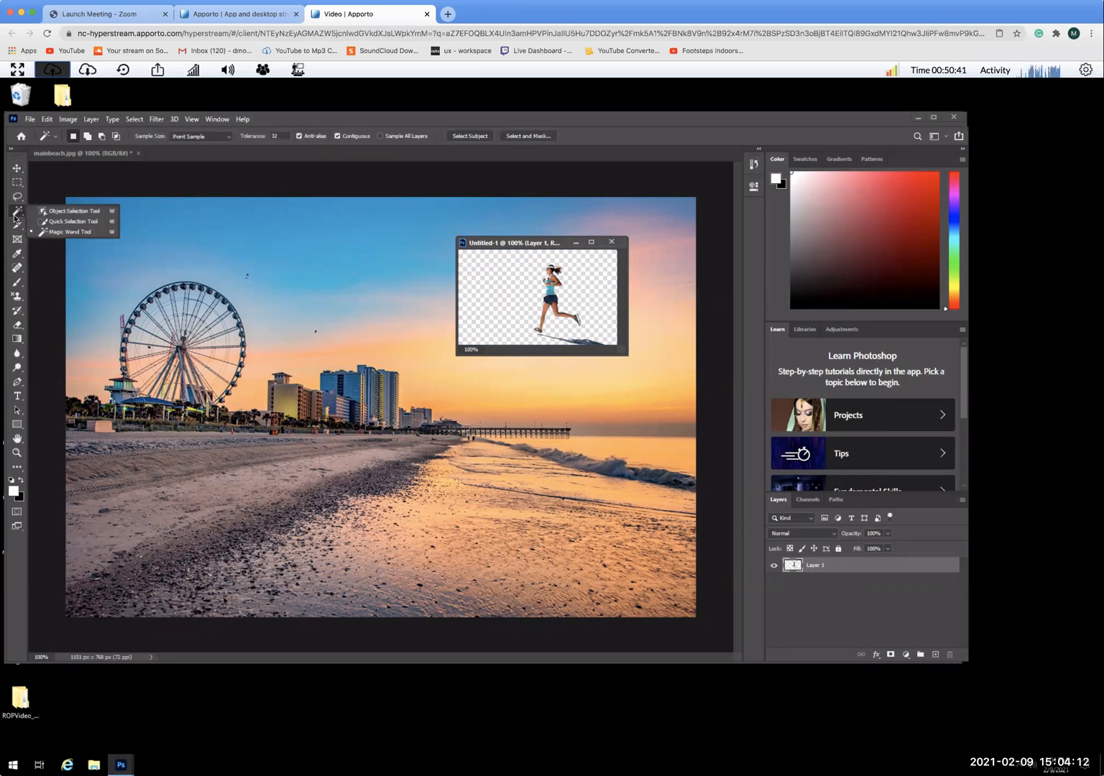
click(68, 232)
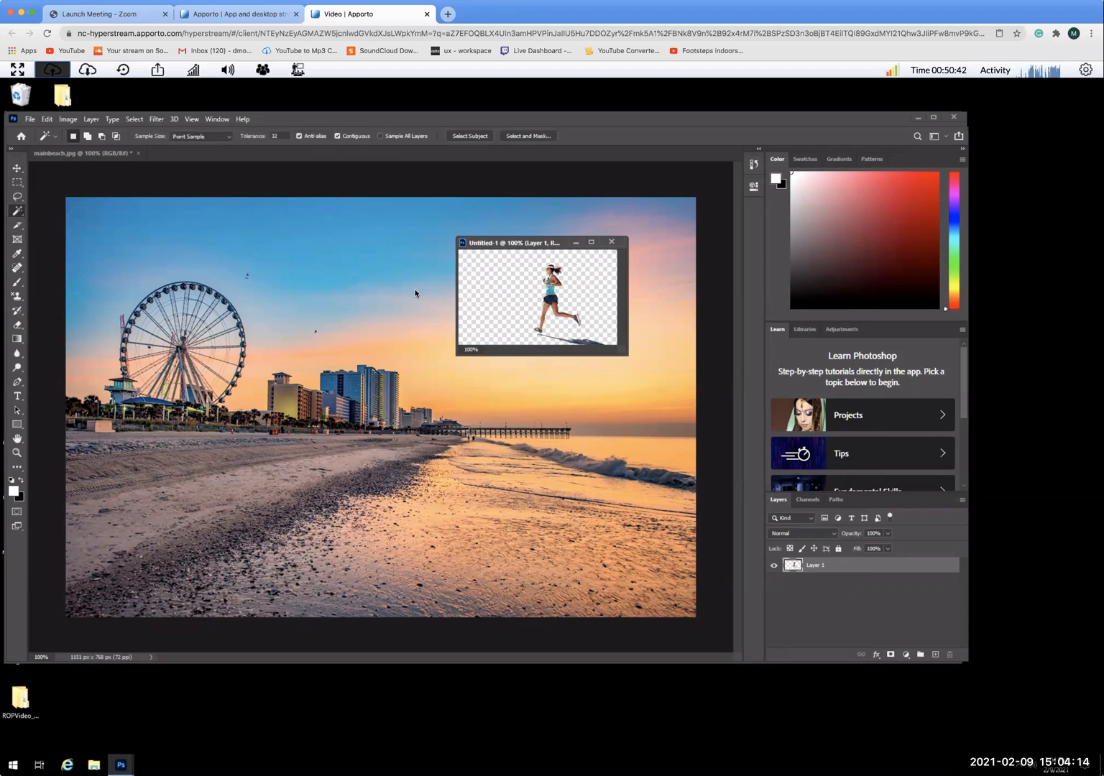
click(502, 279)
click(17, 325)
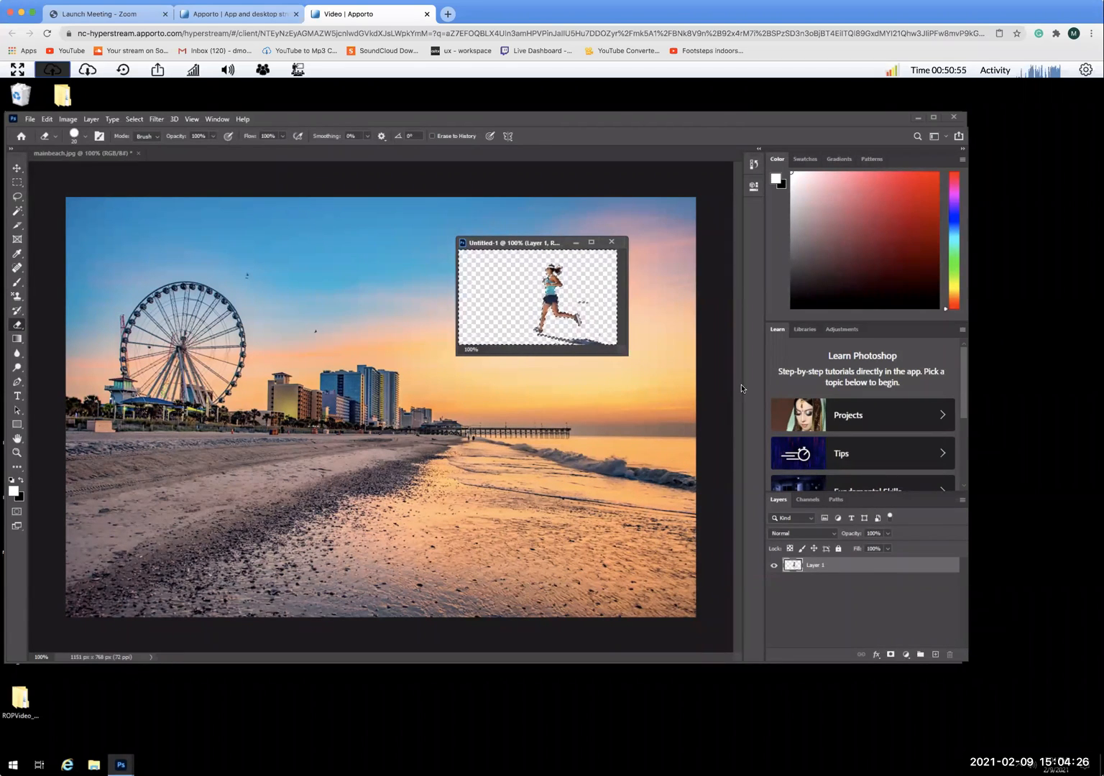
click(47, 119)
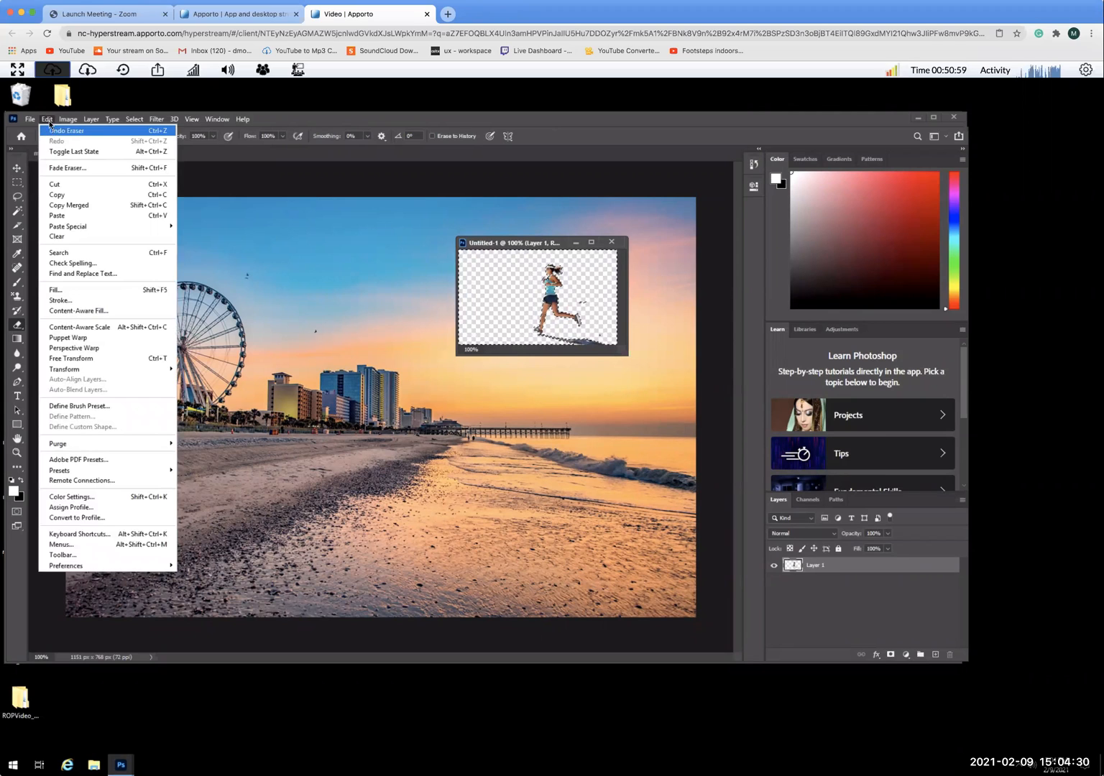
click(49, 128)
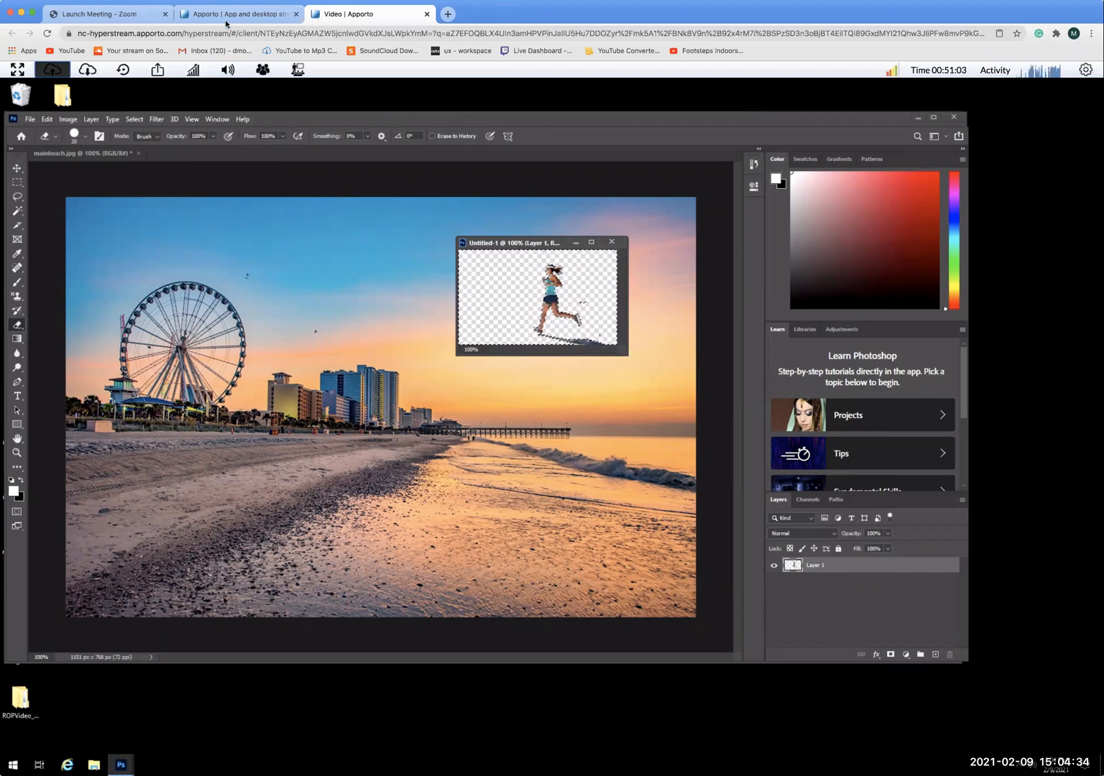
Step: Invert the Untitled-1 selection so that it covers the runner, and copy the runner
click(133, 120)
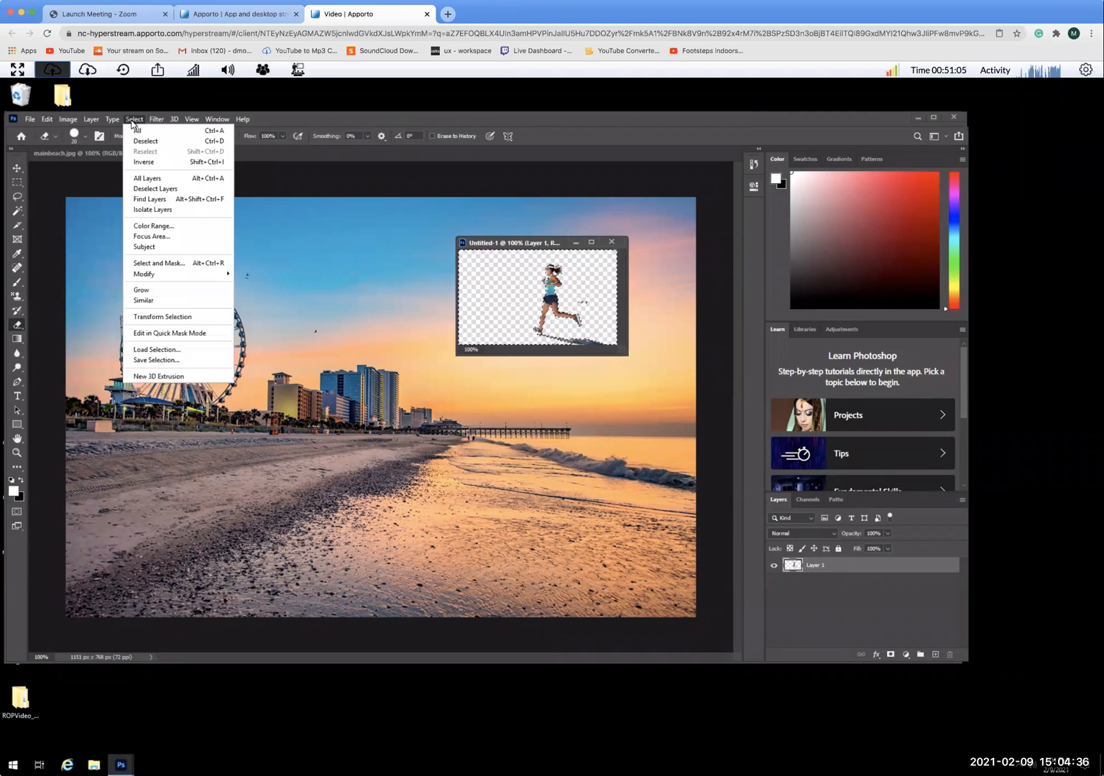
click(152, 164)
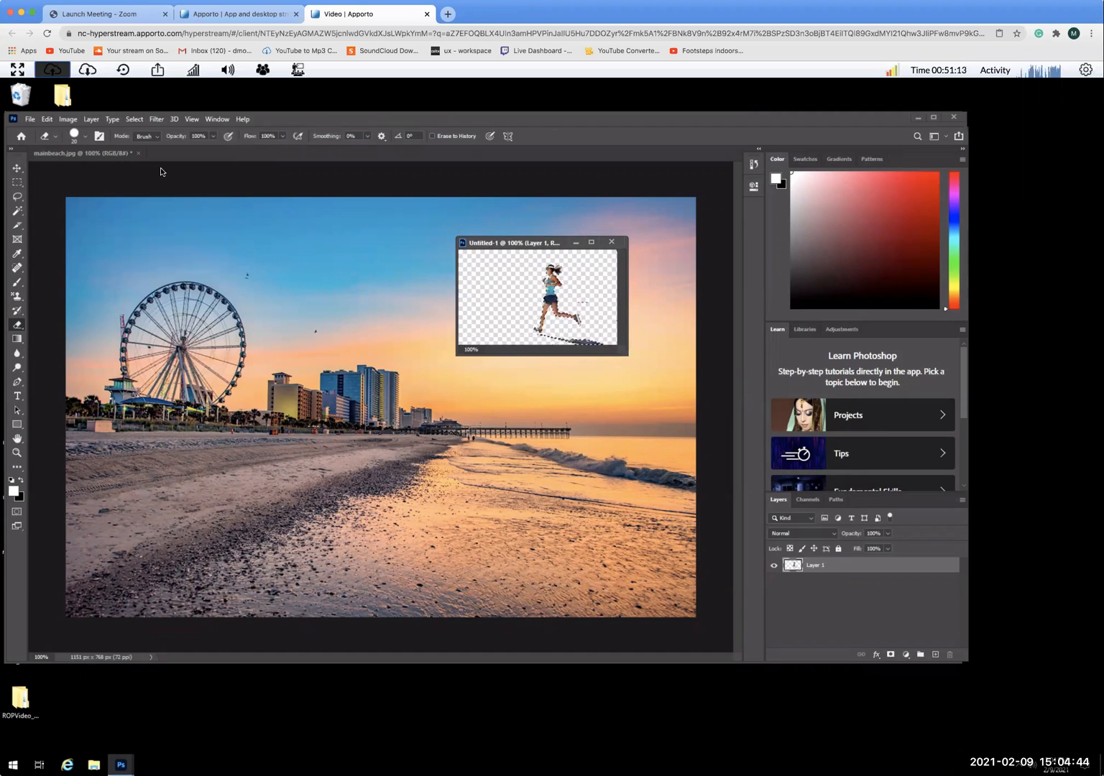
click(45, 119)
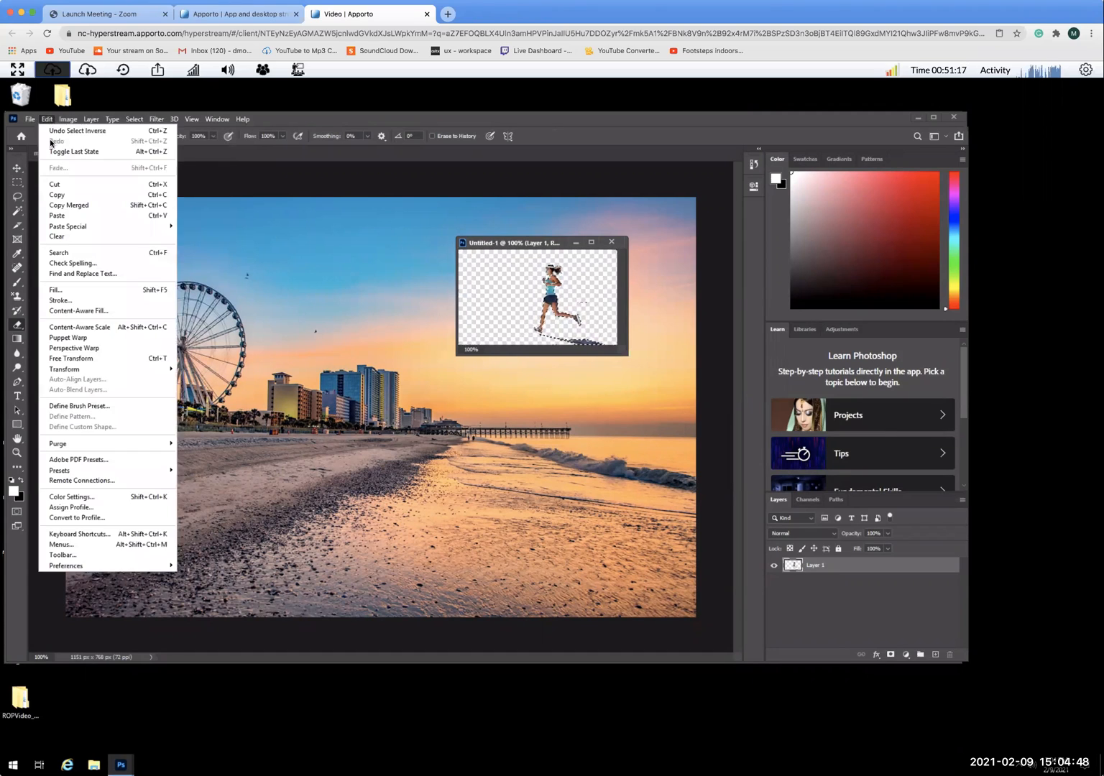
click(58, 195)
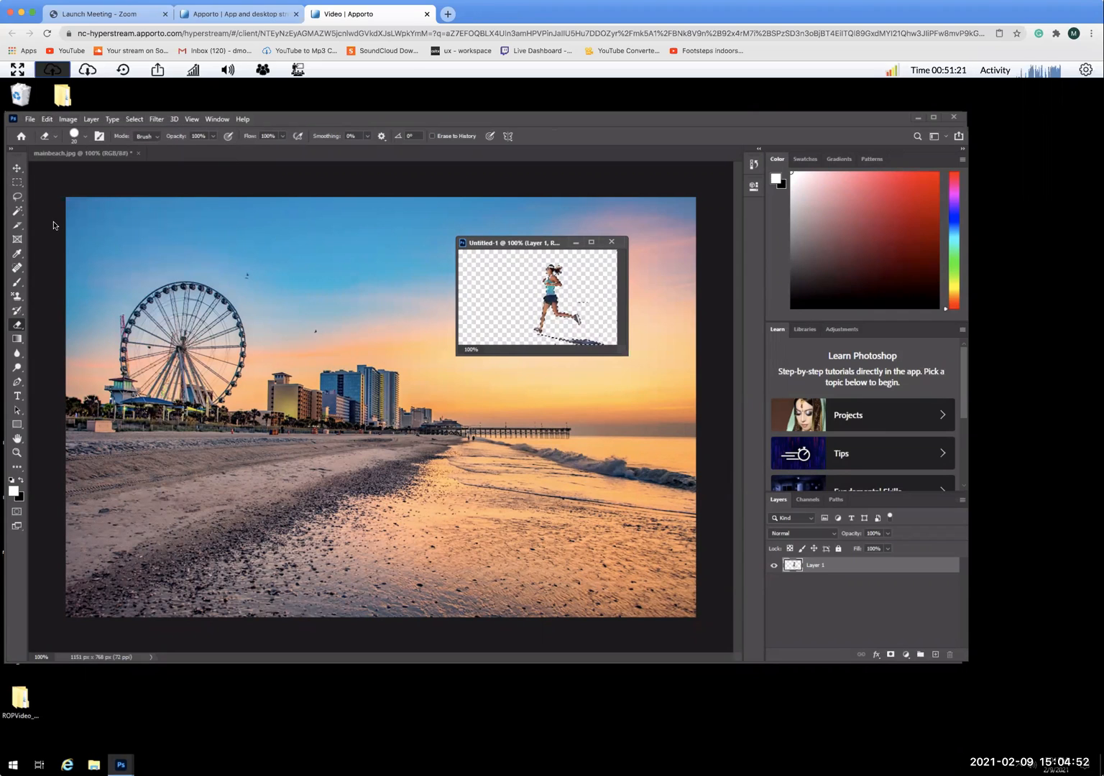
Step: Move a copy of the runner into mainbeach.jpg with the Move tool and position it on the sand in front of the buildings
click(17, 168)
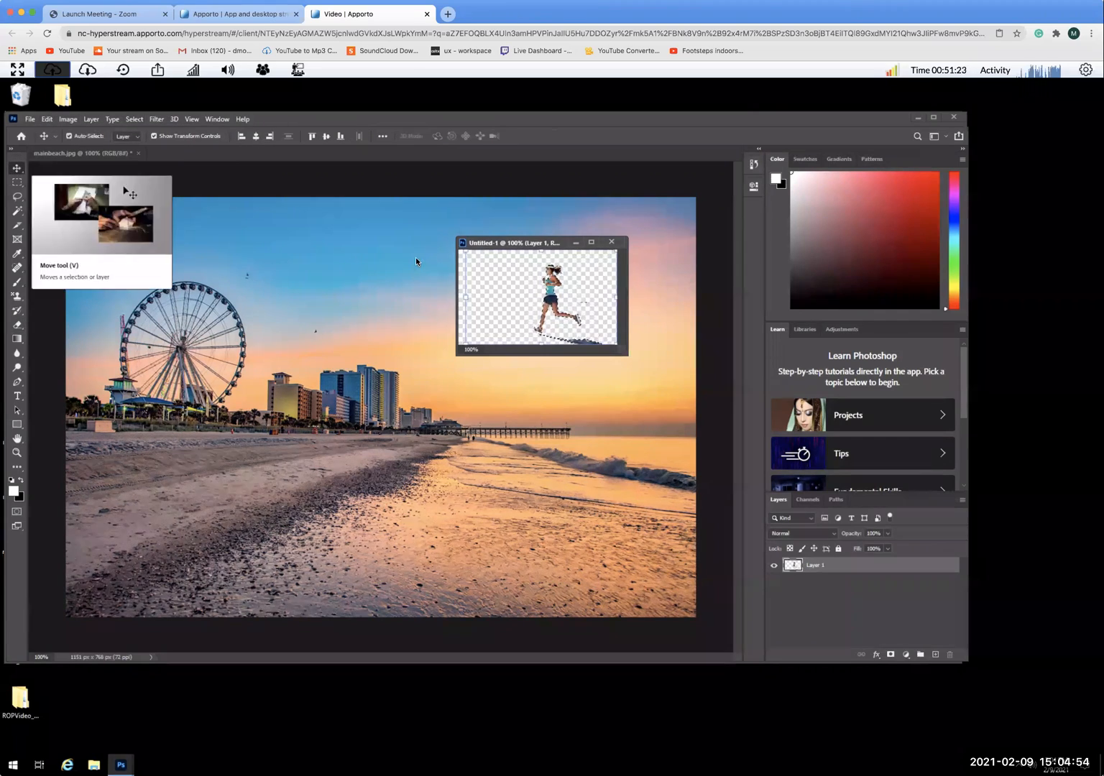
drag(552, 294, 386, 297)
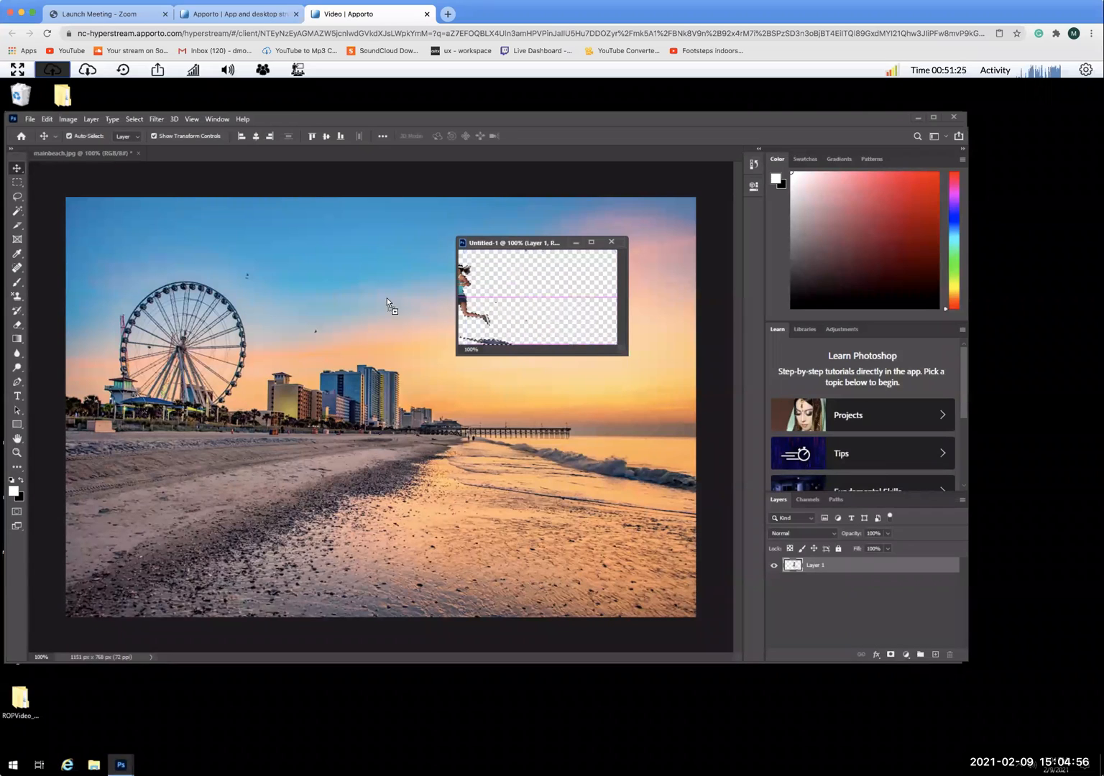
drag(346, 474, 347, 475)
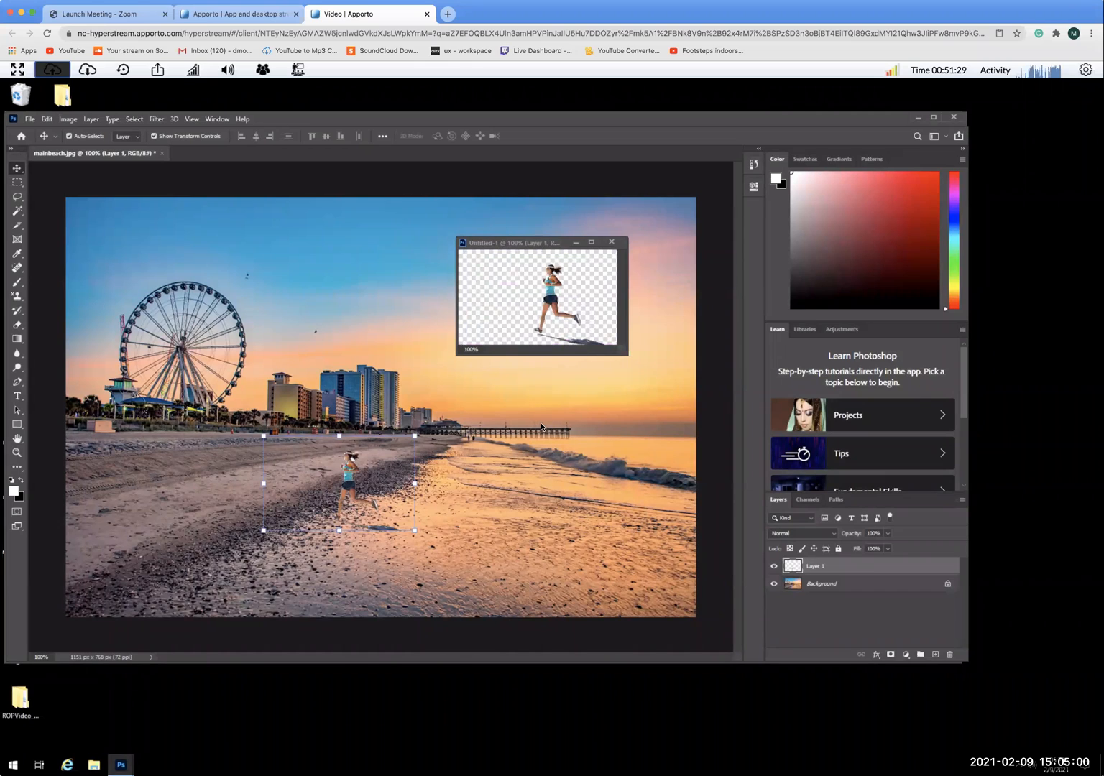
drag(347, 475, 374, 437)
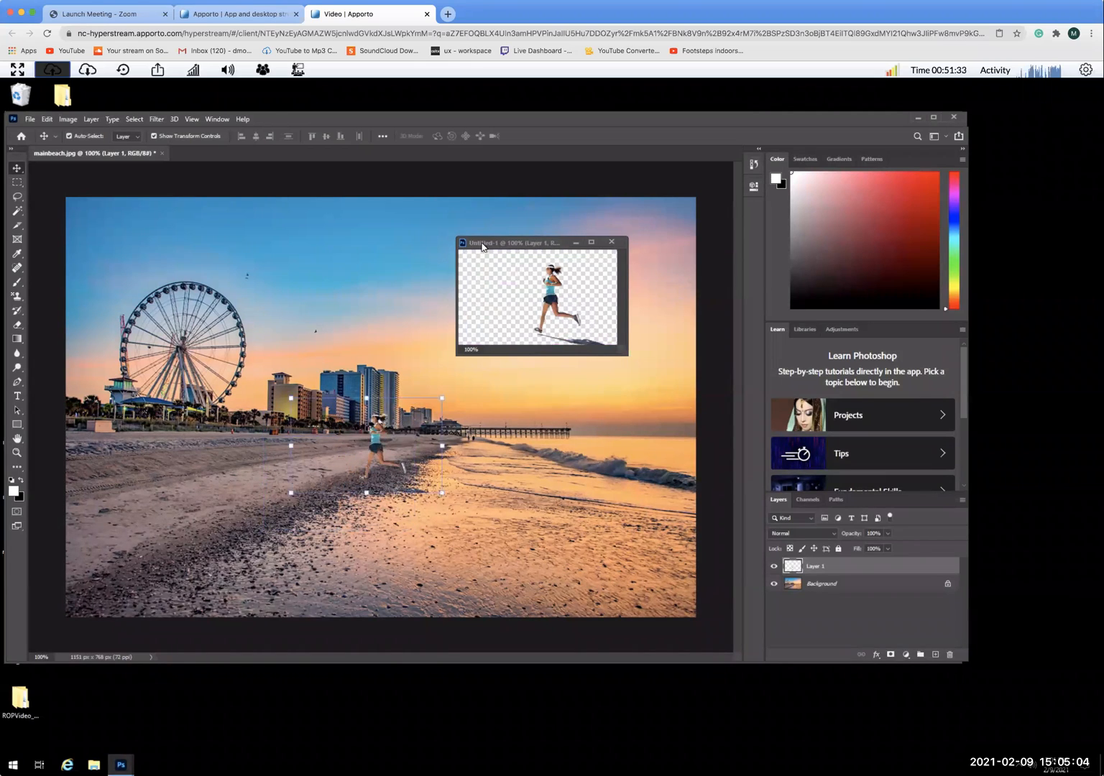
Step: Move the floating Untitled-1 window into the upper-right sky of the beach photo and reselect the runner in mainbeach.jpg
drag(482, 247, 558, 179)
drag(652, 163, 658, 195)
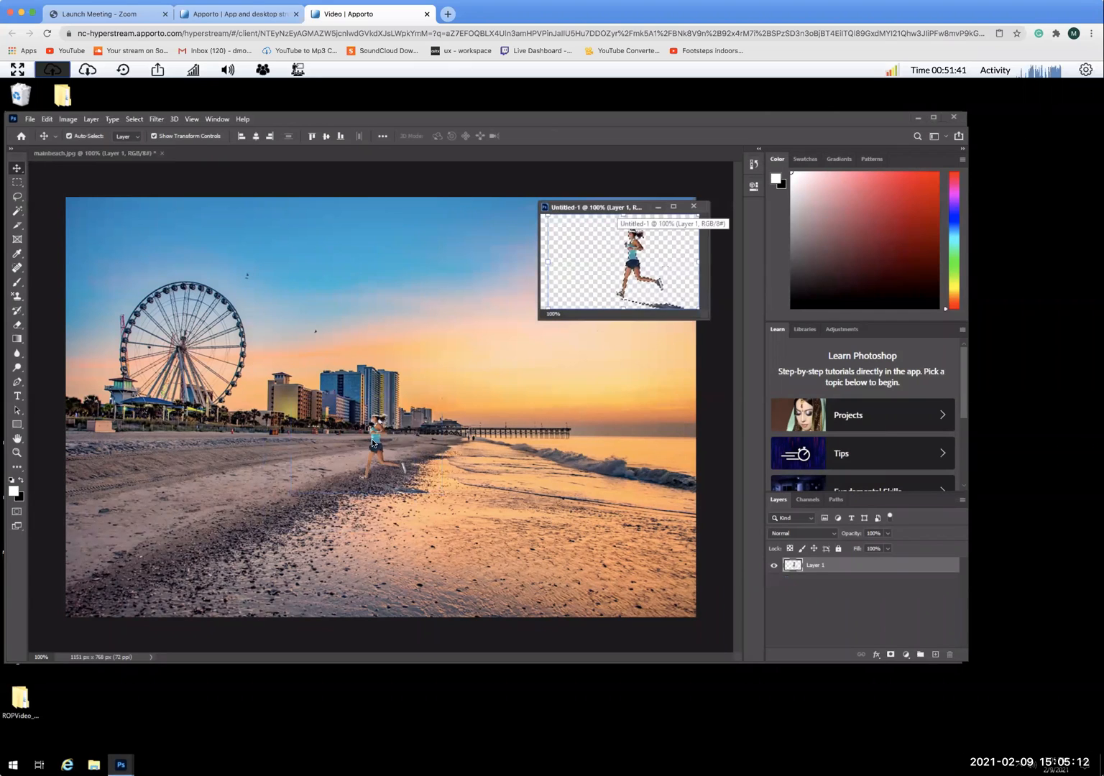
click(373, 445)
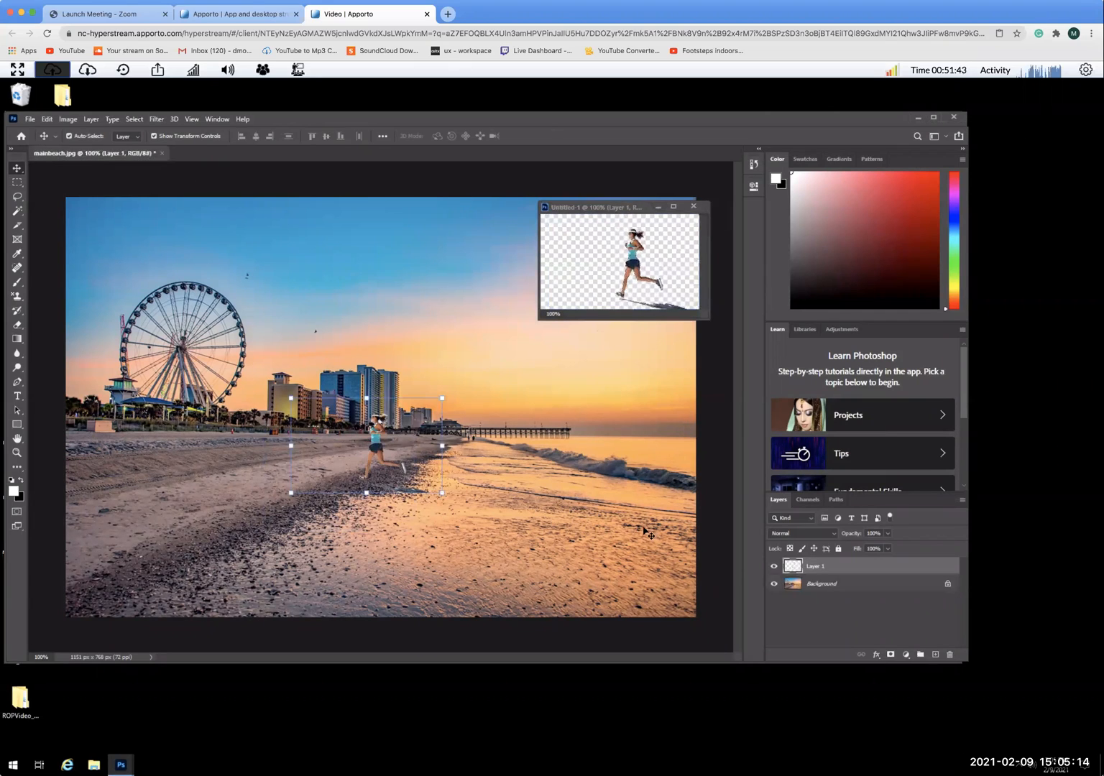
Step: Scale the runner down to about 28%, rotate it about -11°, place it on the distant sand near the pier, and apply the transform
drag(441, 494, 467, 506)
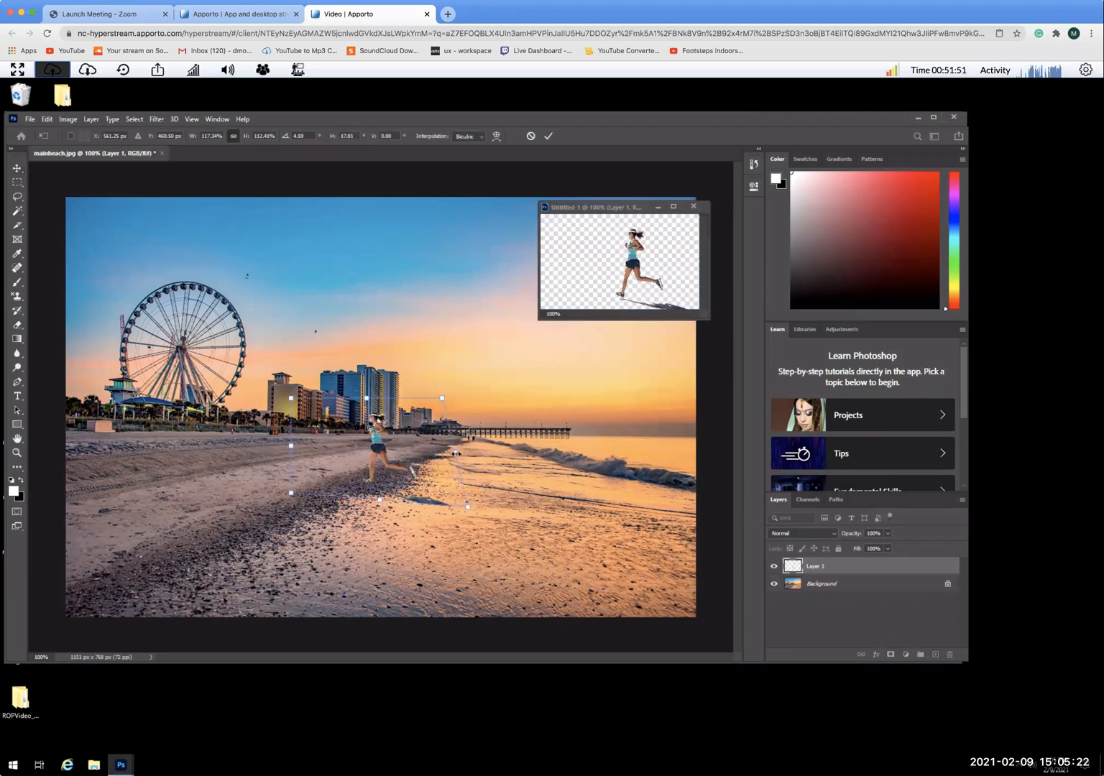
key(ctrl+z)
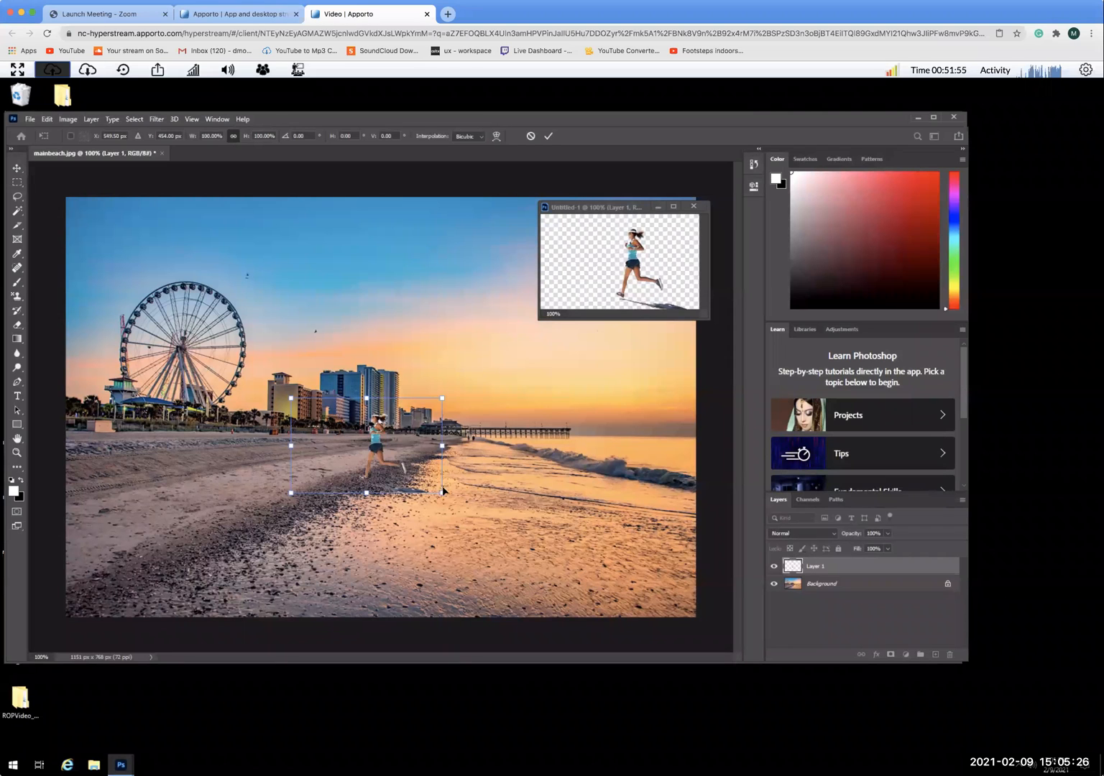
drag(435, 488, 353, 438)
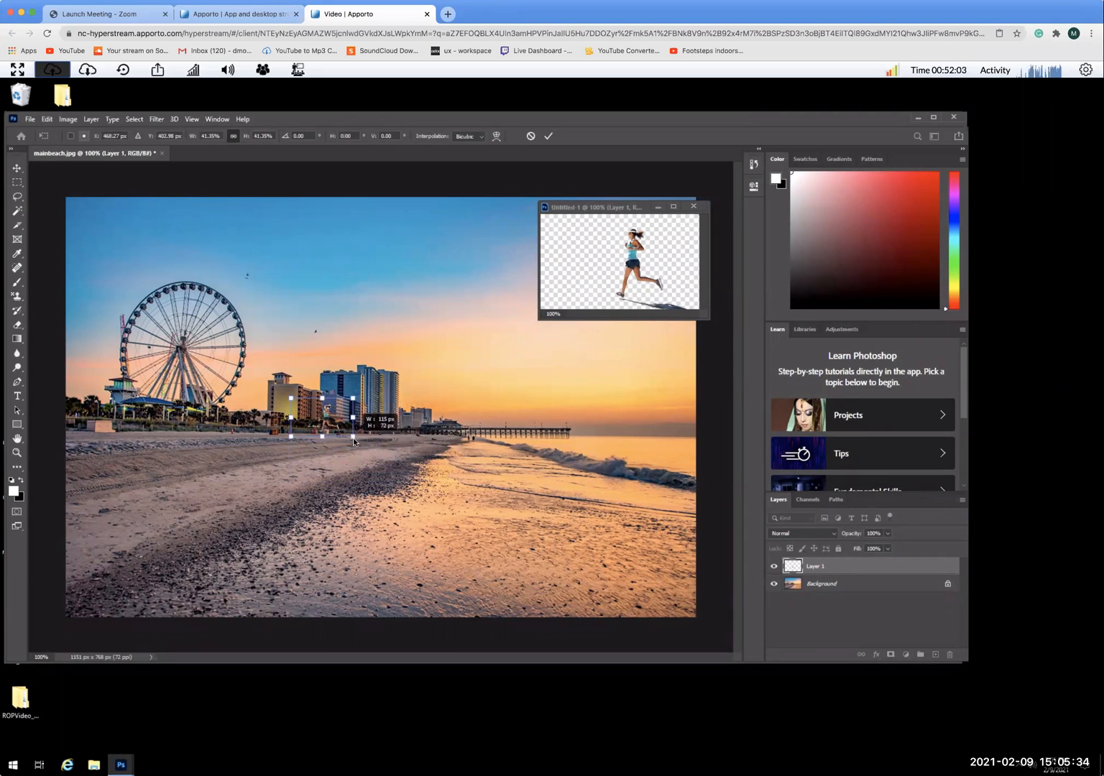
drag(353, 439, 397, 453)
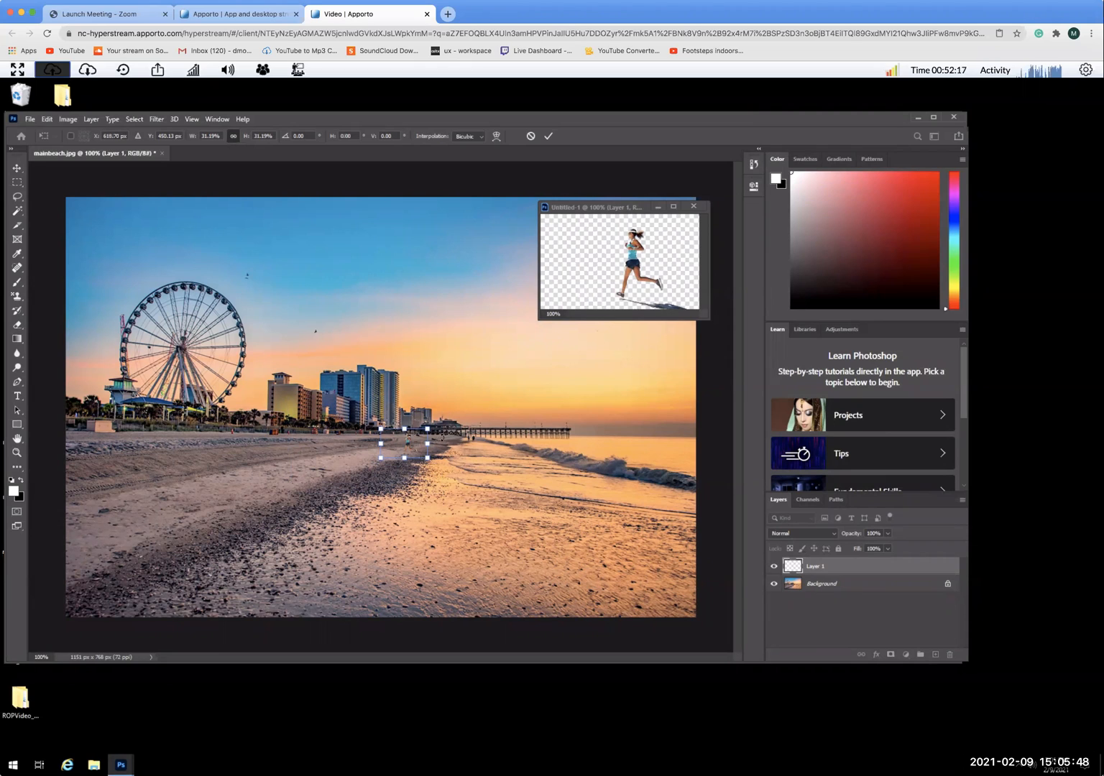
mouse_move(443, 436)
mouse_down()
mouse_move(432, 445)
mouse_move(440, 439)
mouse_move(423, 431)
mouse_up()
drag(374, 448, 377, 455)
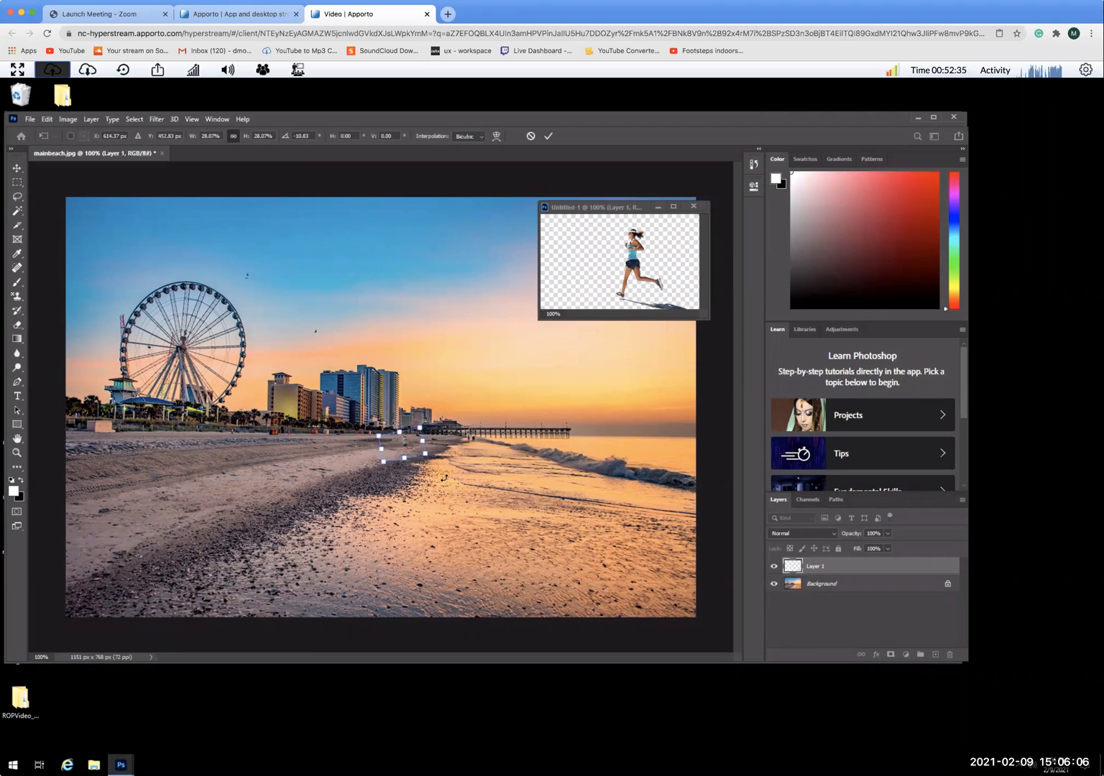
click(17, 168)
click(440, 461)
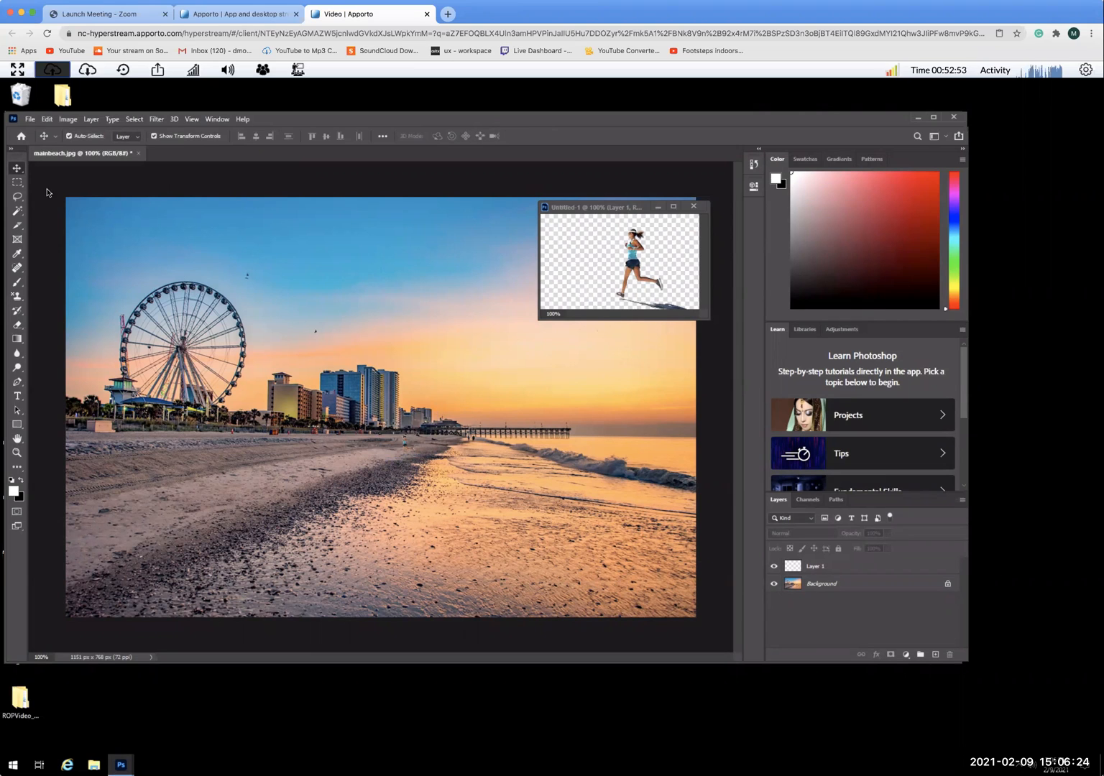
Step: Rotate the runner layer about -2.5° more and apply the transform
click(829, 567)
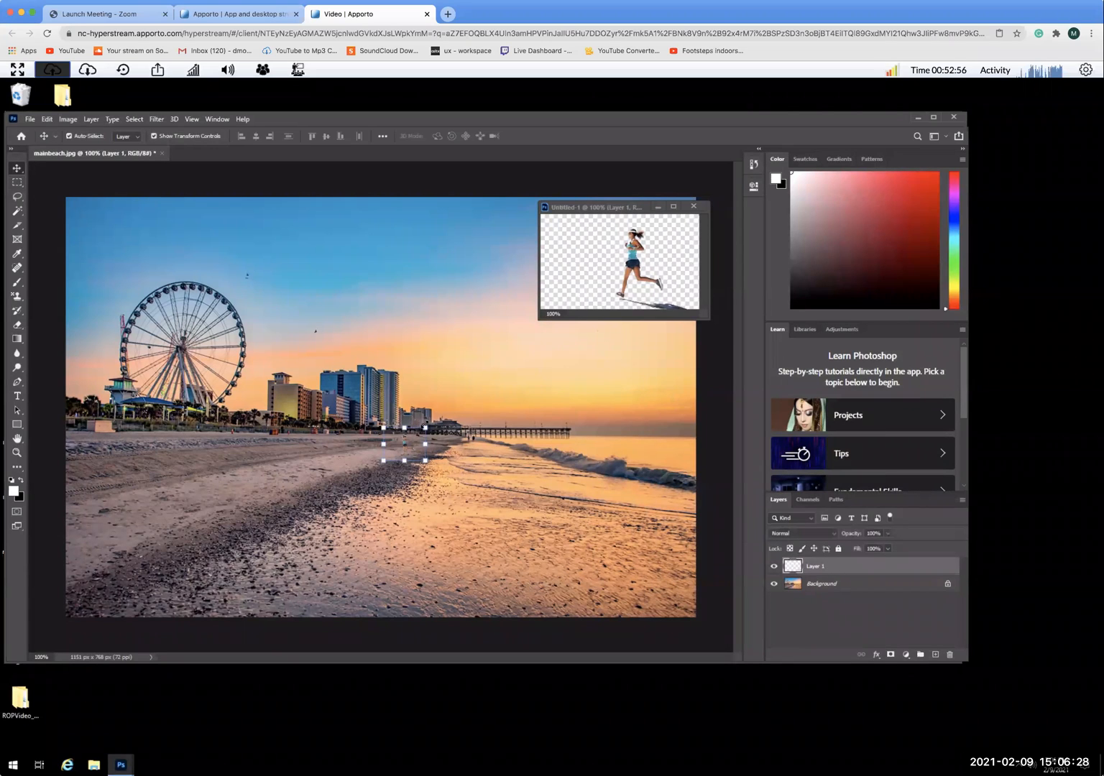
drag(420, 418, 424, 416)
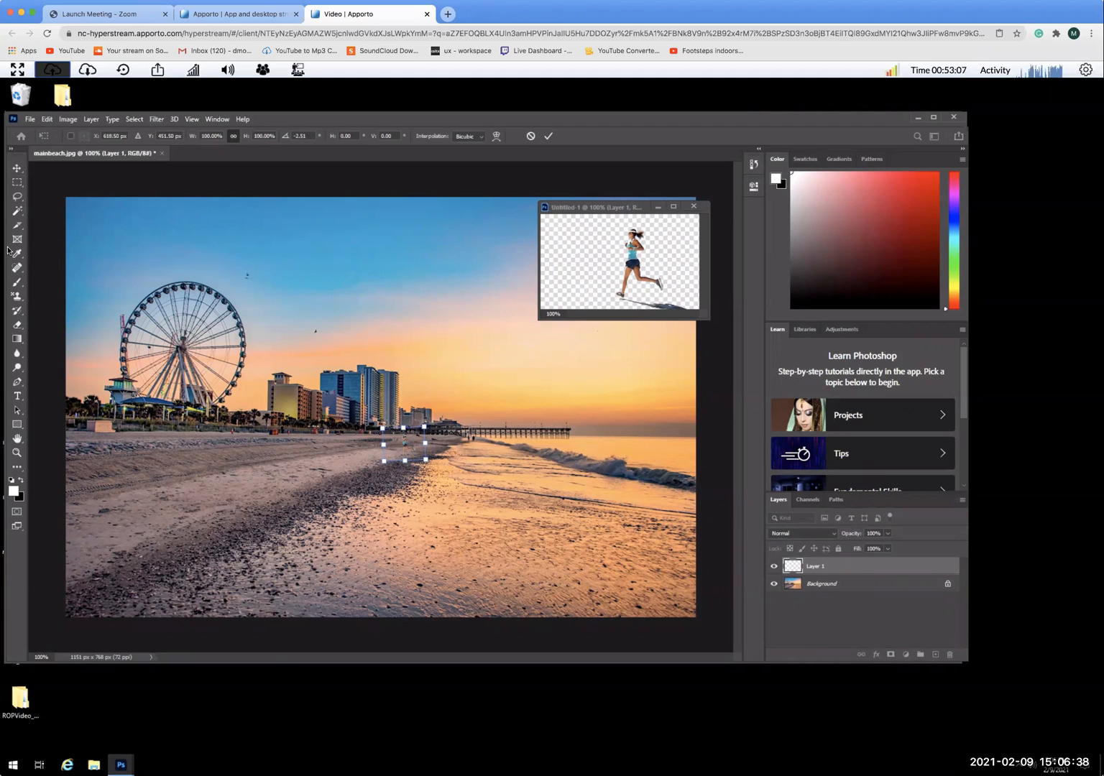
click(13, 172)
click(309, 323)
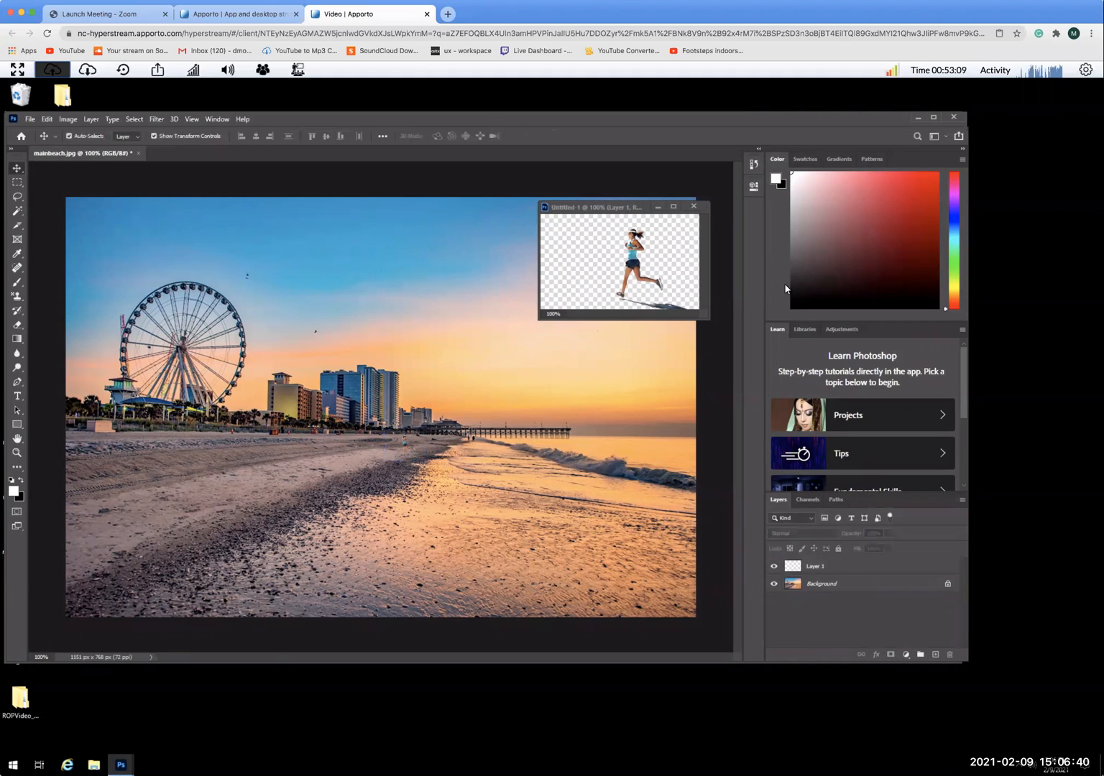
Step: Close Untitled-1 without saving and rename the runner's layer in mainbeach.jpg as Girl running
click(693, 207)
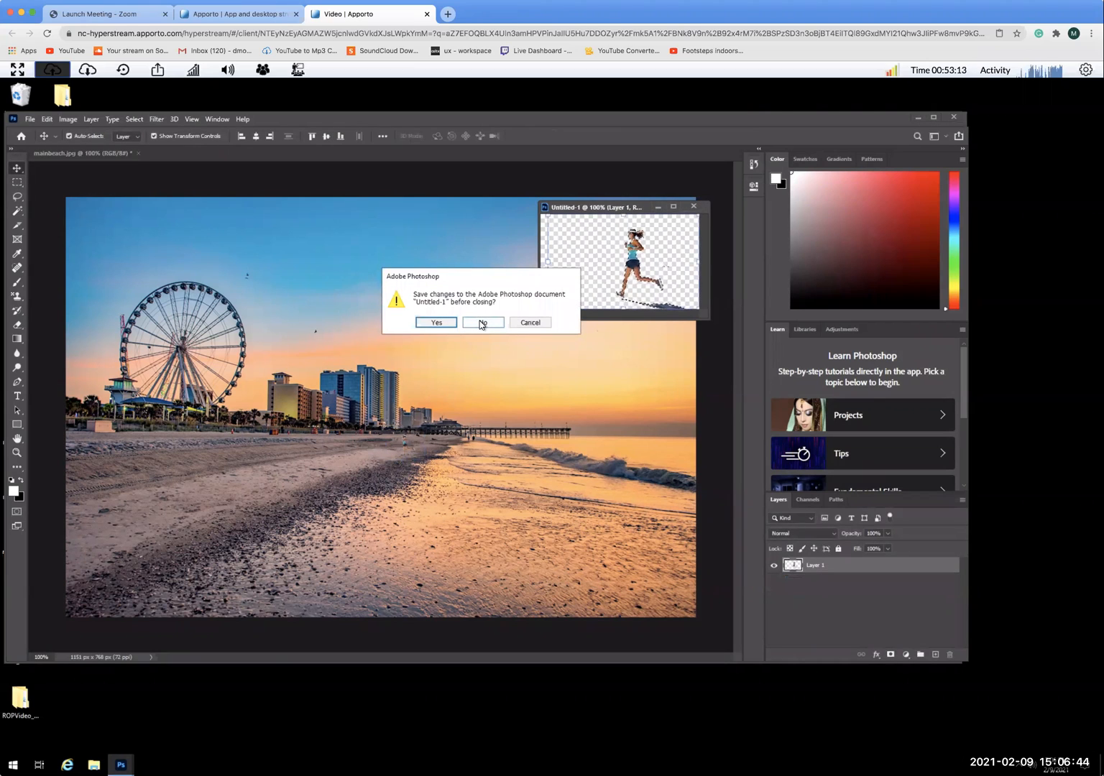
click(482, 323)
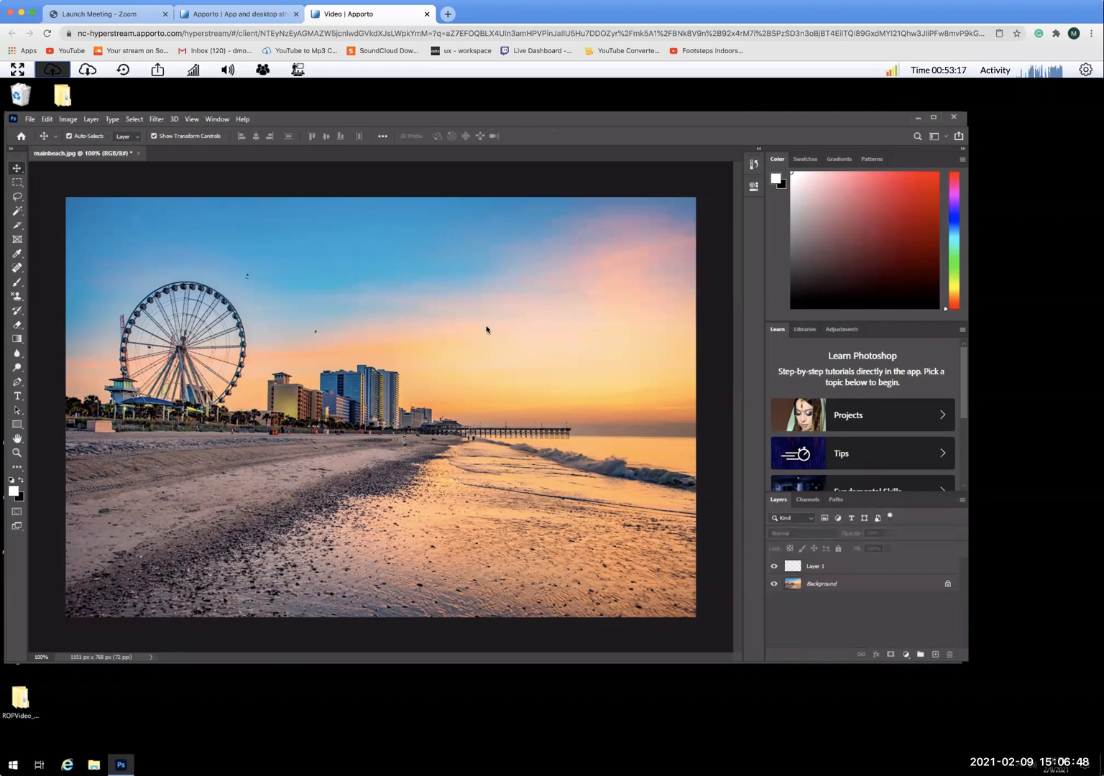
click(818, 567)
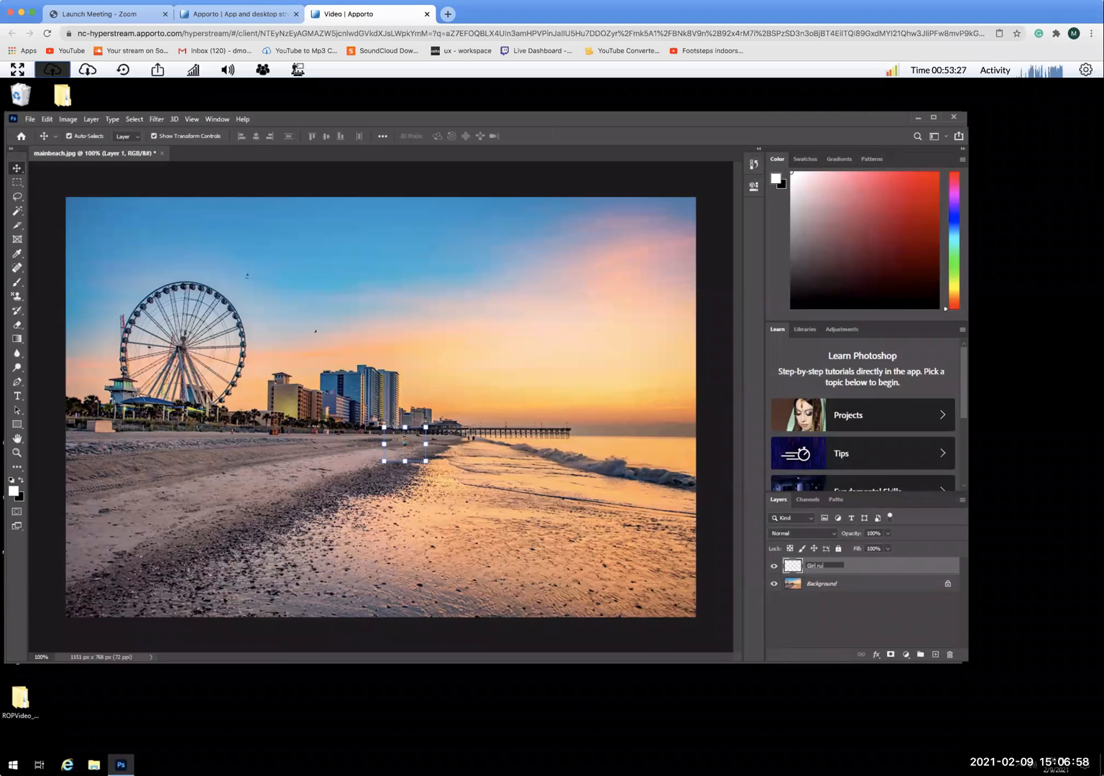
click(830, 606)
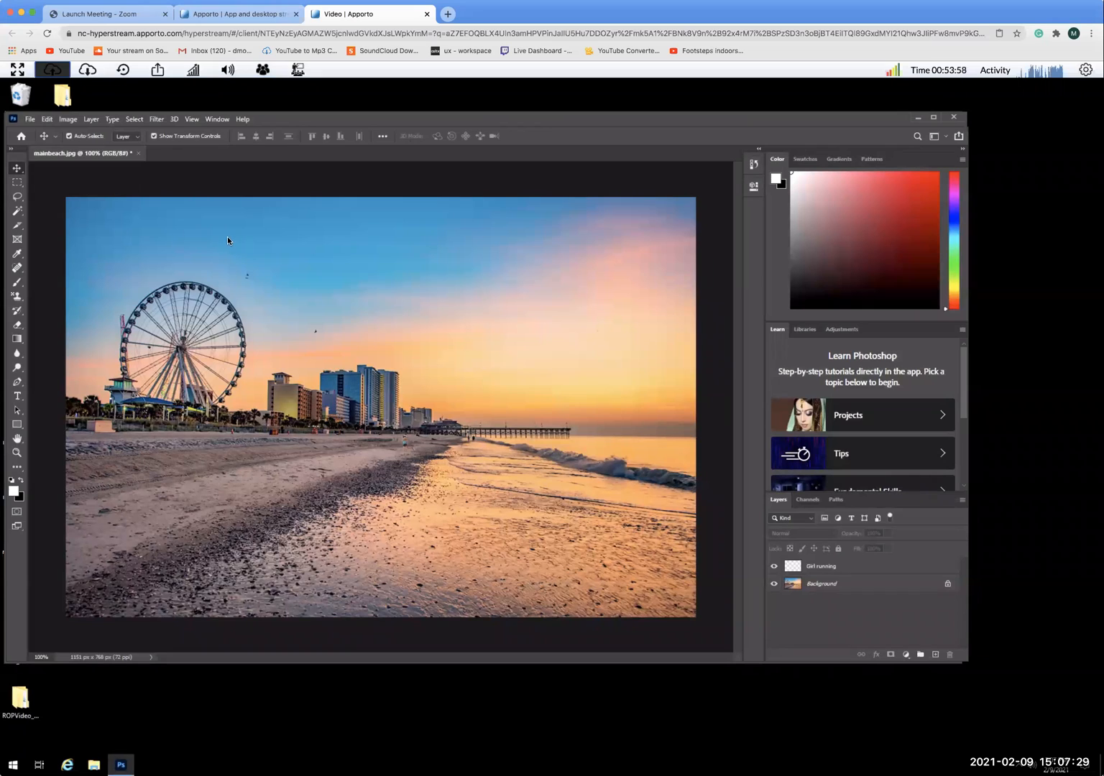
Step: Open beach_5.jpg from the Beachscene folder and float its window over the main beach photo
click(31, 120)
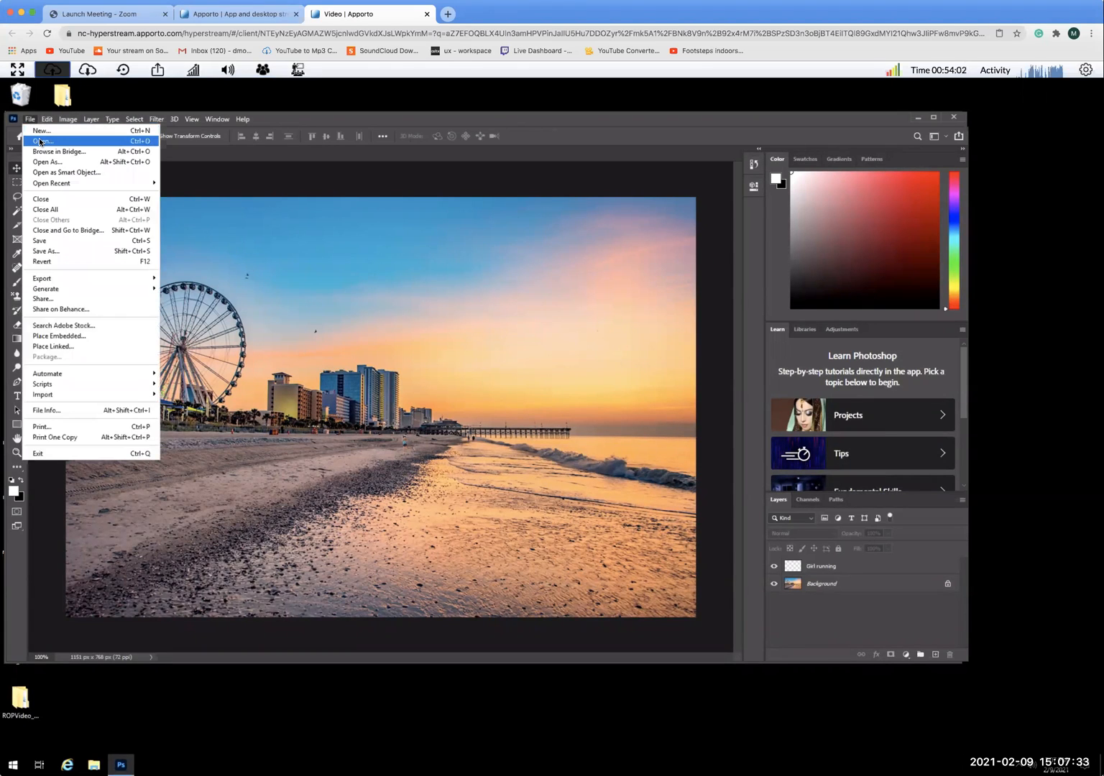
click(40, 141)
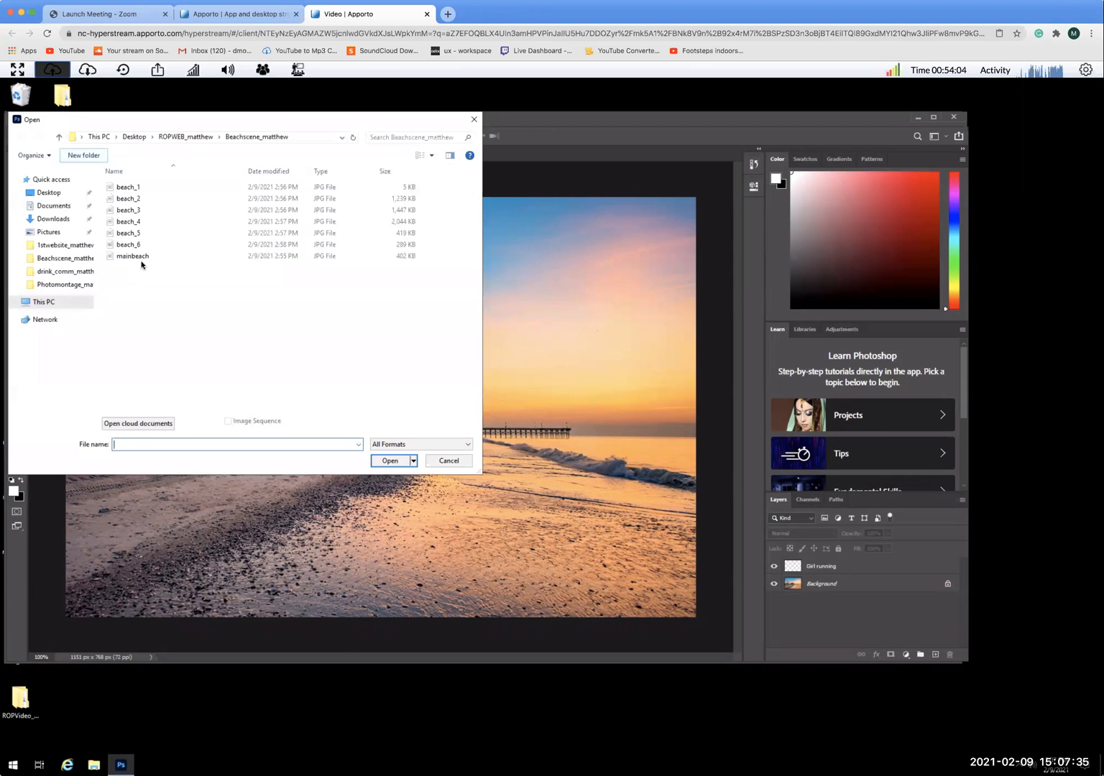
click(129, 246)
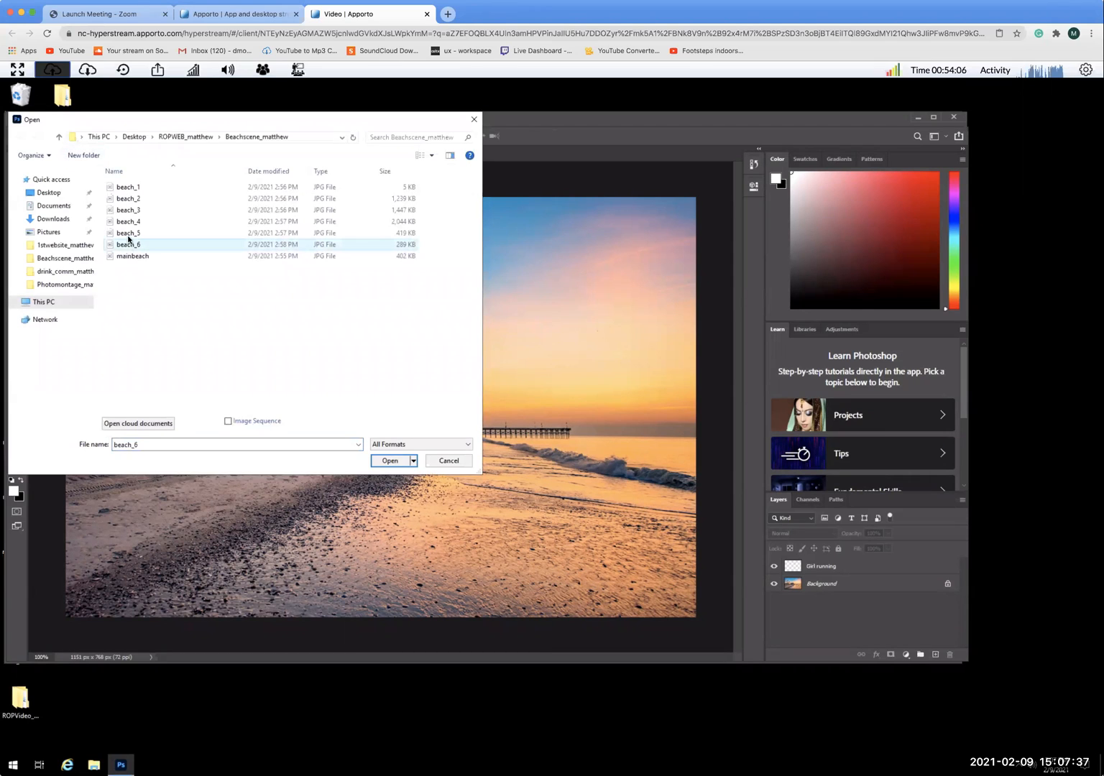
click(128, 238)
double_click(129, 237)
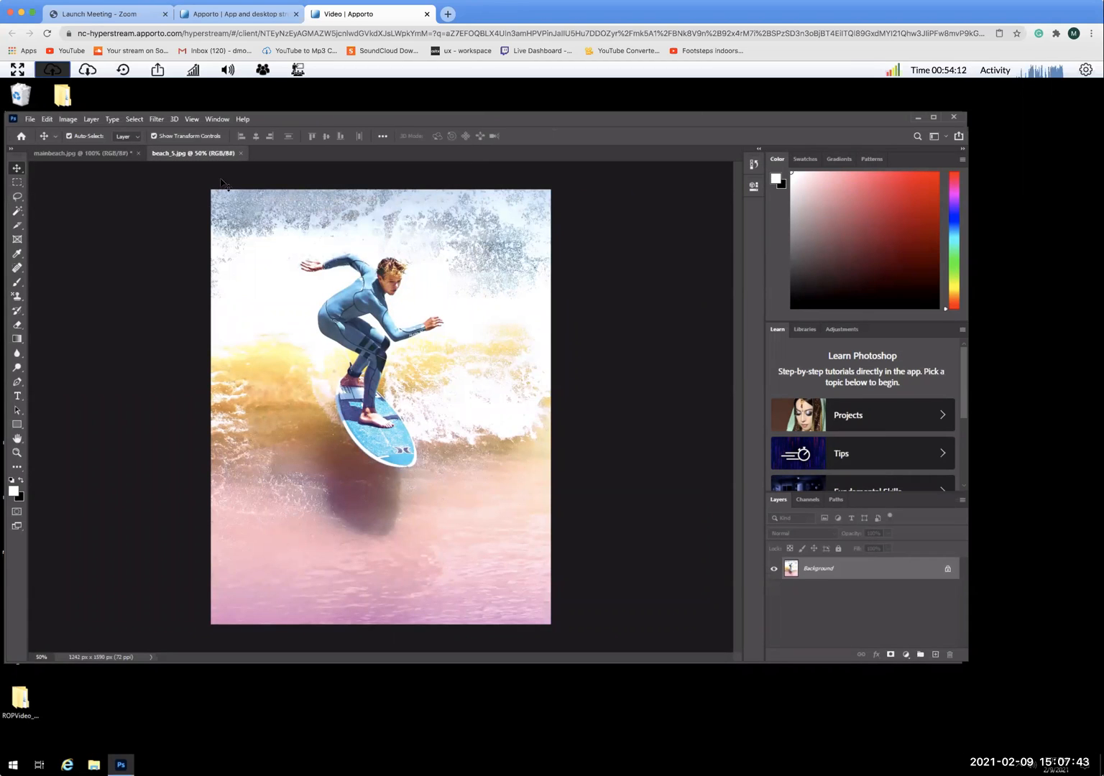
drag(217, 159, 318, 171)
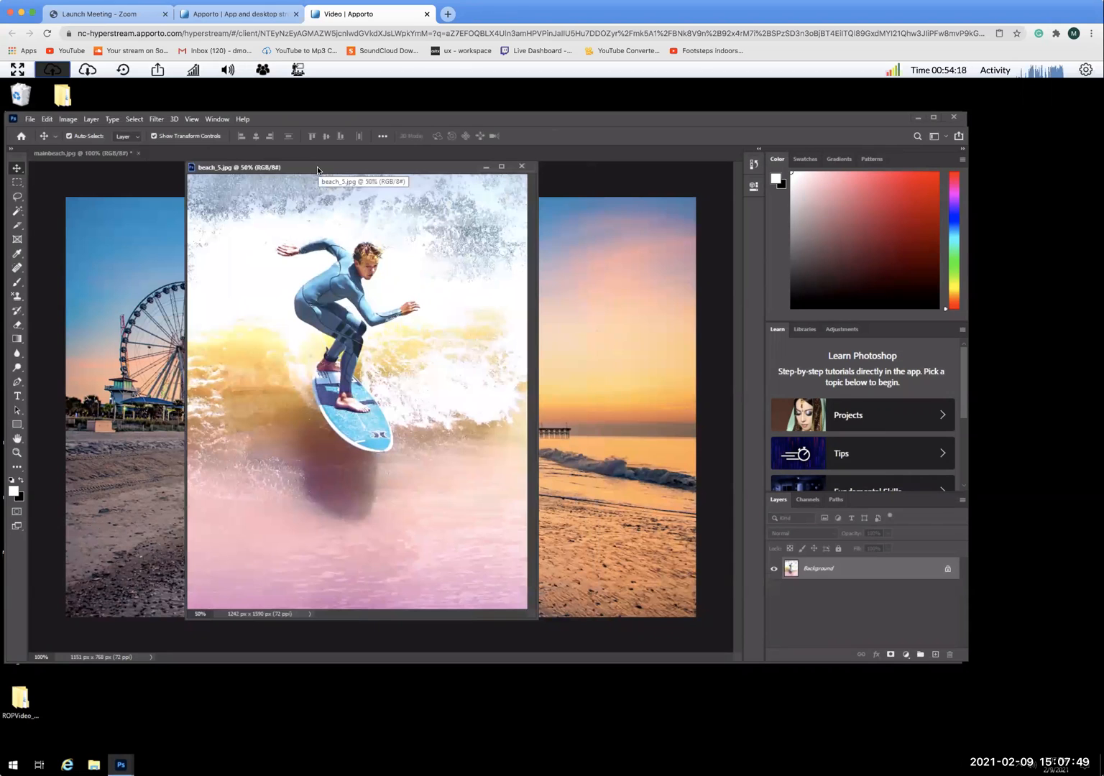
Step: Select the white splash area around the surfer with the Magic Wand at tolerance 32
click(18, 215)
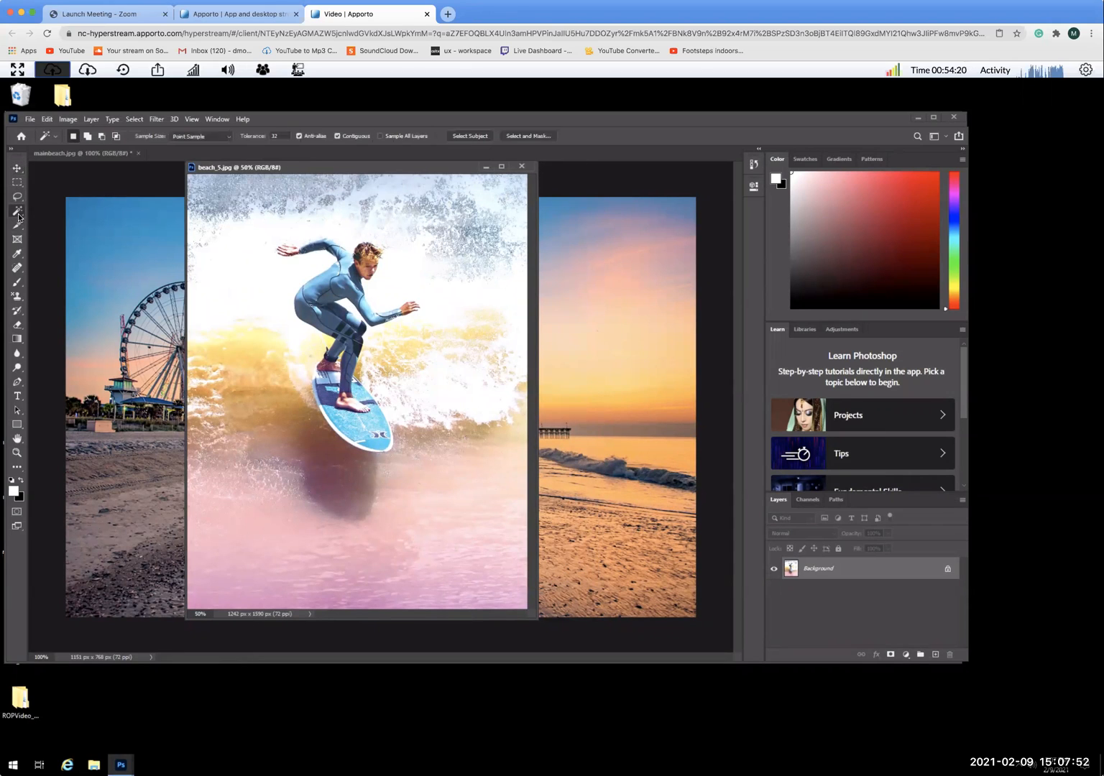
click(226, 250)
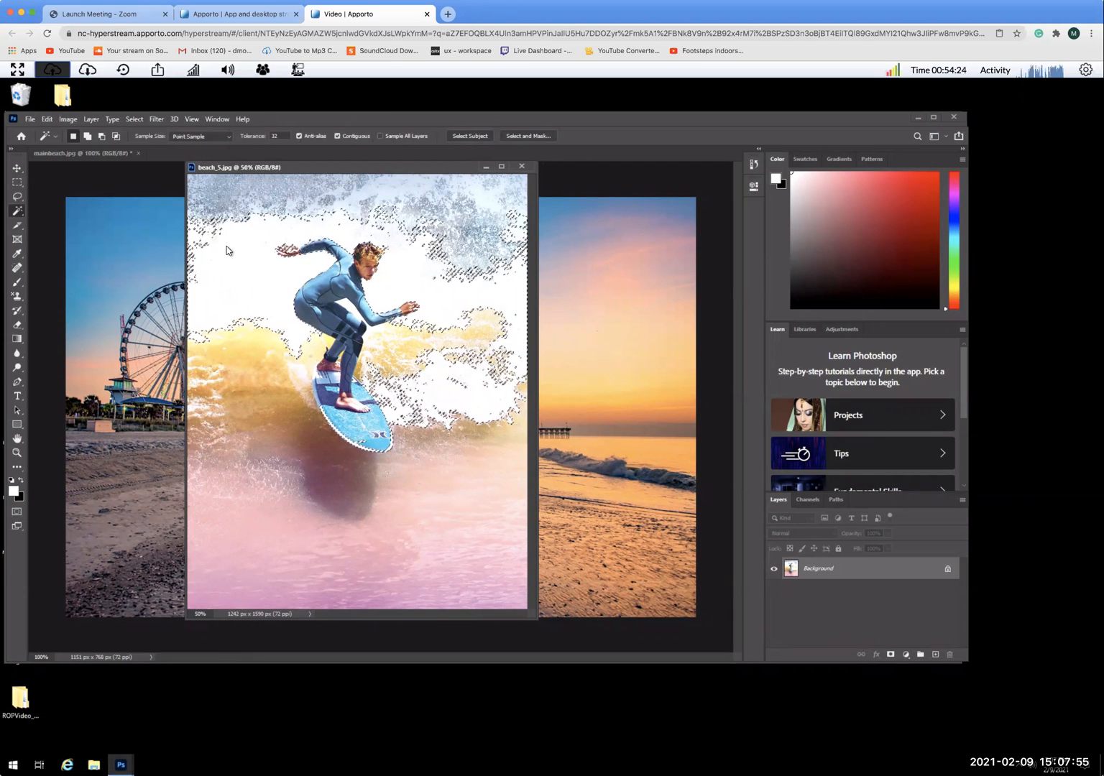
click(278, 378)
click(283, 338)
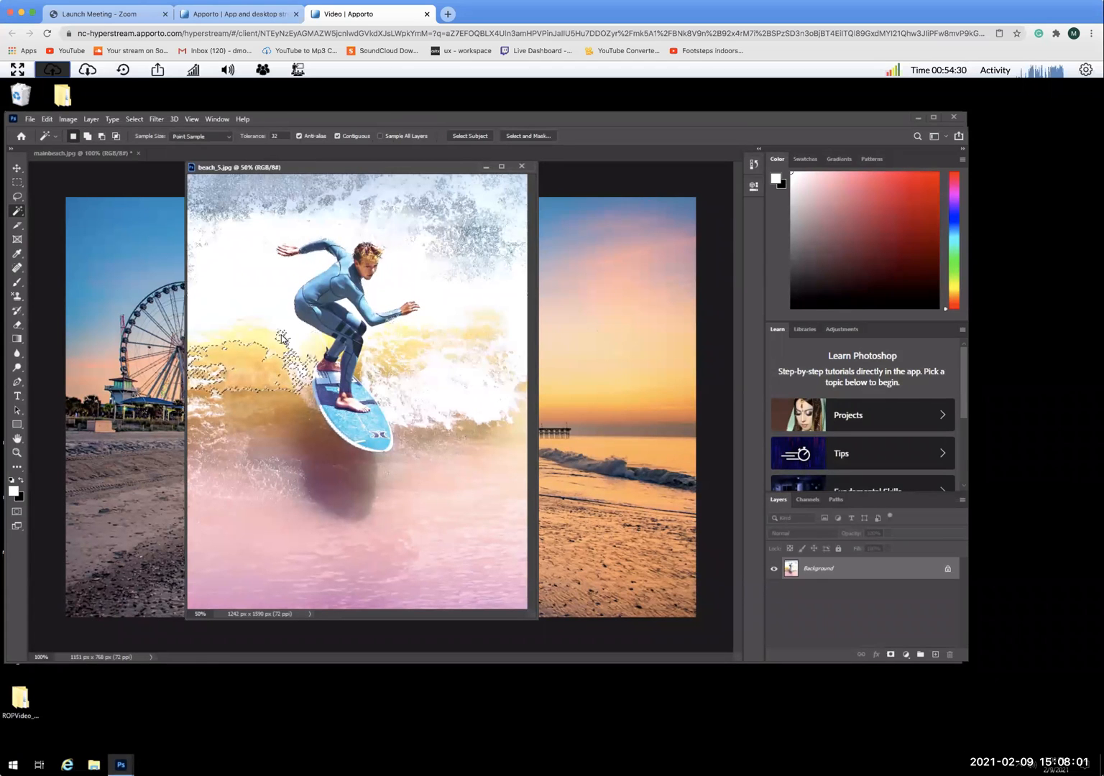
click(244, 273)
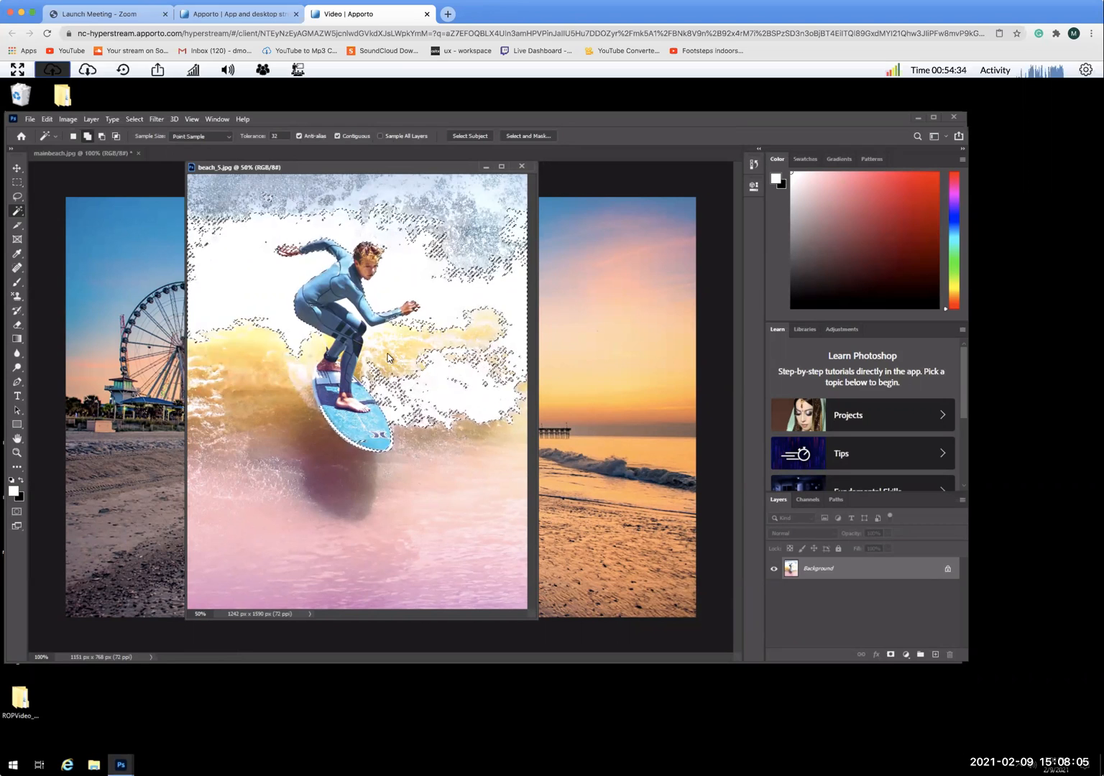
Step: Add the yellow, brown and shadowed wave areas around the surfer's legs and board to the Magic Wand selection
key(shift)
shift+click(328, 345)
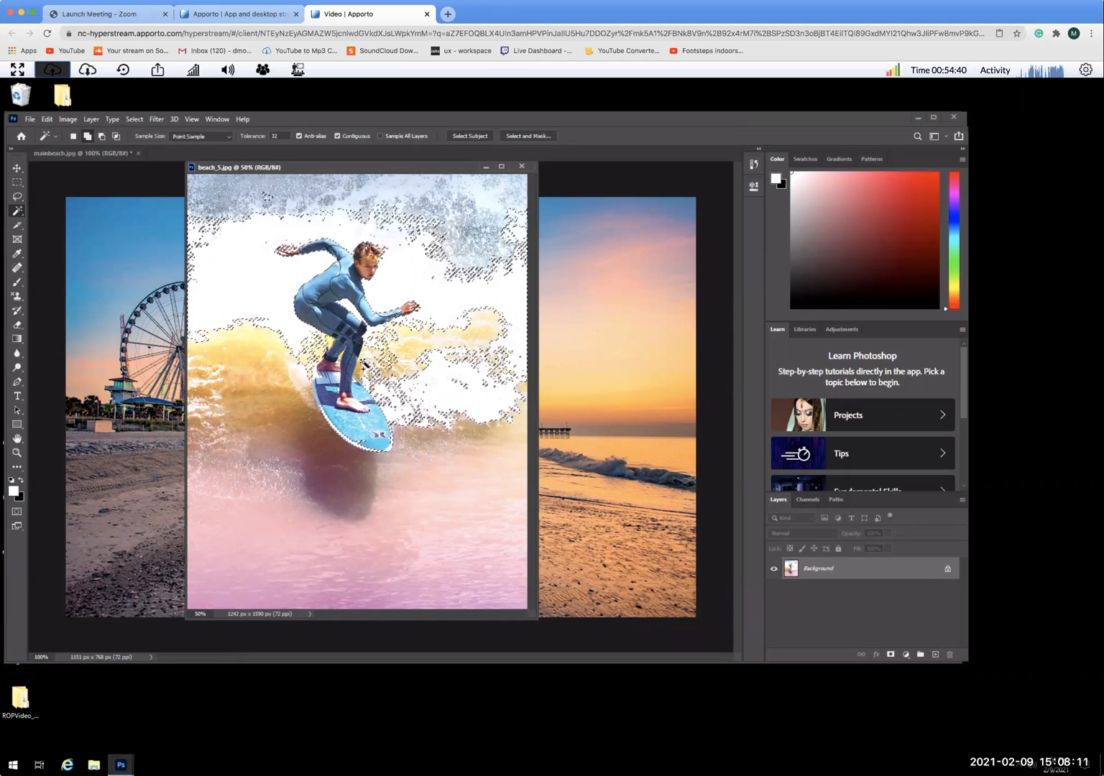
key(shift)
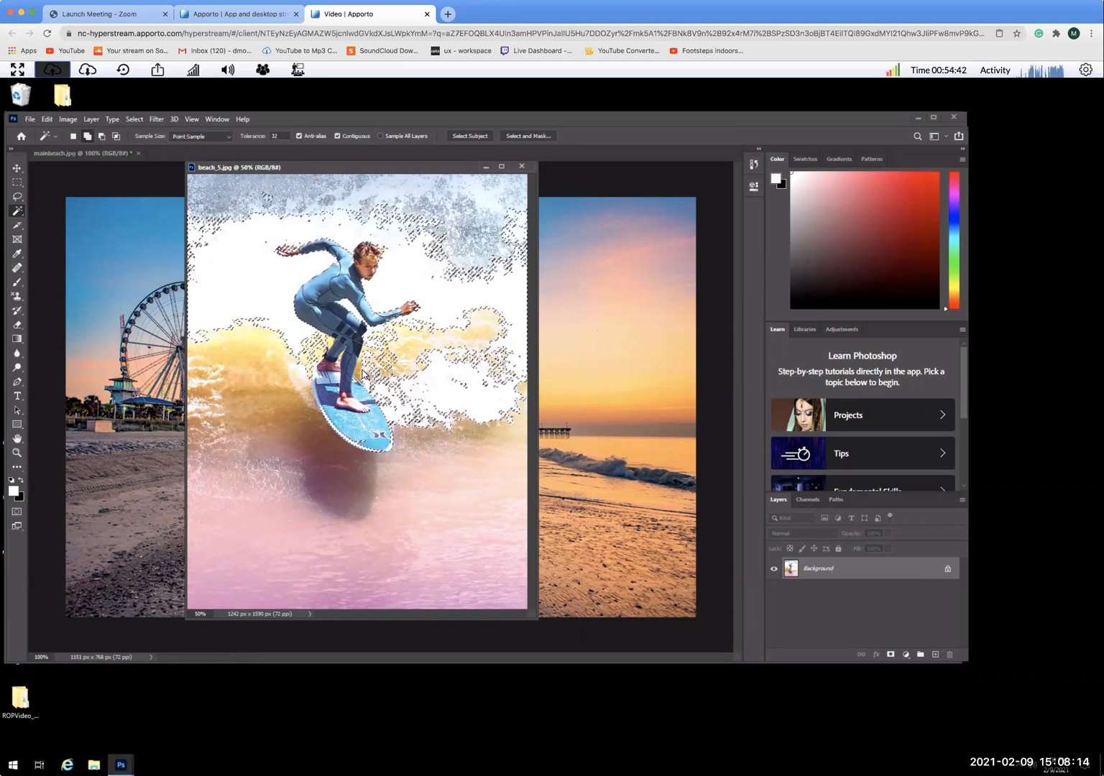
shift+click(300, 381)
shift+click(317, 418)
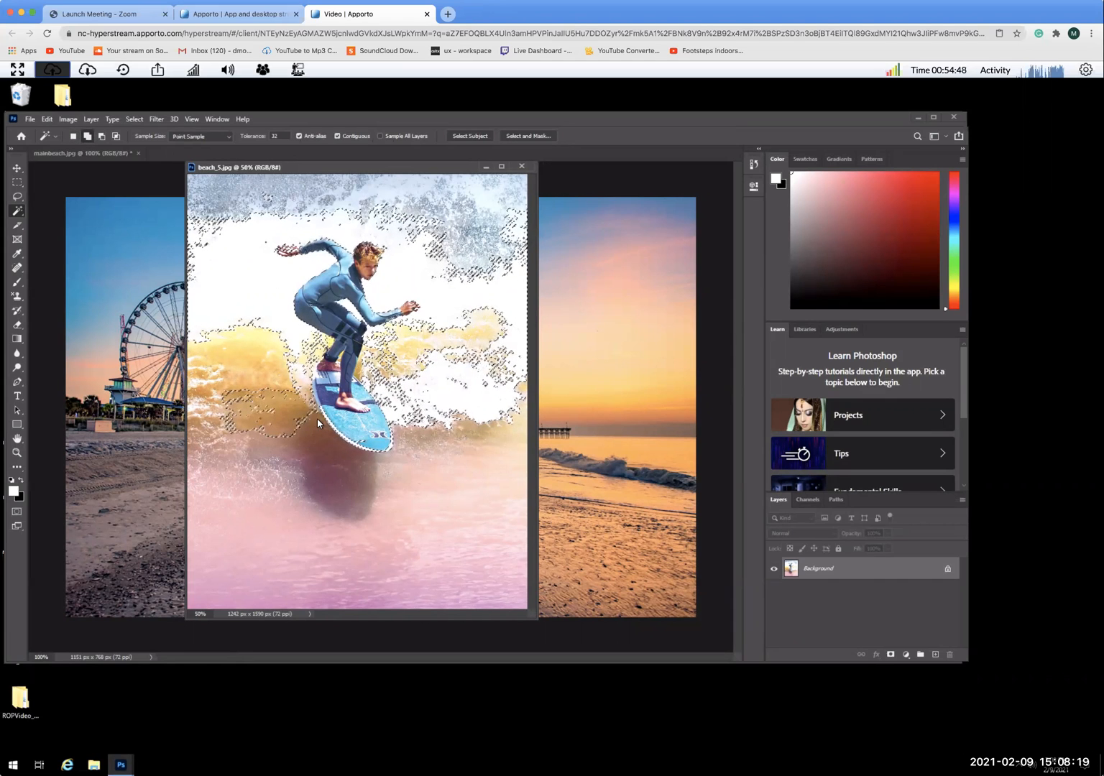
shift+click(422, 441)
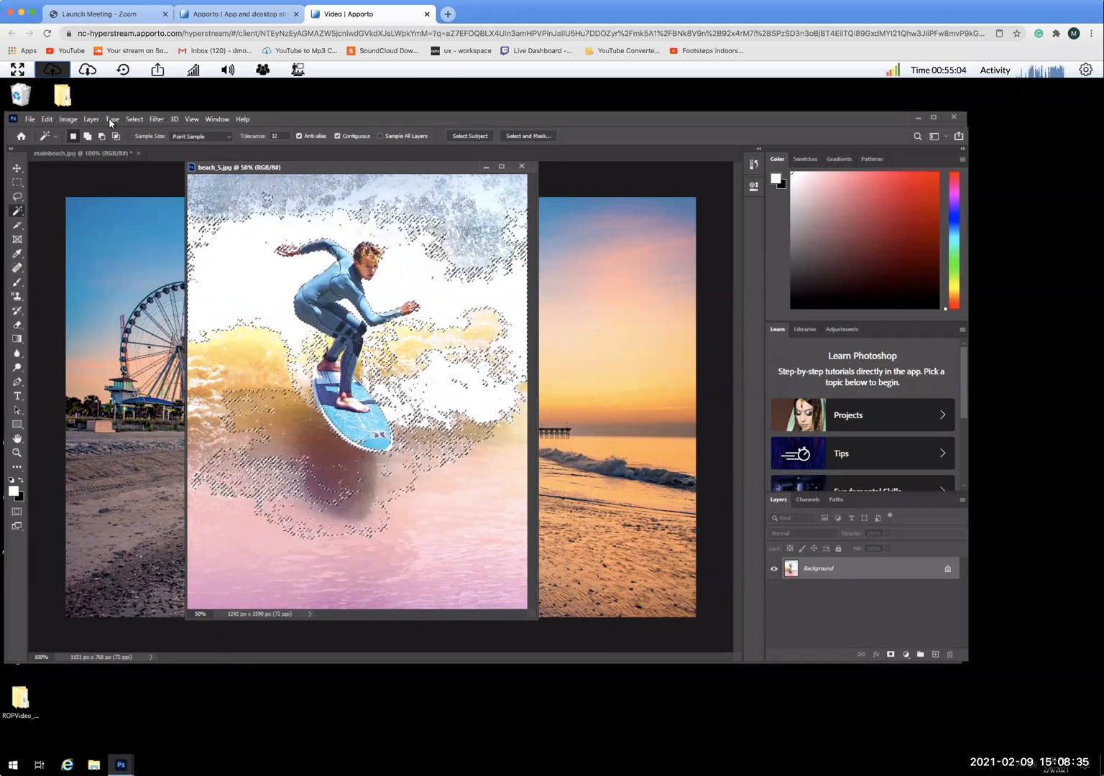
Step: Invert the selection, invert it back, and copy the selected wave area
click(139, 121)
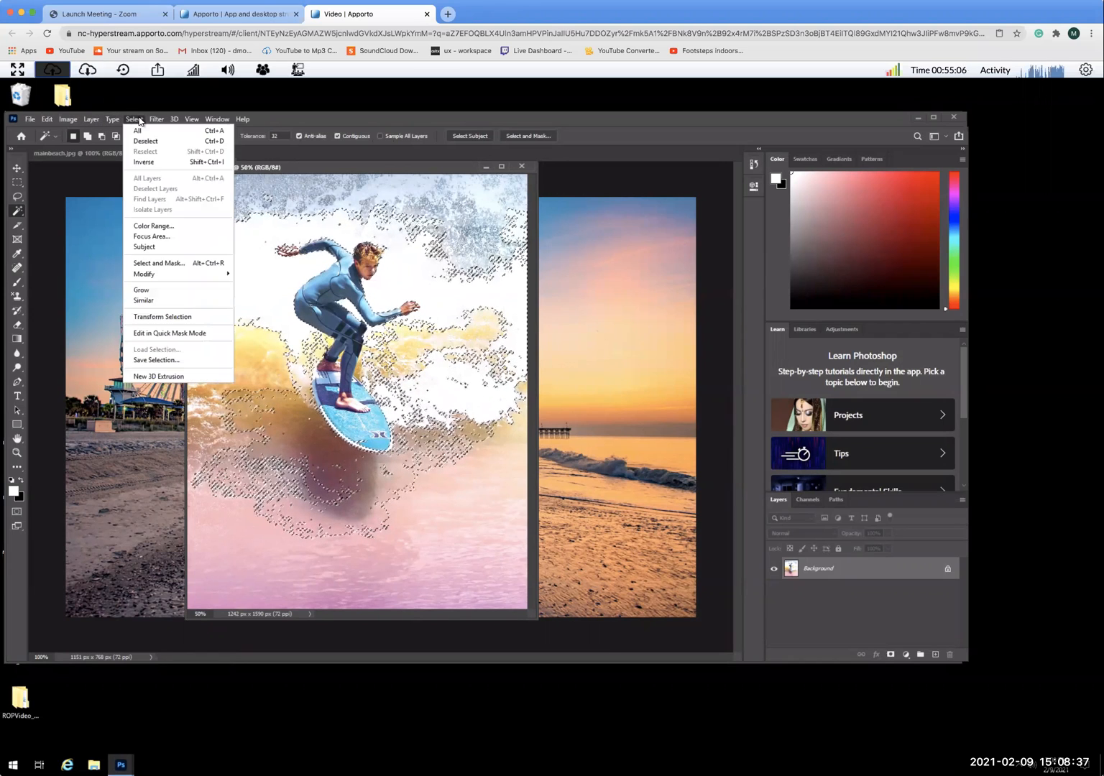
click(147, 162)
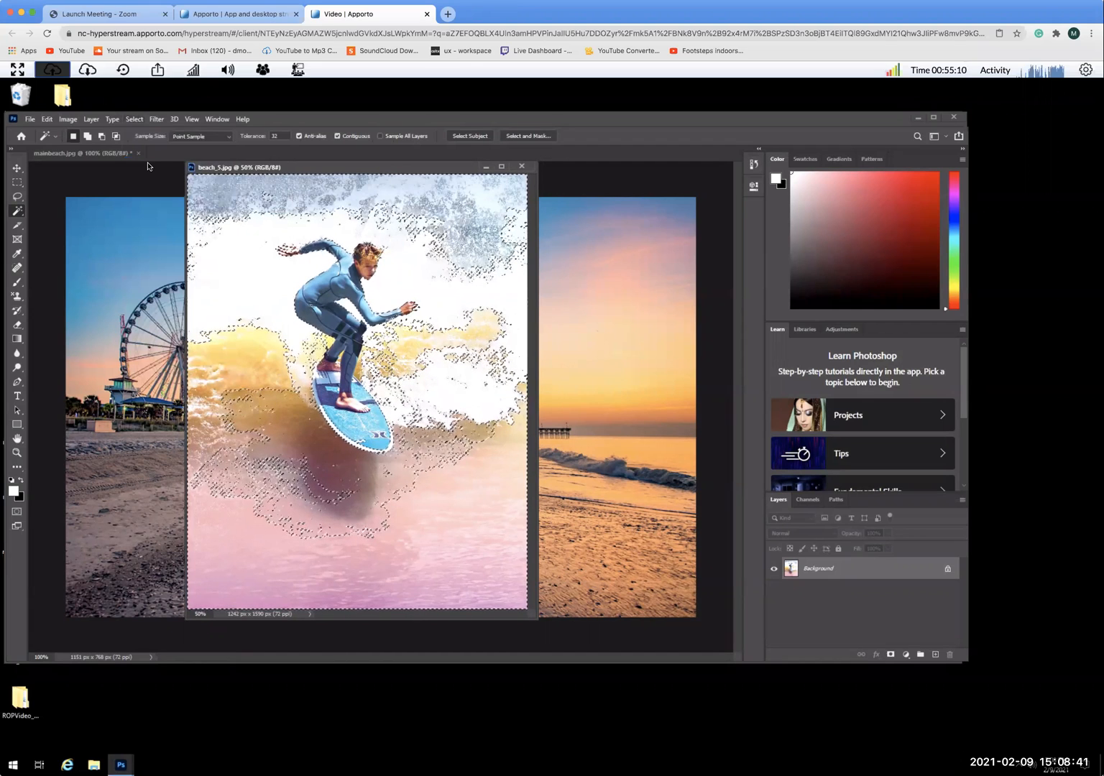
click(134, 121)
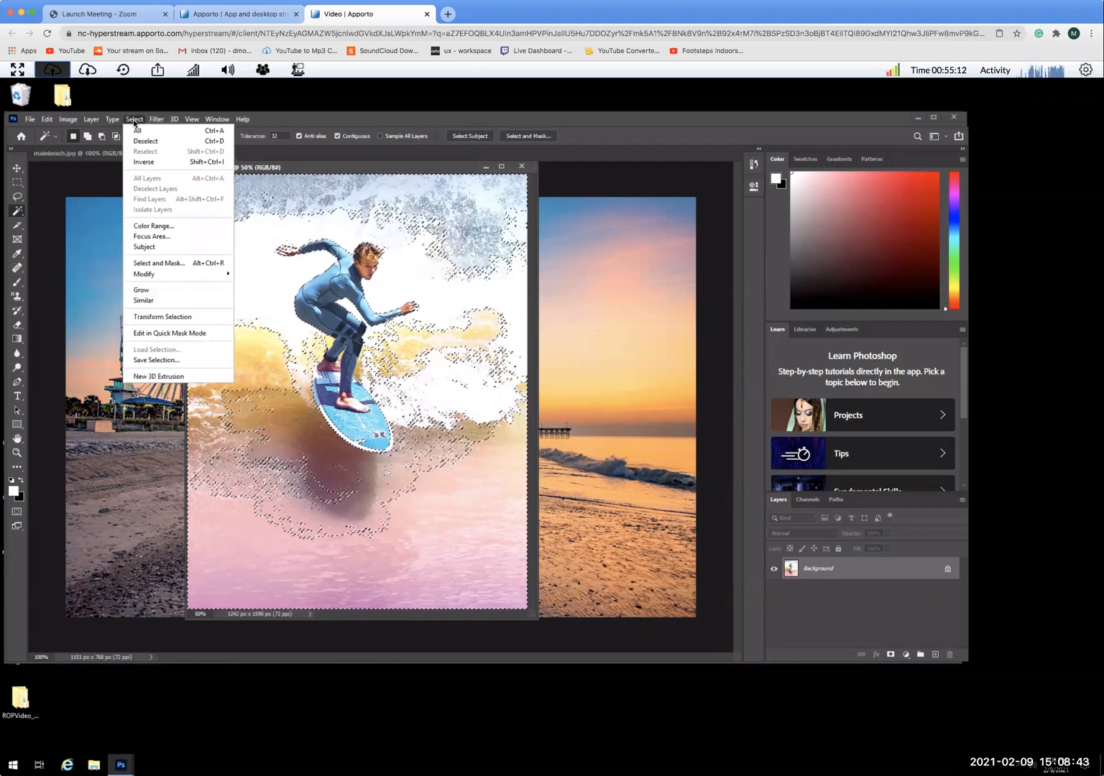
click(141, 162)
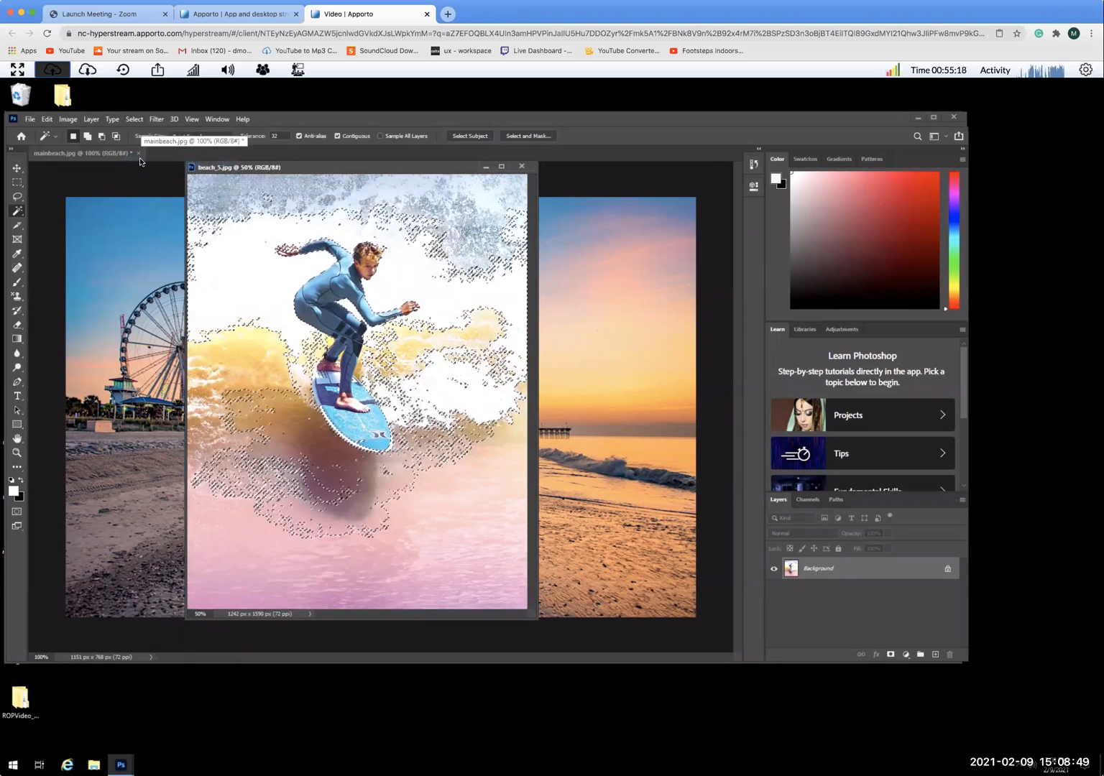
key(ctrl+c)
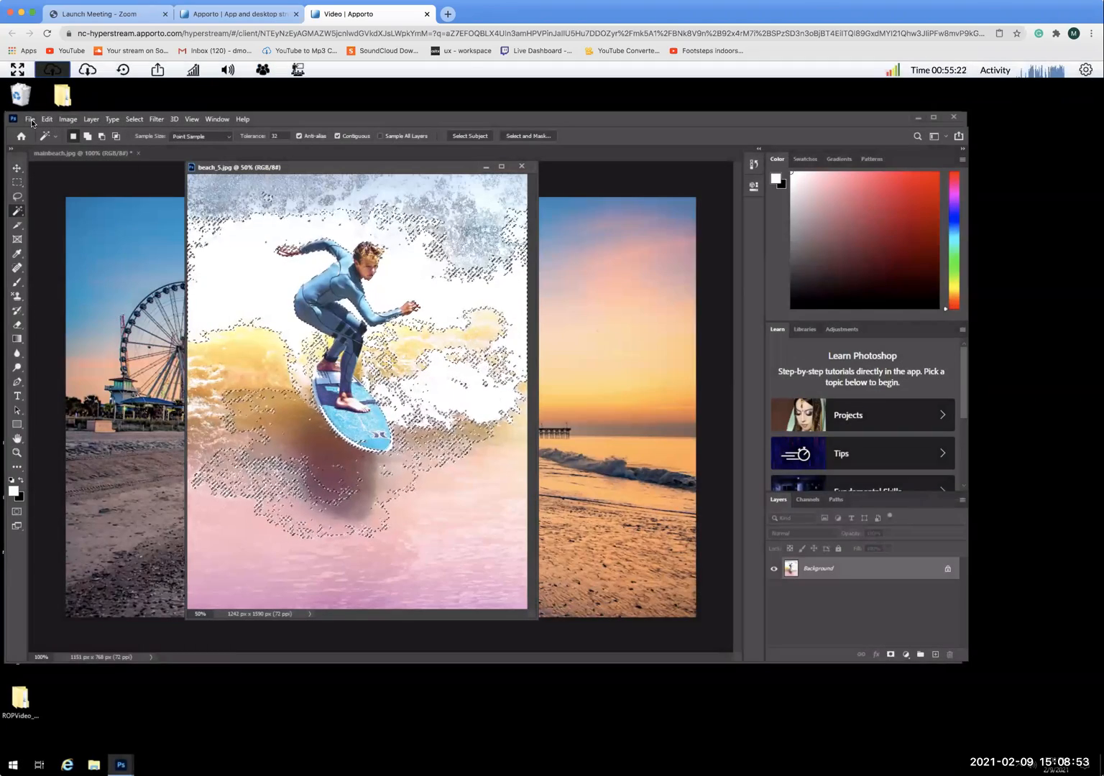
key(ctrl+b)
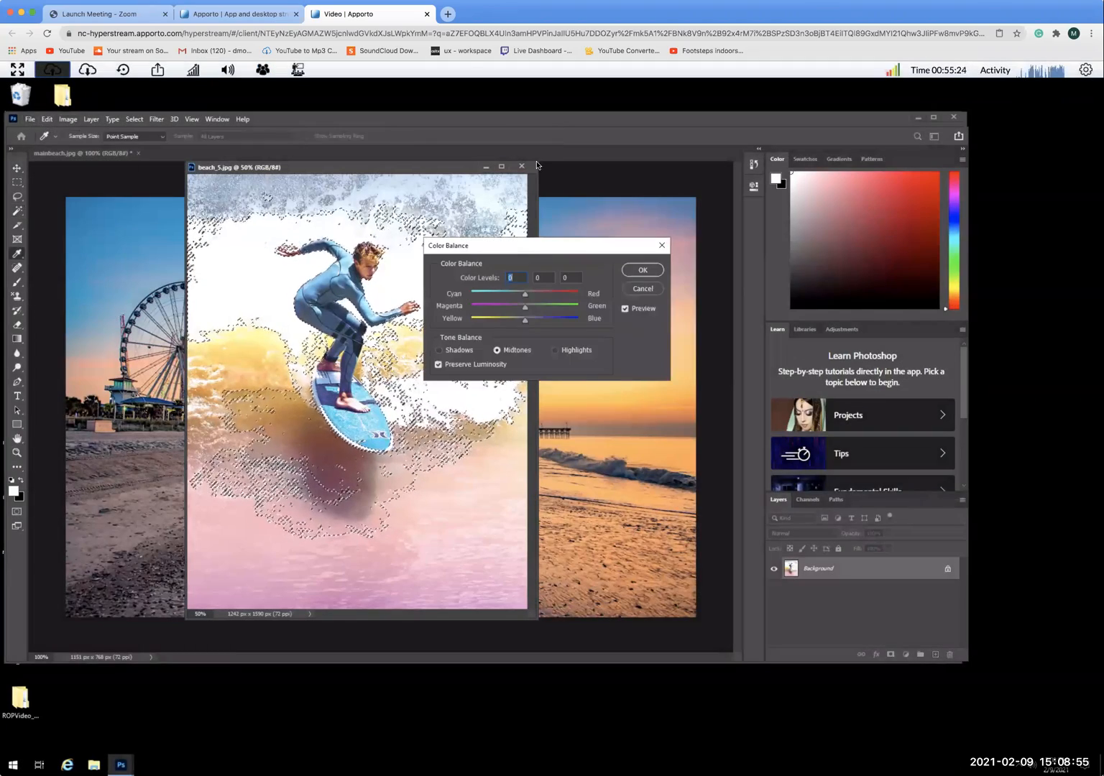
click(645, 288)
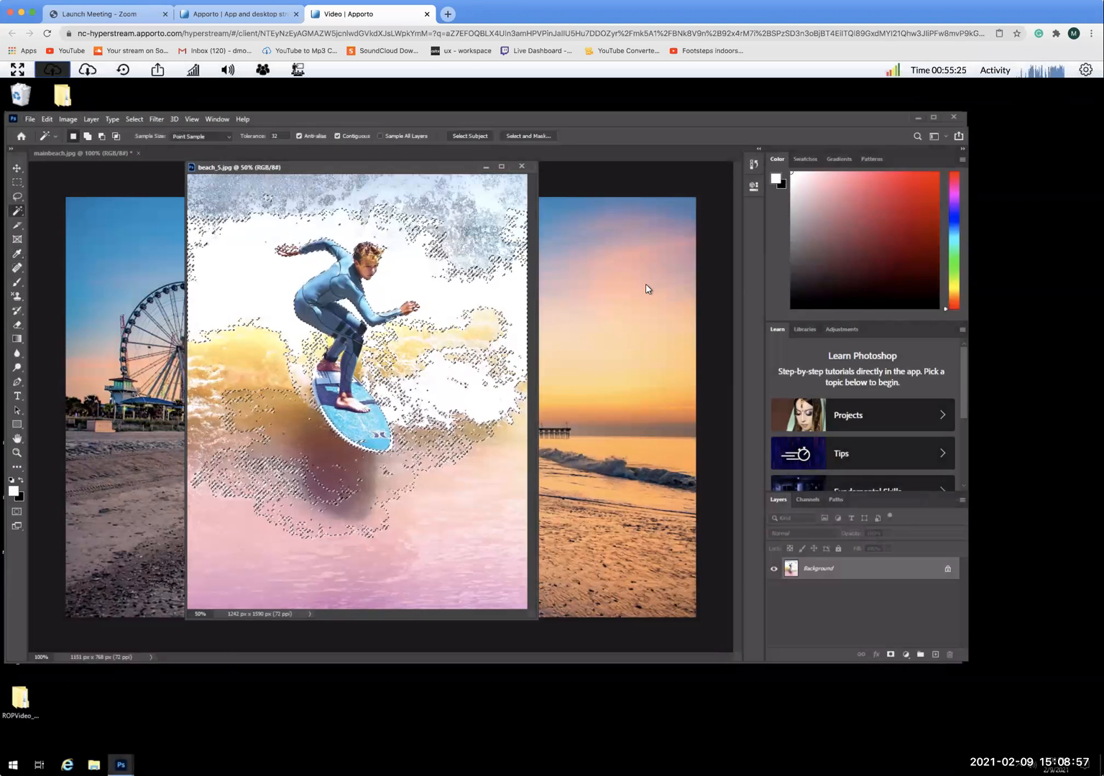
key(w)
key(ctrl+n)
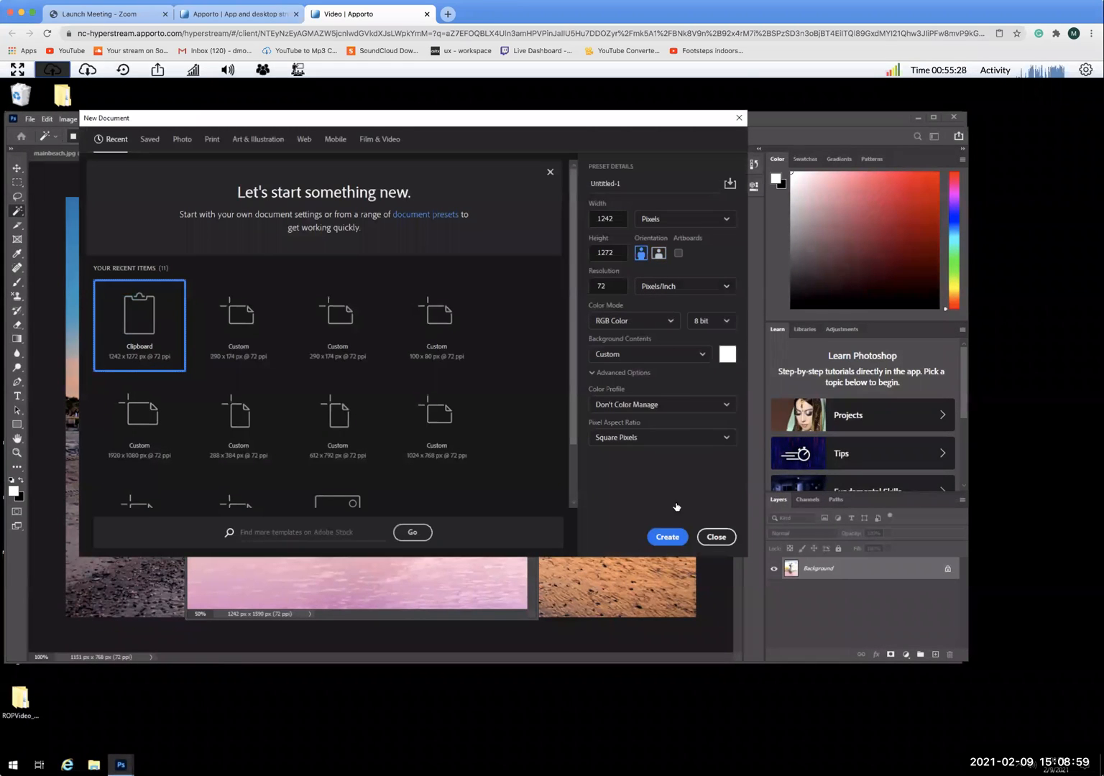
click(668, 538)
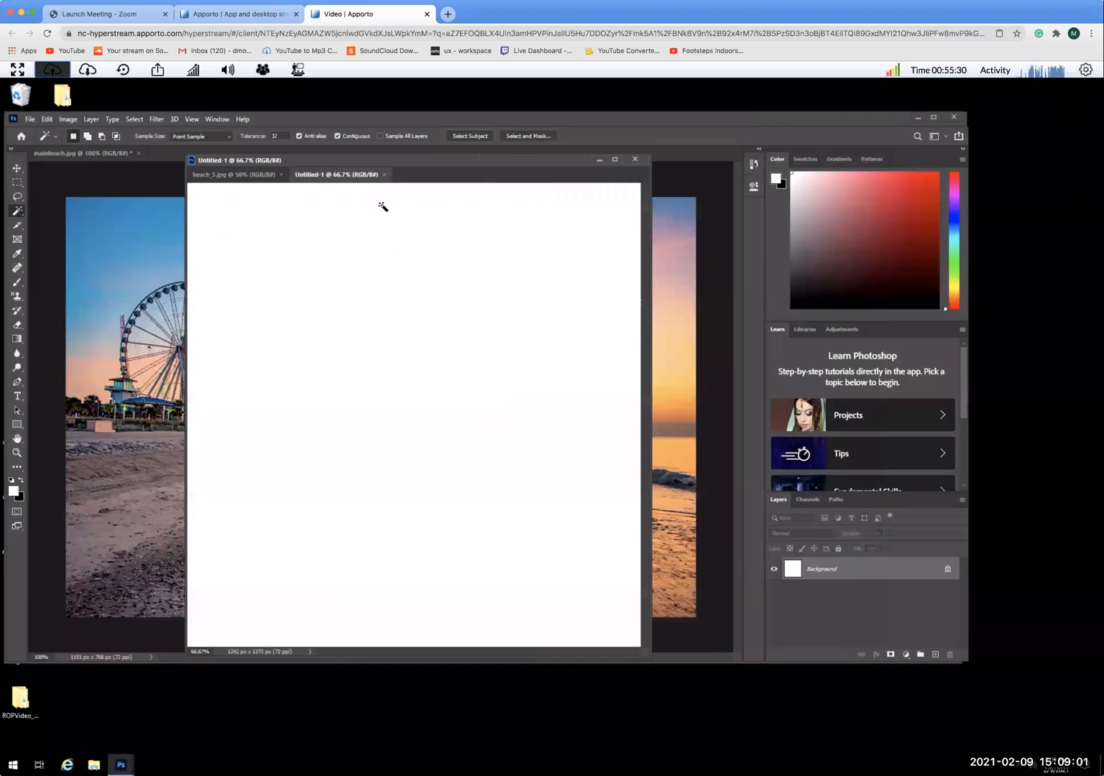
click(384, 175)
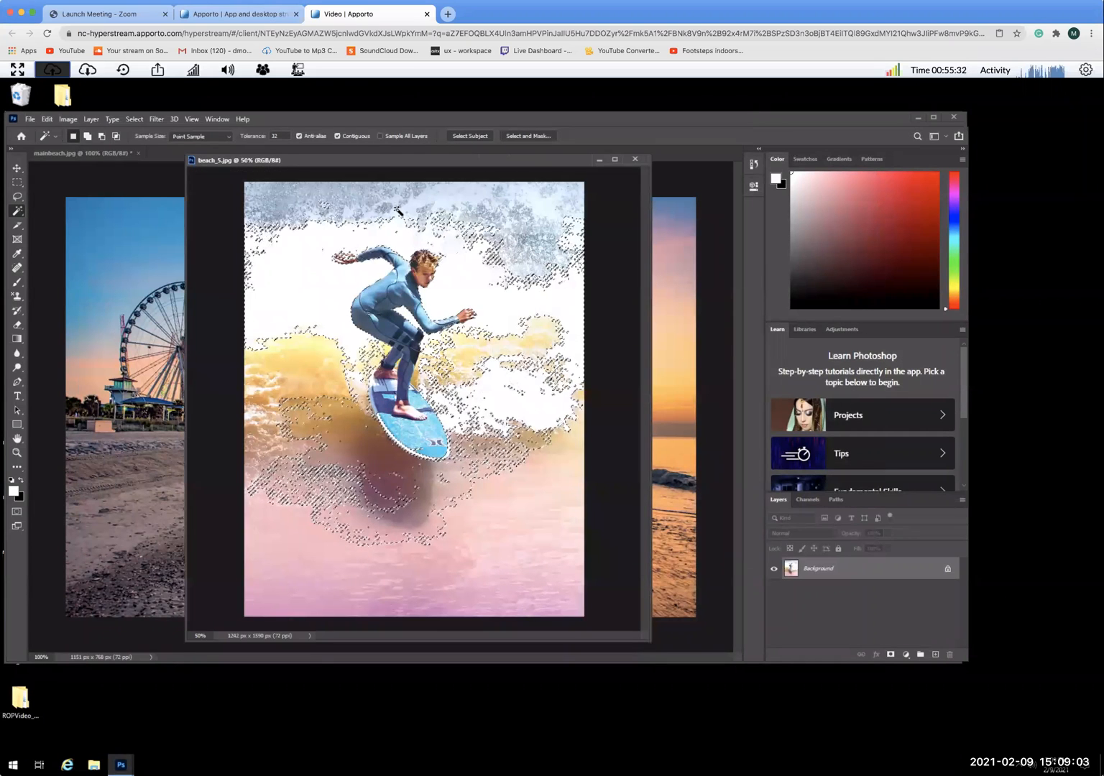
Step: Create a new 1242 × 1272 px RGB document at 72 ppi with transparent background contents
key(ctrl+n)
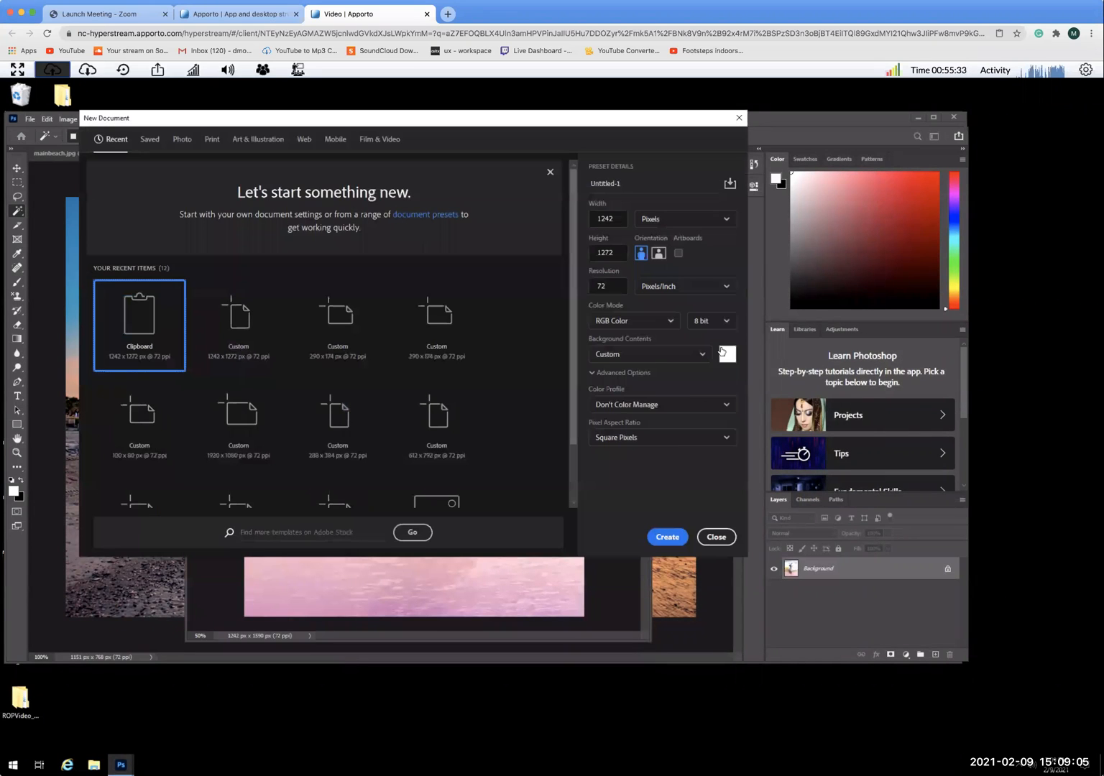
click(647, 354)
click(617, 434)
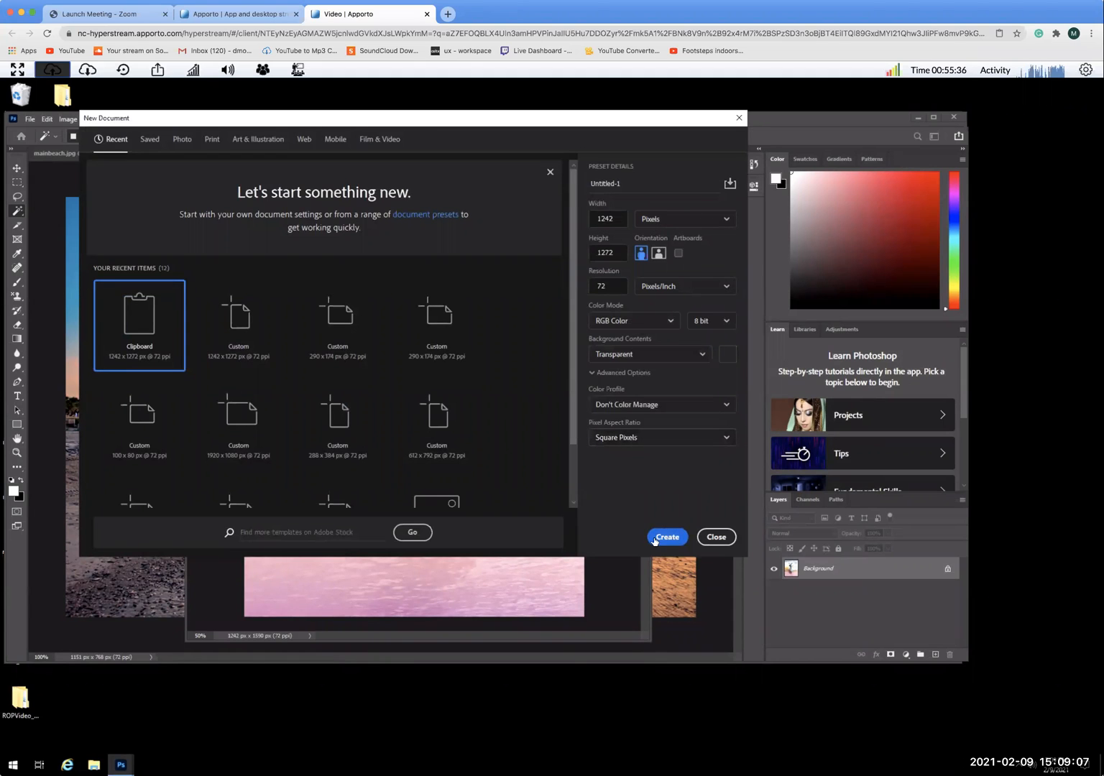
click(656, 538)
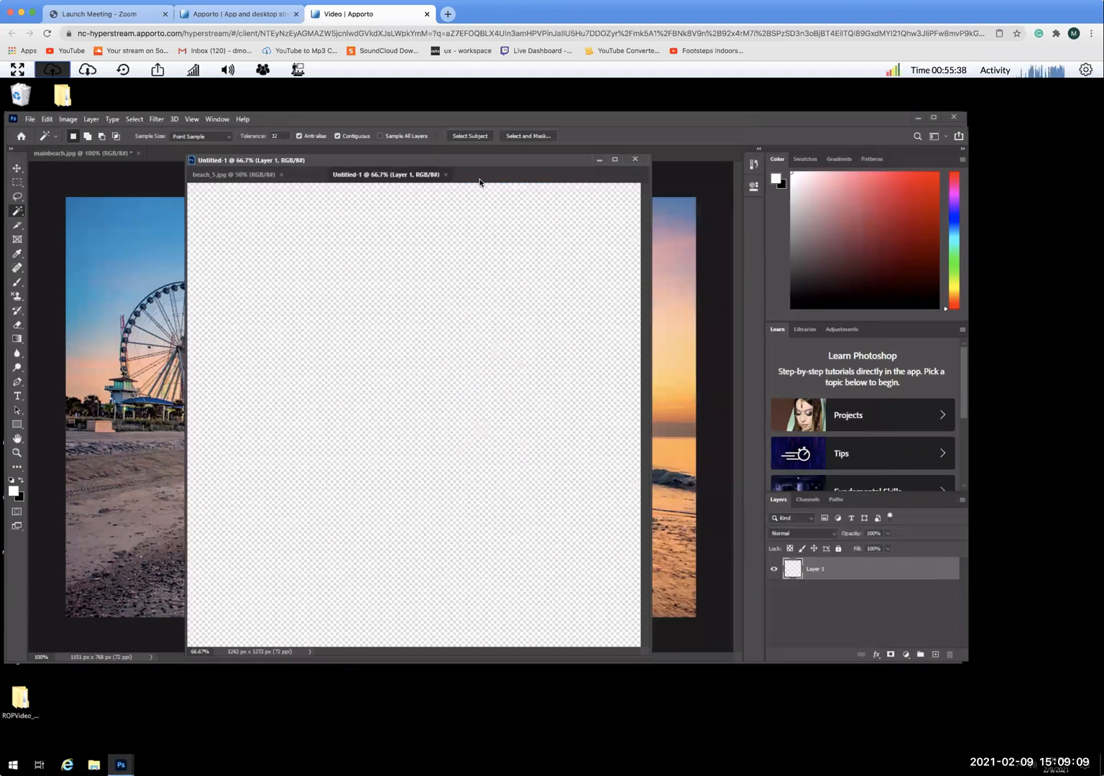
Step: Float the document windows separately and place the transparent Untitled-1 window beside the surfer in beach_5.jpg
drag(388, 178, 679, 181)
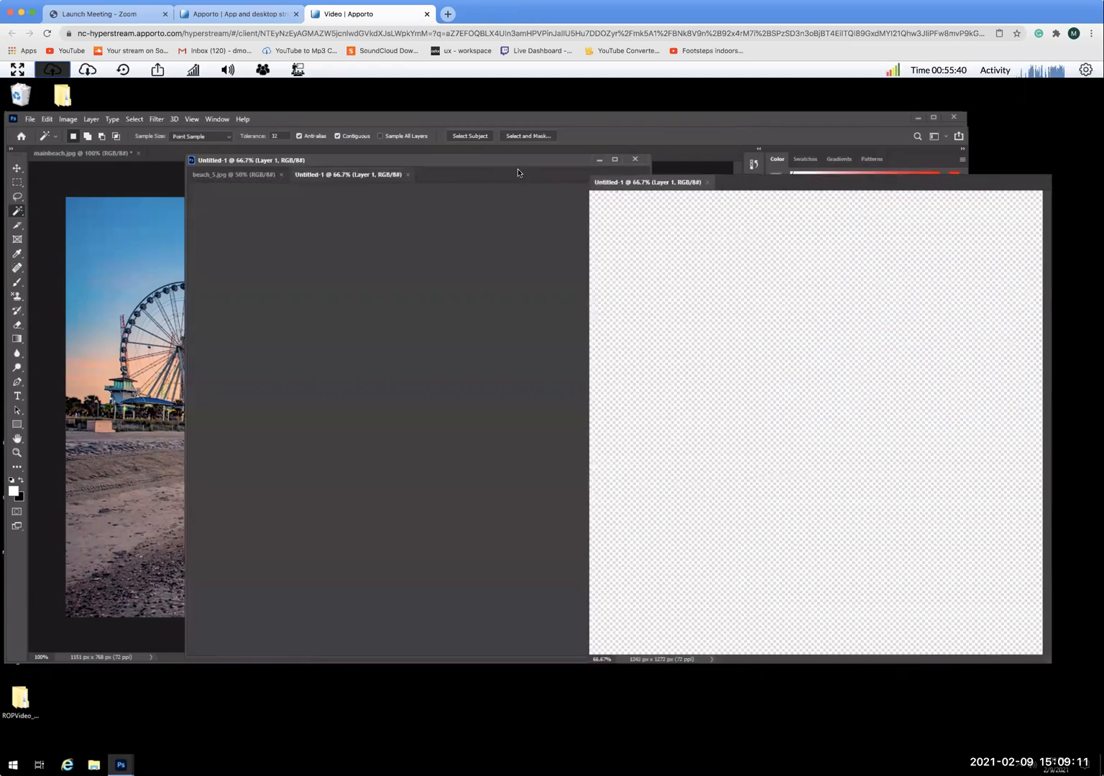
drag(273, 159, 314, 146)
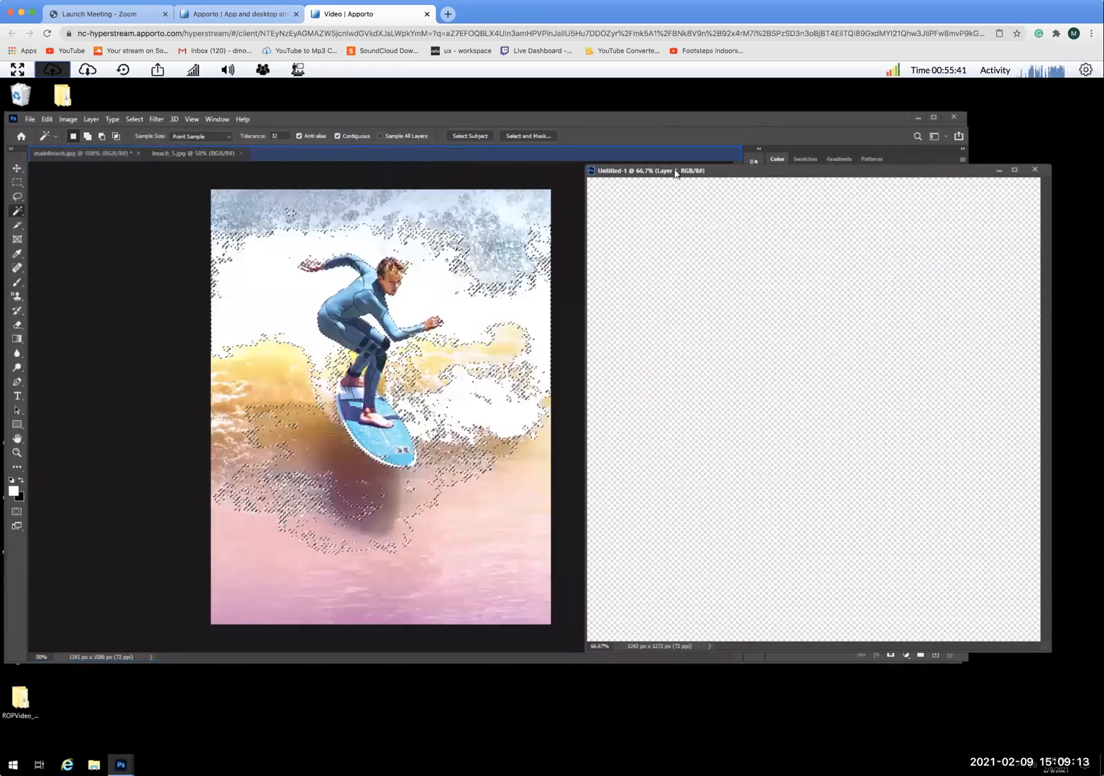
drag(231, 153, 468, 208)
drag(560, 201, 276, 190)
drag(789, 172, 625, 174)
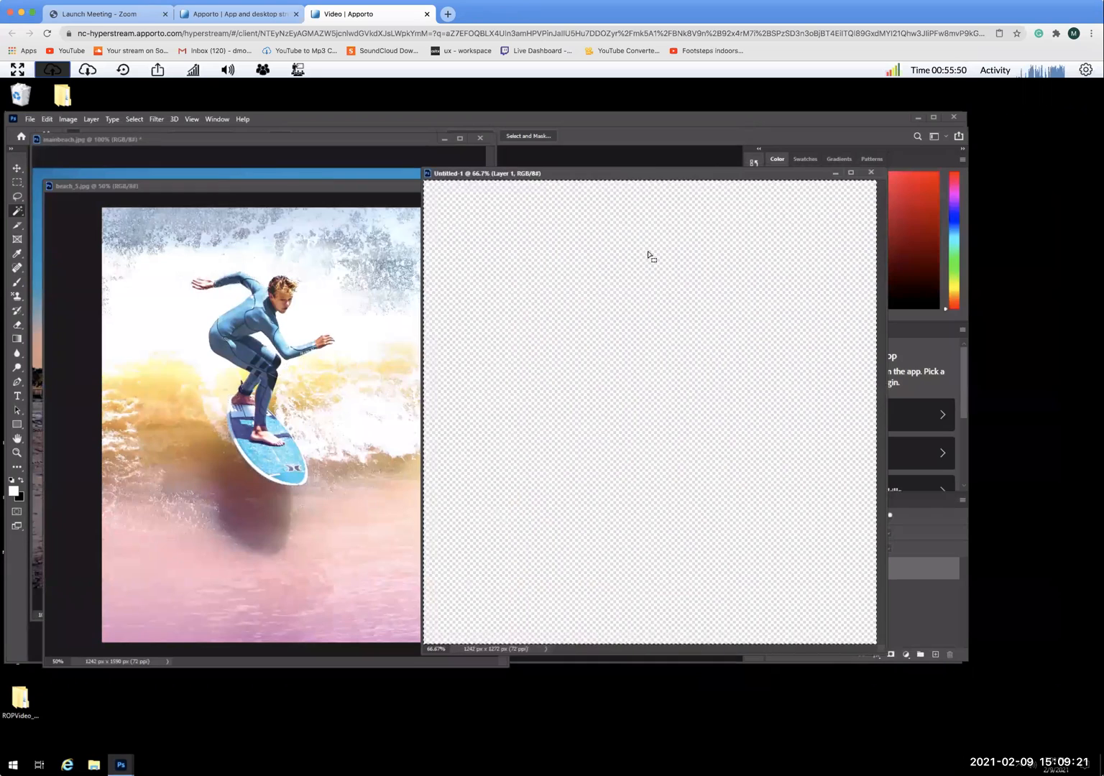
Step: Try pasting the copied area into Untitled-1 and undo the paste
click(17, 169)
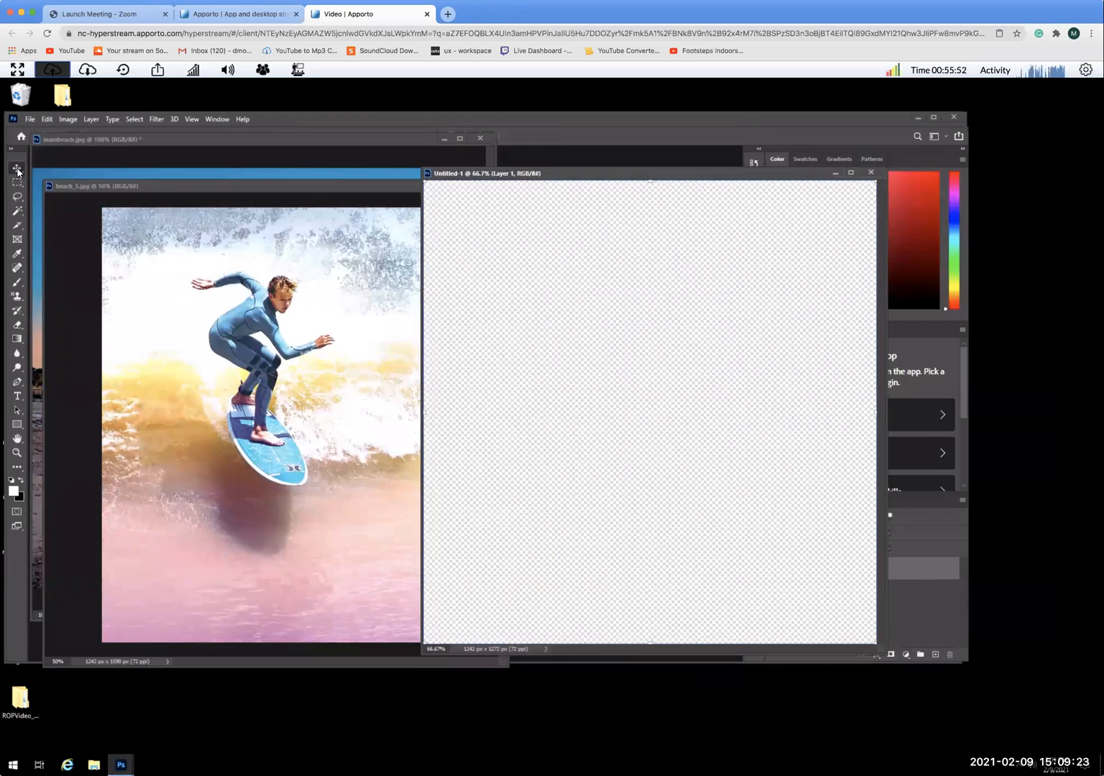
key(ctrl+v)
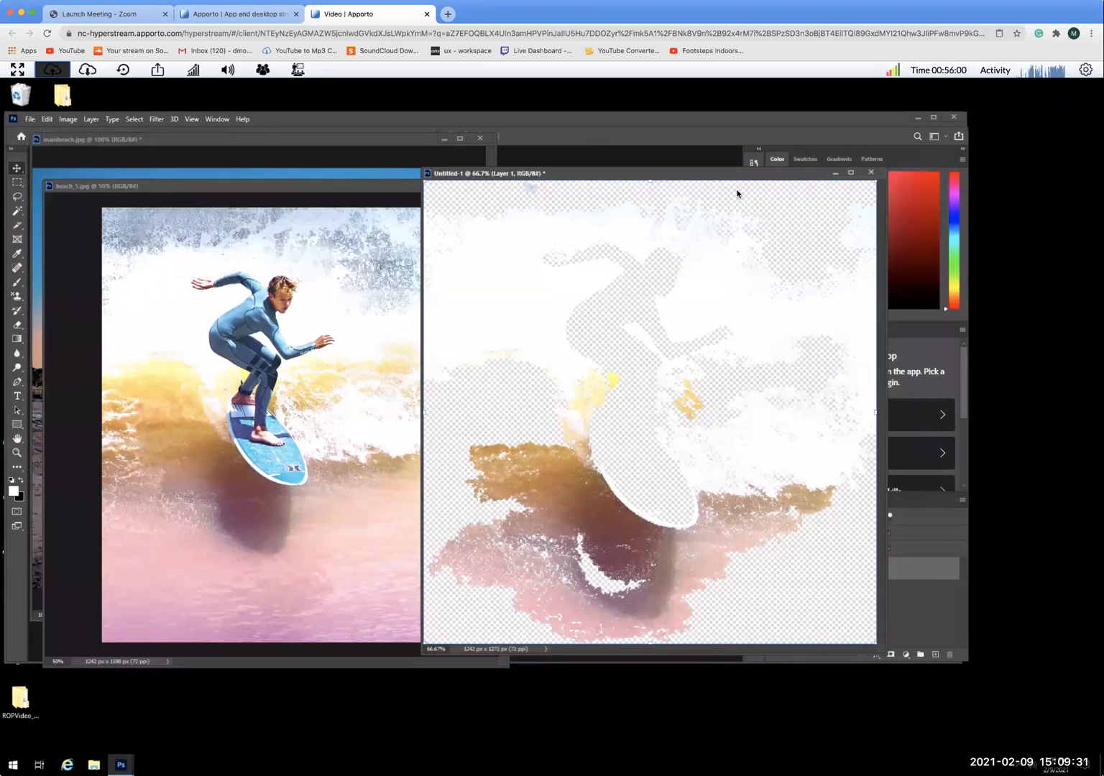
key(ctrl+z)
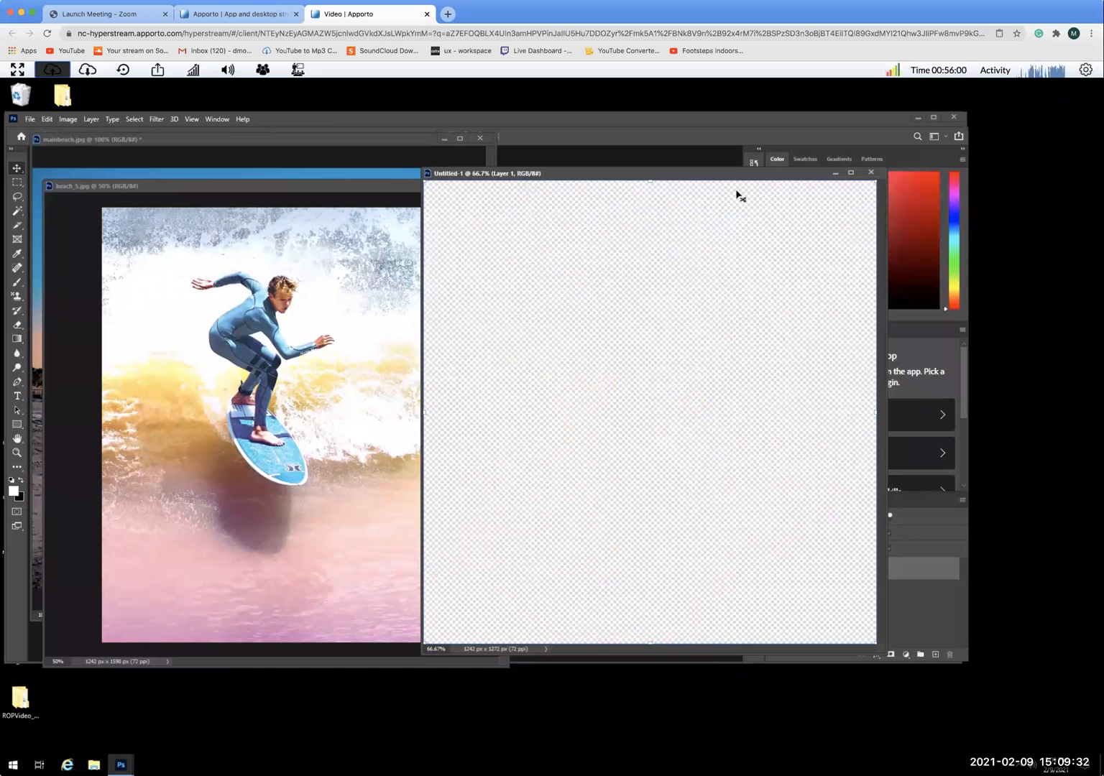
Step: Return to beach_5.jpg, switch back to the Magic Wand, and clear the current selection
click(329, 188)
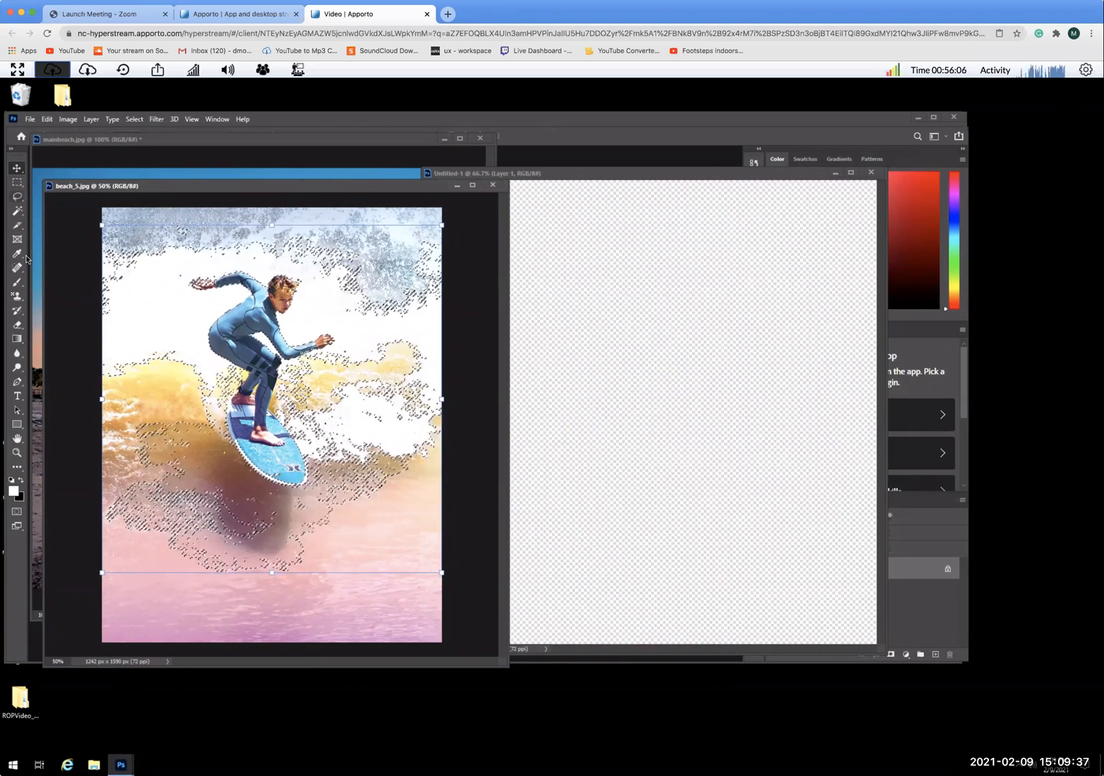
click(18, 211)
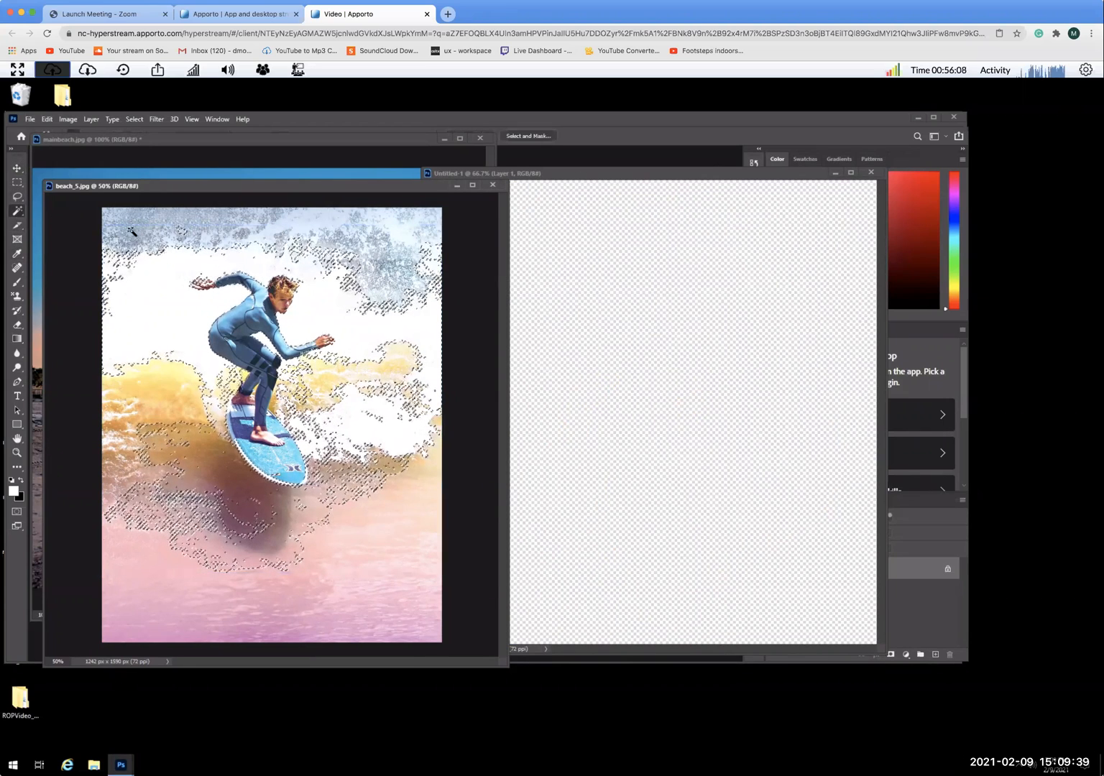
key(ctrl+d)
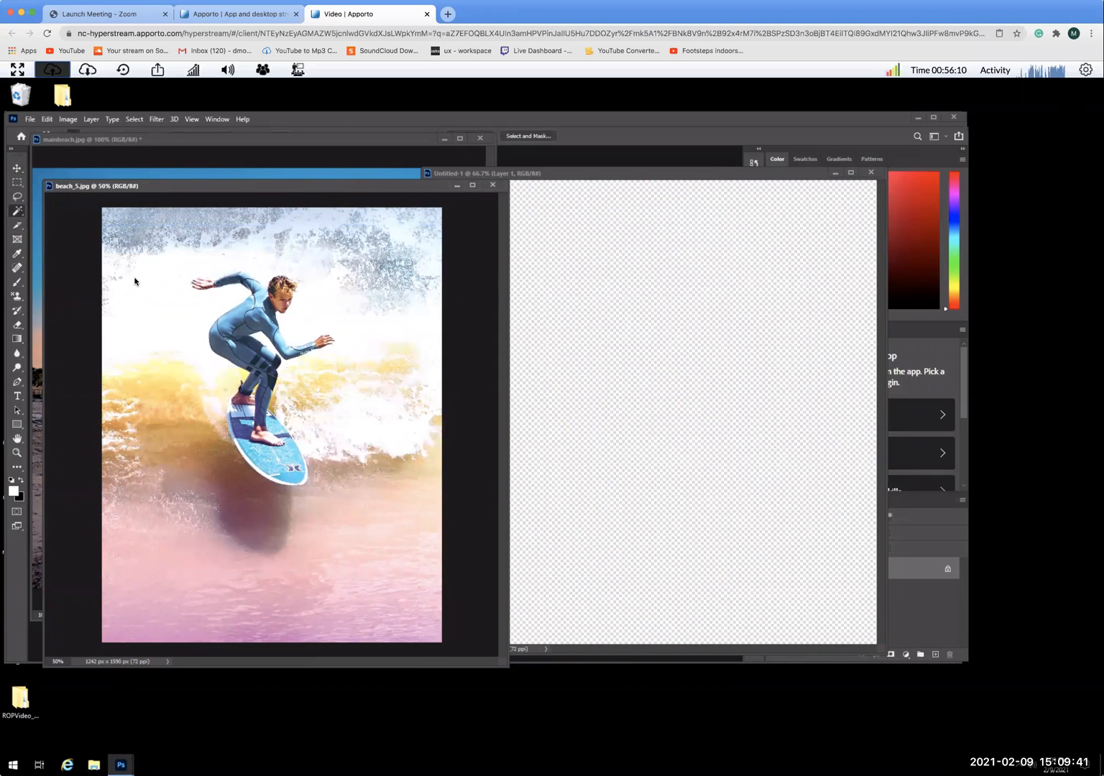
Step: Select the foam, wave and water around the surfer in beach_5.jpg with the Magic Wand and invert the selection
mouse_move(178, 310)
mouse_down()
mouse_move(190, 295)
mouse_move(315, 387)
mouse_move(307, 385)
mouse_up()
shift+click(301, 381)
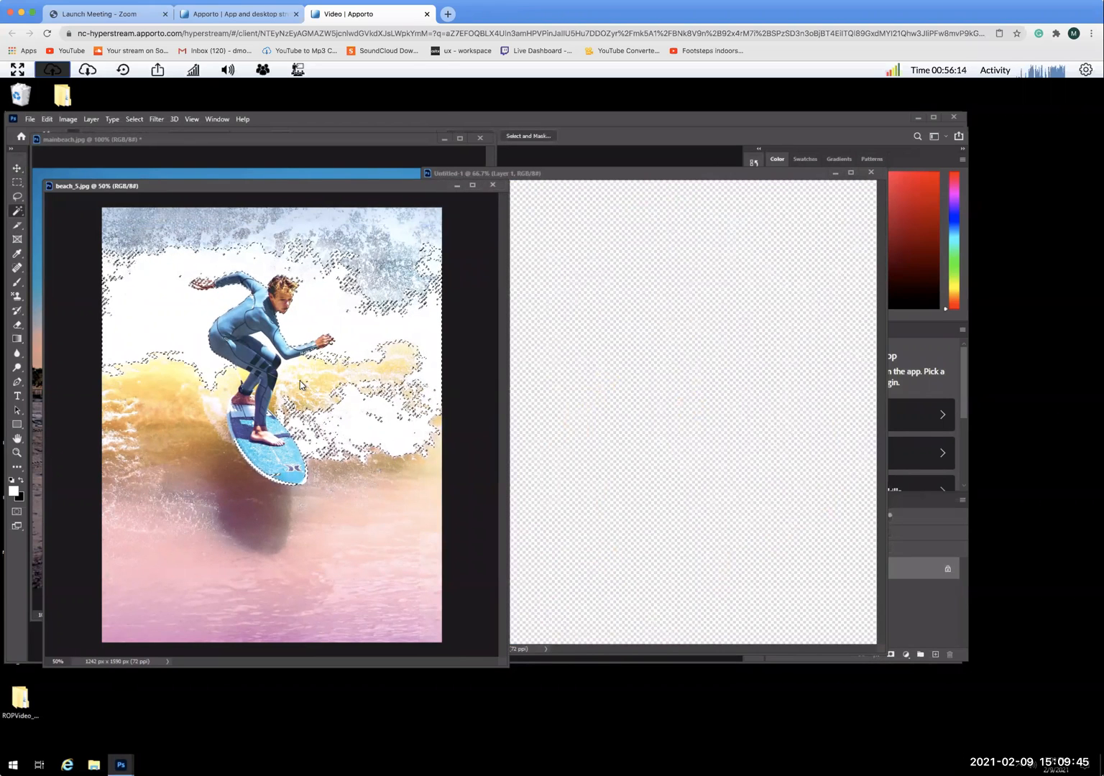
shift+click(203, 407)
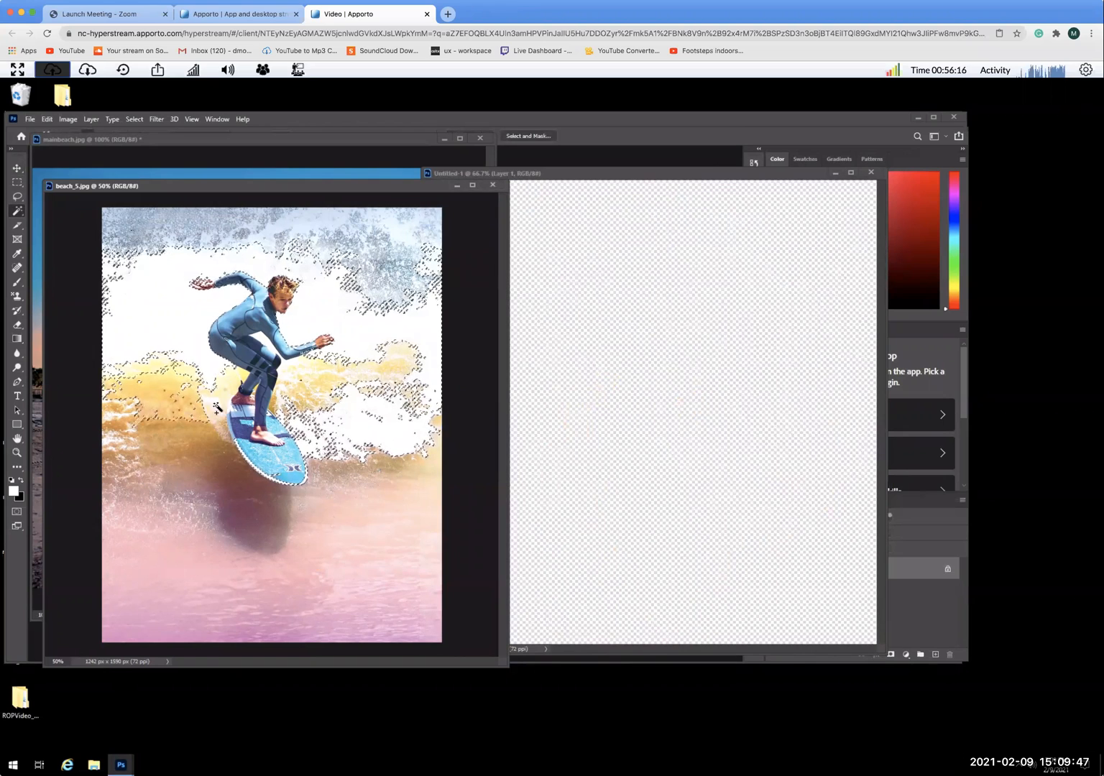
shift+click(223, 451)
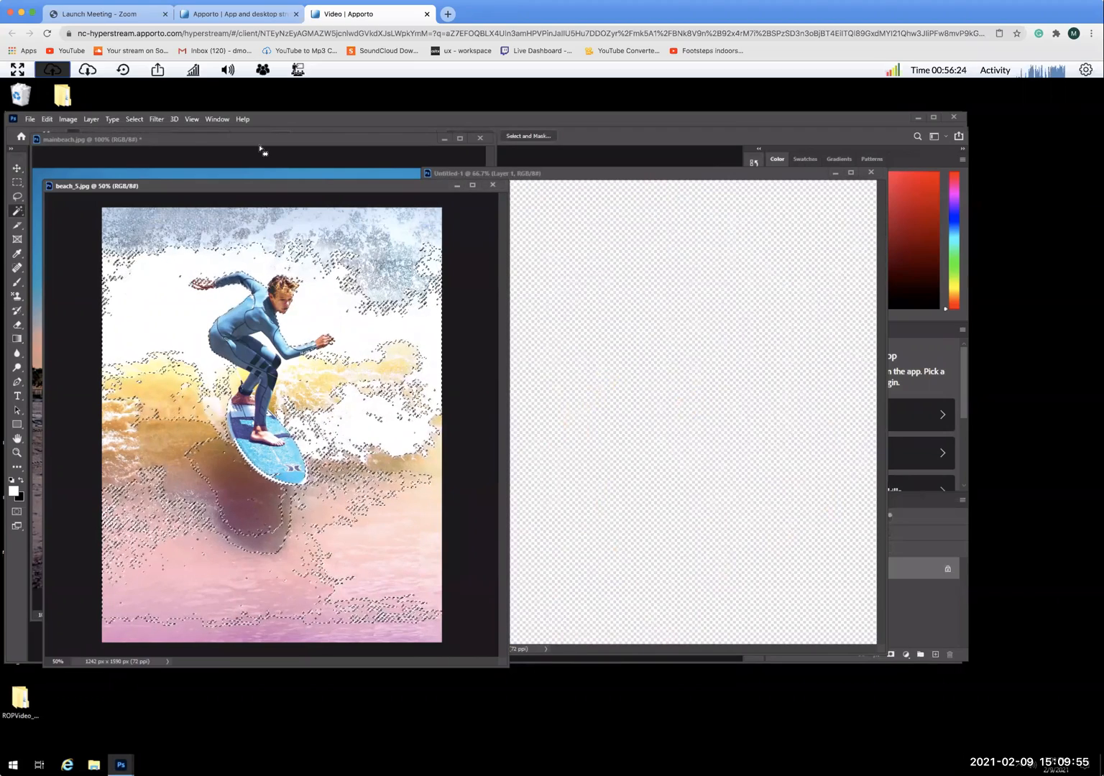
click(131, 120)
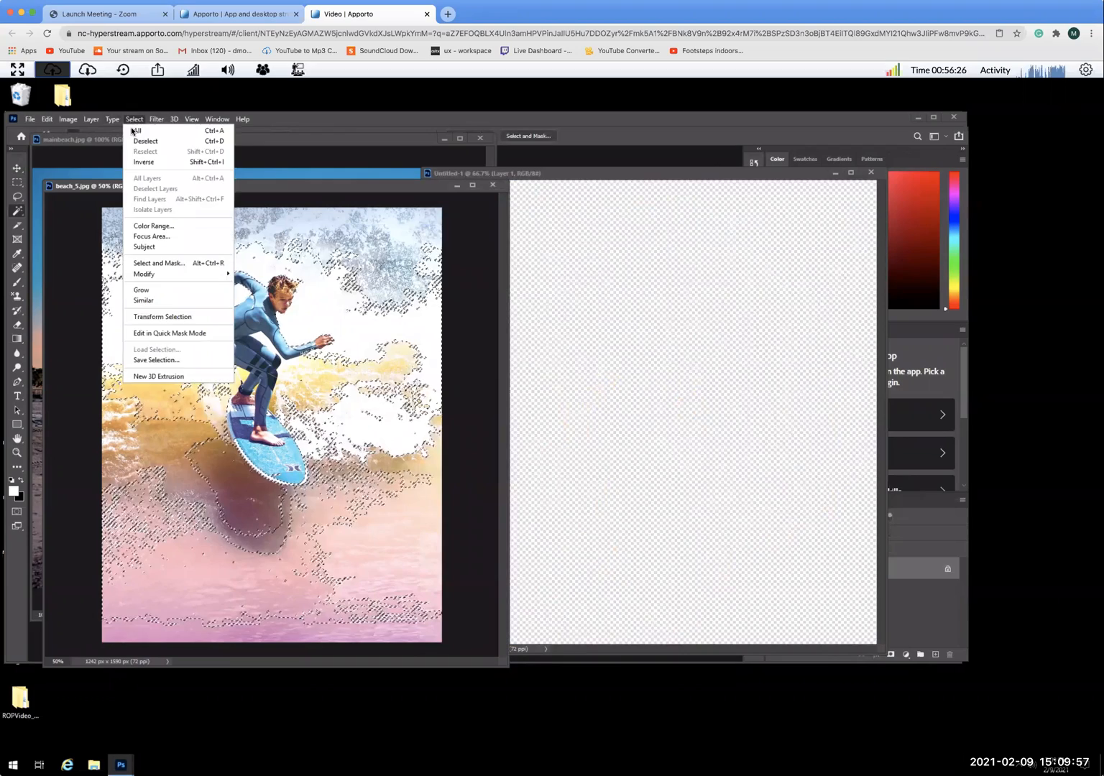
click(135, 164)
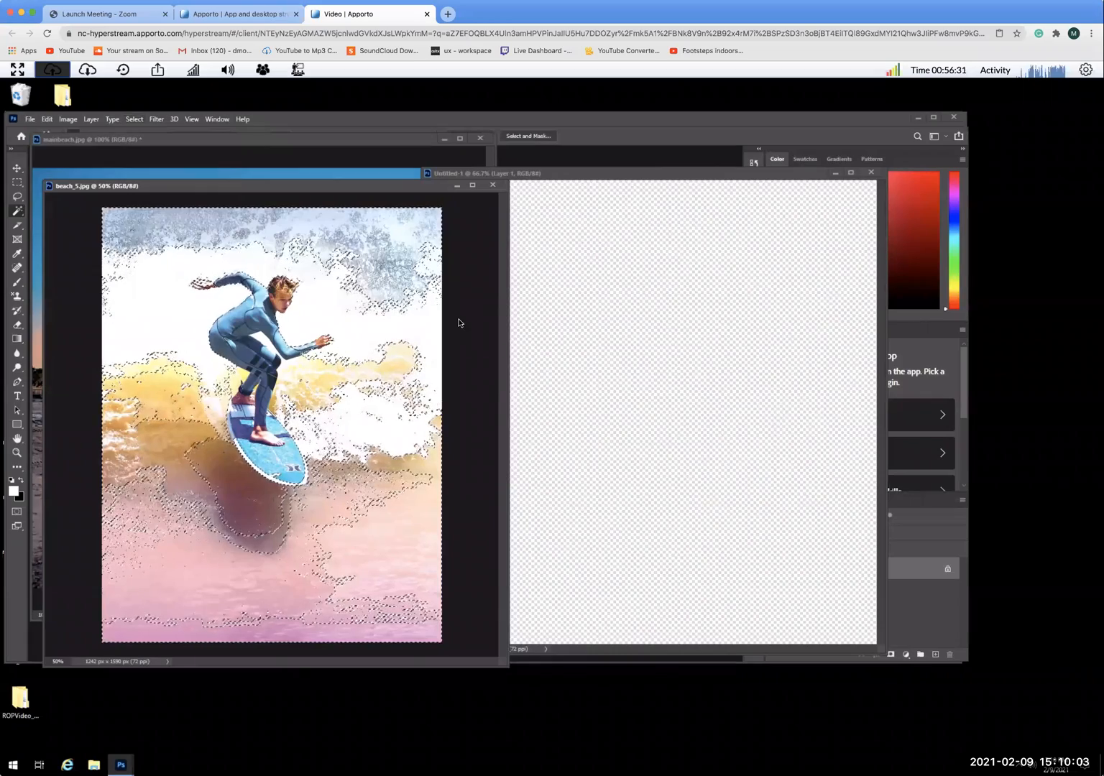
Step: Copy the selected area of beach_5.jpg and paste it both there and into Untitled-1
key(ctrl+c)
key(ctrl+v)
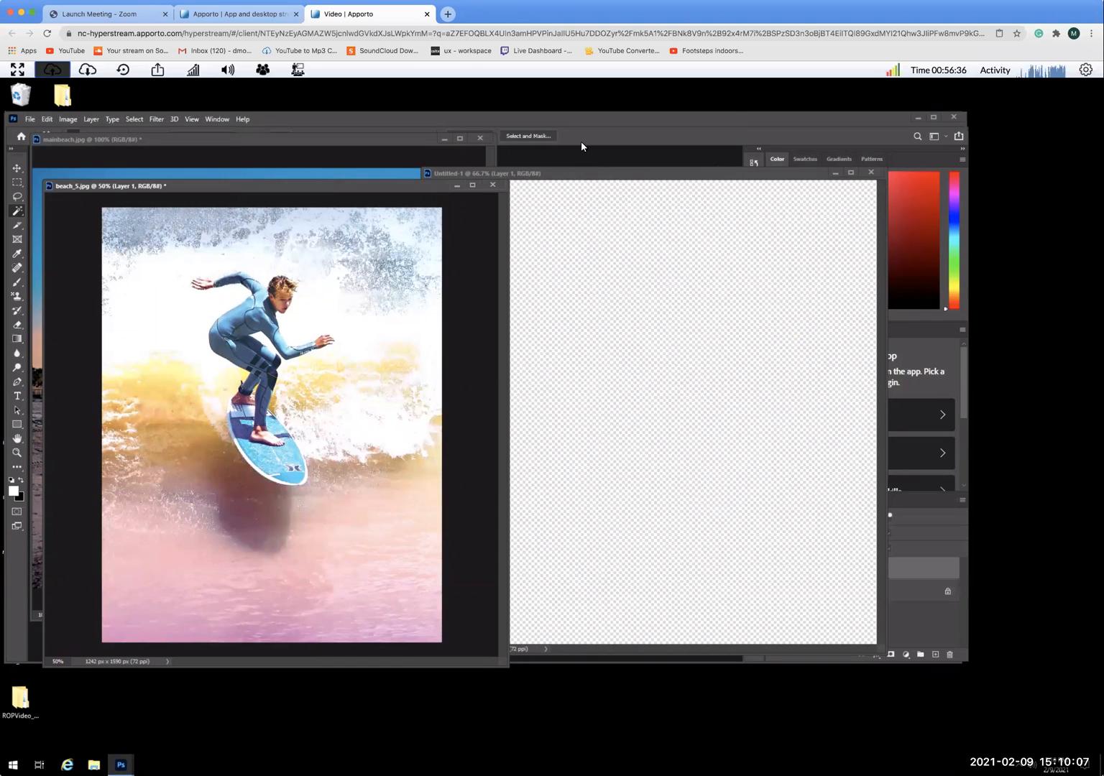
click(607, 202)
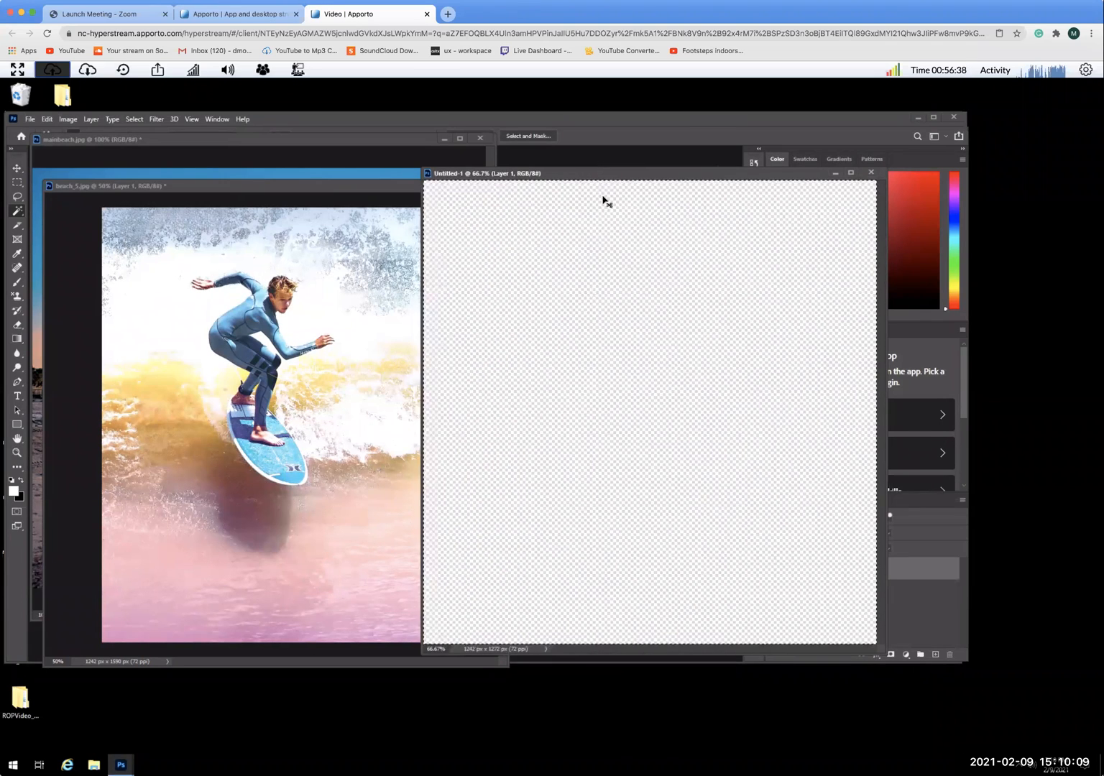
key(ctrl+v)
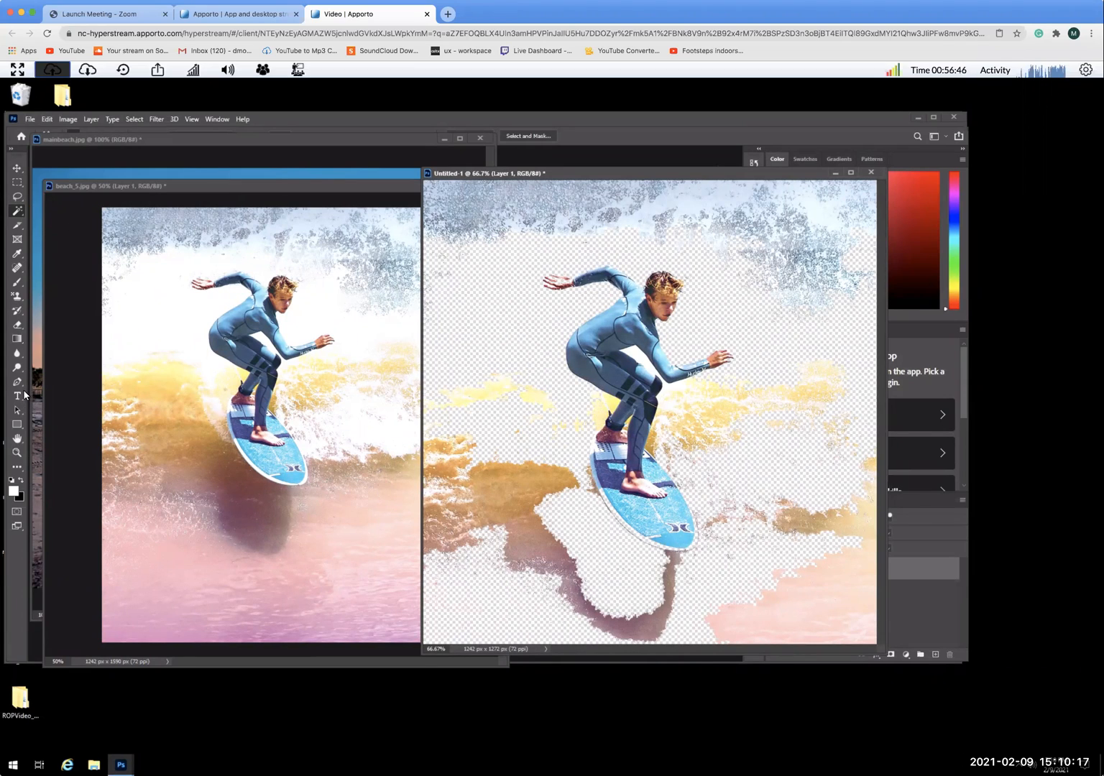
Step: Enlarge the Eraser brush to about 60 px and erase the wave remnants behind and above the surfer in Untitled-1
click(17, 325)
mouse_move(490, 220)
mouse_down()
mouse_move(463, 273)
mouse_move(453, 194)
mouse_move(433, 182)
mouse_up()
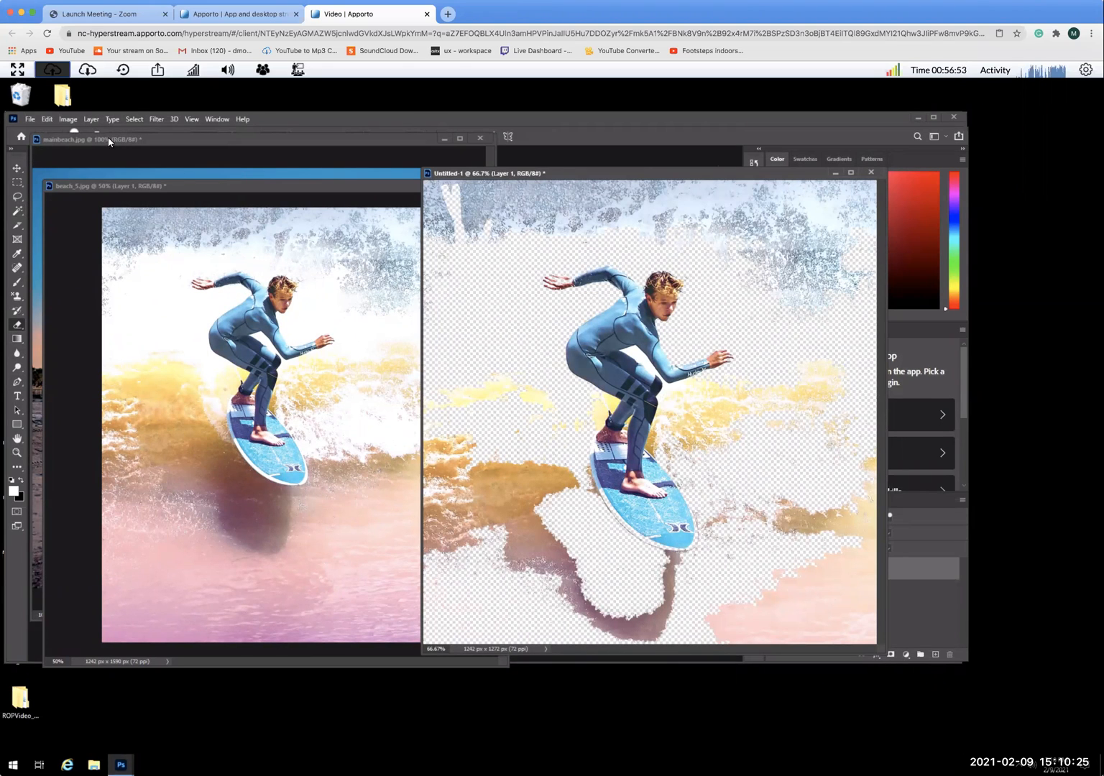
drag(132, 144, 120, 169)
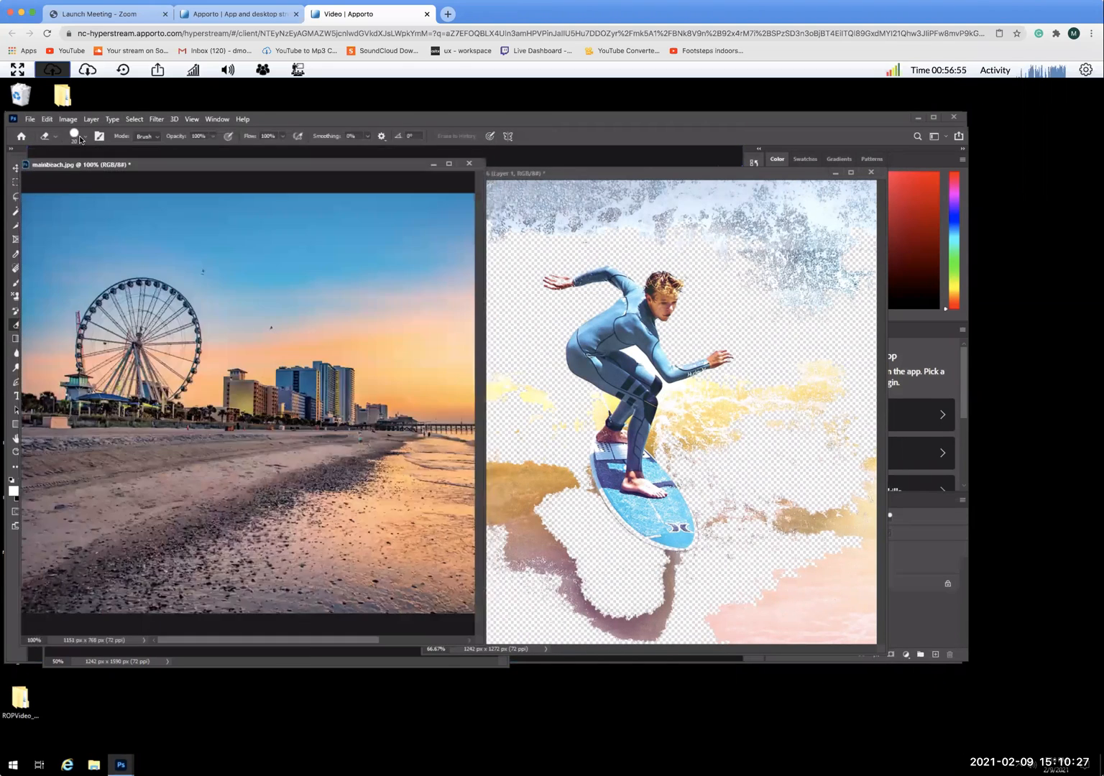
click(82, 139)
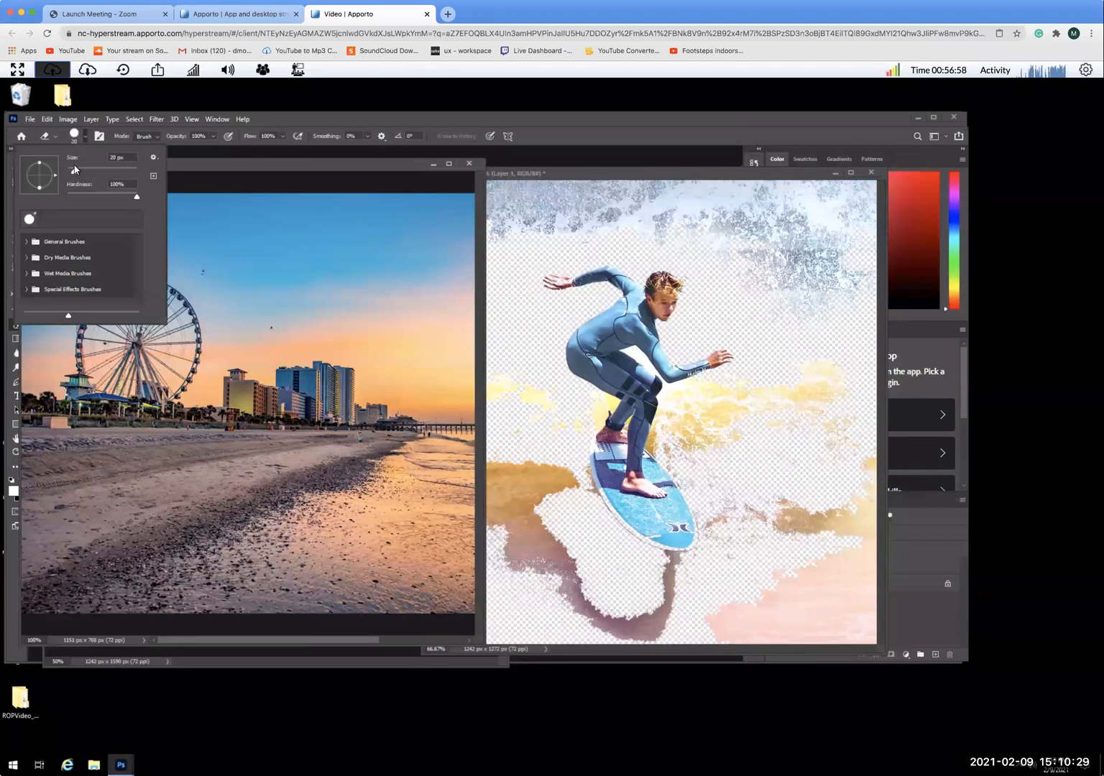
drag(73, 173, 90, 174)
click(580, 219)
mouse_move(577, 220)
mouse_down()
mouse_move(504, 220)
mouse_move(580, 230)
mouse_move(539, 235)
mouse_move(561, 236)
mouse_move(449, 238)
mouse_move(454, 226)
mouse_move(453, 238)
mouse_move(431, 176)
mouse_move(425, 319)
mouse_move(443, 257)
mouse_move(446, 297)
mouse_move(455, 235)
mouse_move(475, 402)
mouse_move(471, 360)
mouse_move(455, 500)
mouse_move(439, 404)
mouse_move(429, 507)
mouse_move(426, 491)
mouse_move(445, 606)
mouse_move(426, 584)
mouse_move(430, 641)
mouse_move(434, 563)
mouse_move(474, 454)
mouse_move(485, 569)
mouse_move(488, 463)
mouse_up()
mouse_move(469, 216)
mouse_down()
mouse_move(558, 208)
mouse_move(477, 214)
mouse_move(383, 196)
mouse_move(646, 177)
mouse_move(524, 198)
mouse_move(681, 191)
mouse_move(576, 197)
mouse_move(667, 203)
mouse_move(596, 210)
mouse_move(705, 215)
mouse_move(640, 230)
mouse_up()
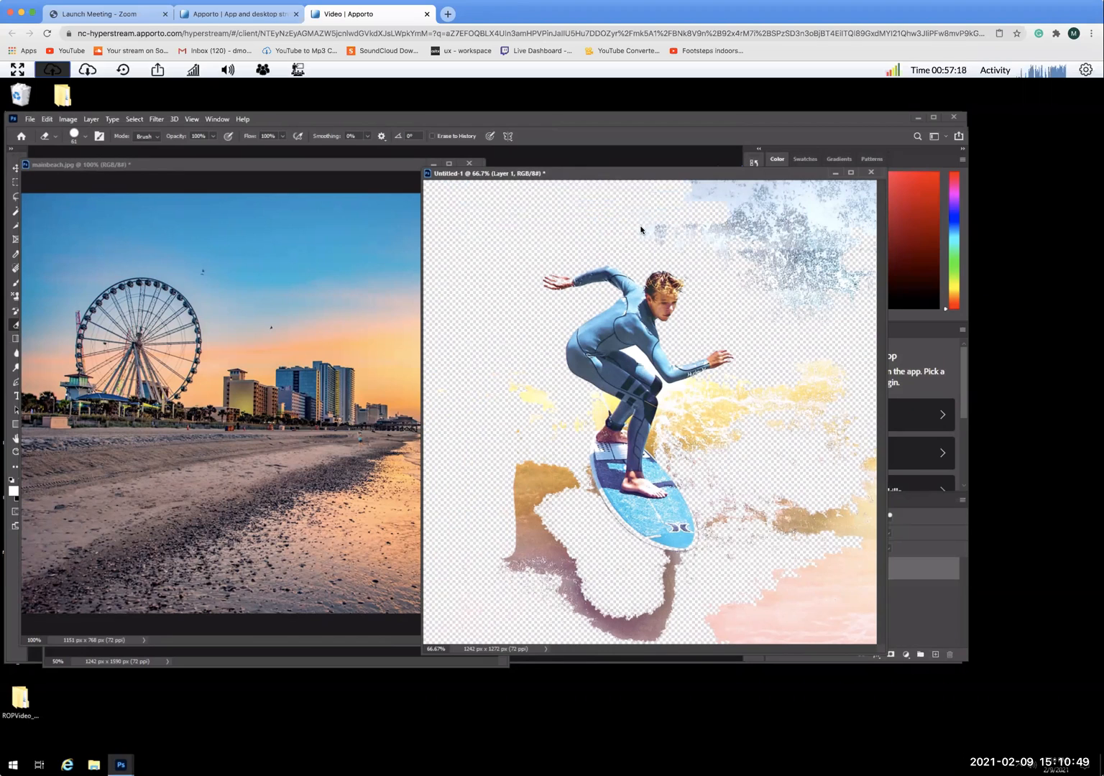
Step: Erase the speckled wave in the image's upper right corner and the water along its right edge
drag(766, 264, 832, 297)
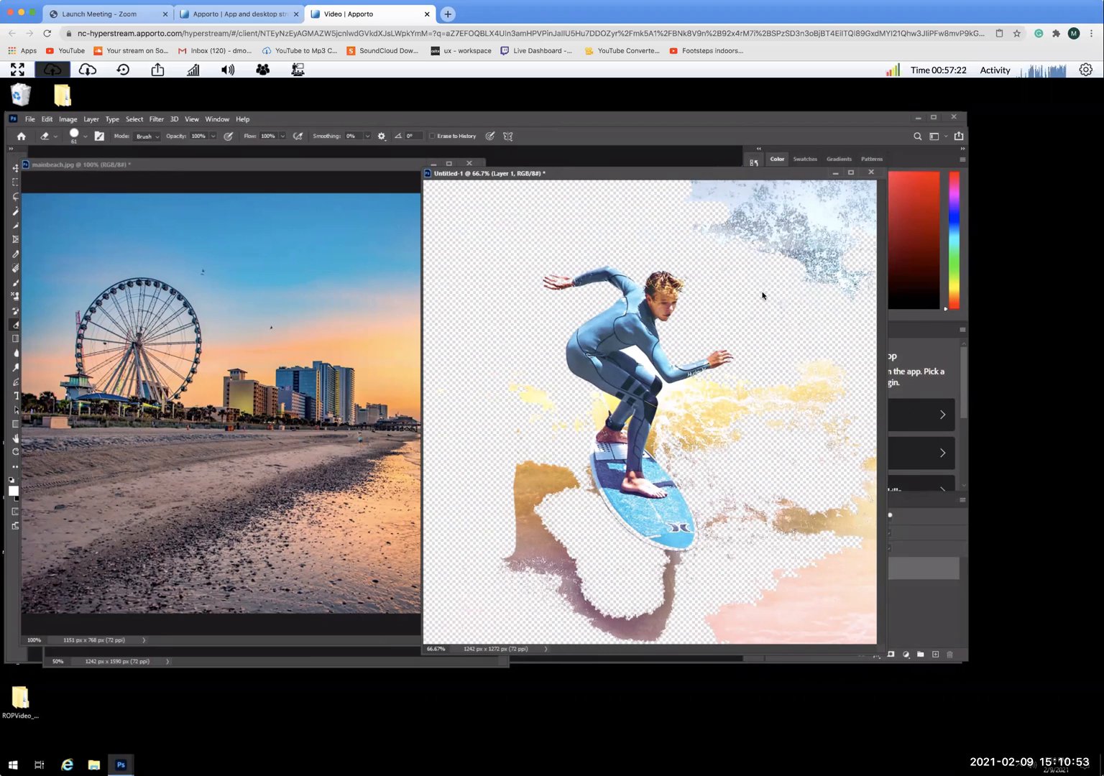
mouse_move(868, 210)
mouse_down()
mouse_move(871, 172)
mouse_move(870, 202)
mouse_move(859, 189)
mouse_move(710, 189)
mouse_move(792, 184)
mouse_move(728, 185)
mouse_up()
mouse_move(891, 200)
mouse_down()
mouse_move(772, 196)
mouse_move(709, 201)
mouse_move(819, 213)
mouse_move(695, 225)
mouse_up()
mouse_move(777, 232)
mouse_down()
mouse_move(857, 224)
mouse_move(754, 241)
mouse_move(854, 239)
mouse_move(743, 251)
mouse_move(837, 255)
mouse_move(812, 274)
mouse_up()
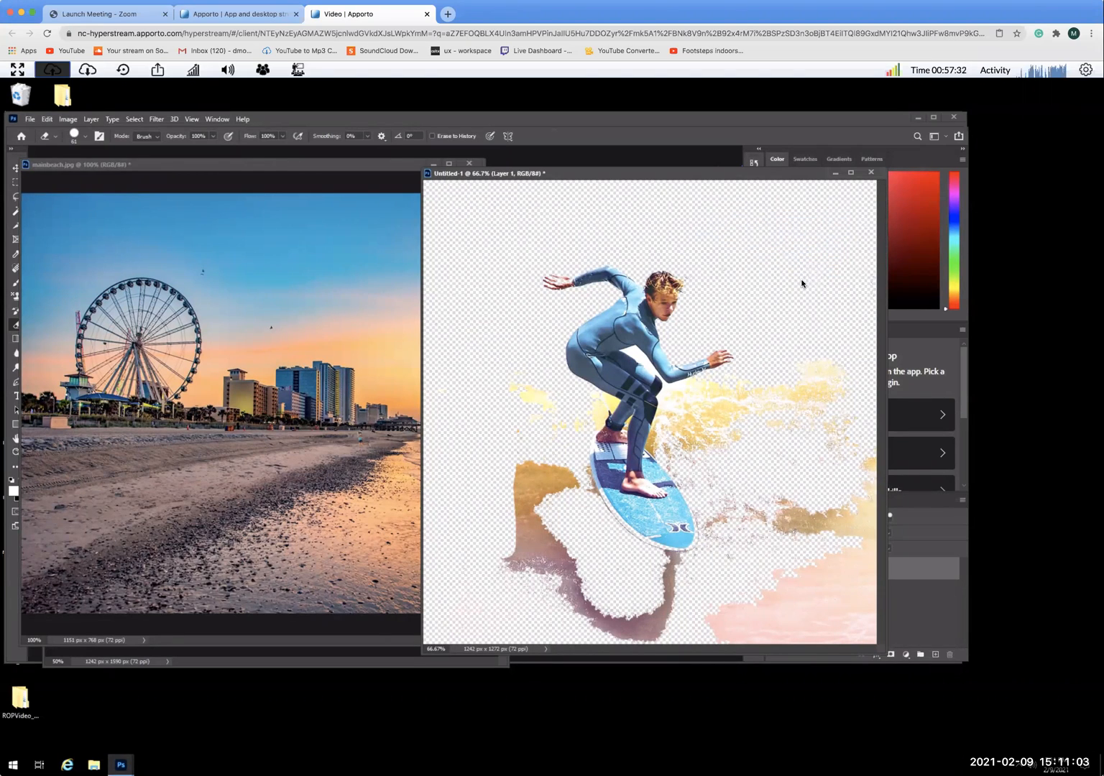
drag(861, 460, 863, 494)
mouse_move(860, 595)
mouse_down()
mouse_move(863, 556)
mouse_move(867, 641)
mouse_move(721, 641)
mouse_move(719, 606)
mouse_move(735, 600)
mouse_move(698, 616)
mouse_move(727, 633)
mouse_move(782, 565)
mouse_move(758, 624)
mouse_move(781, 576)
mouse_move(809, 570)
mouse_move(769, 633)
mouse_move(834, 557)
mouse_up()
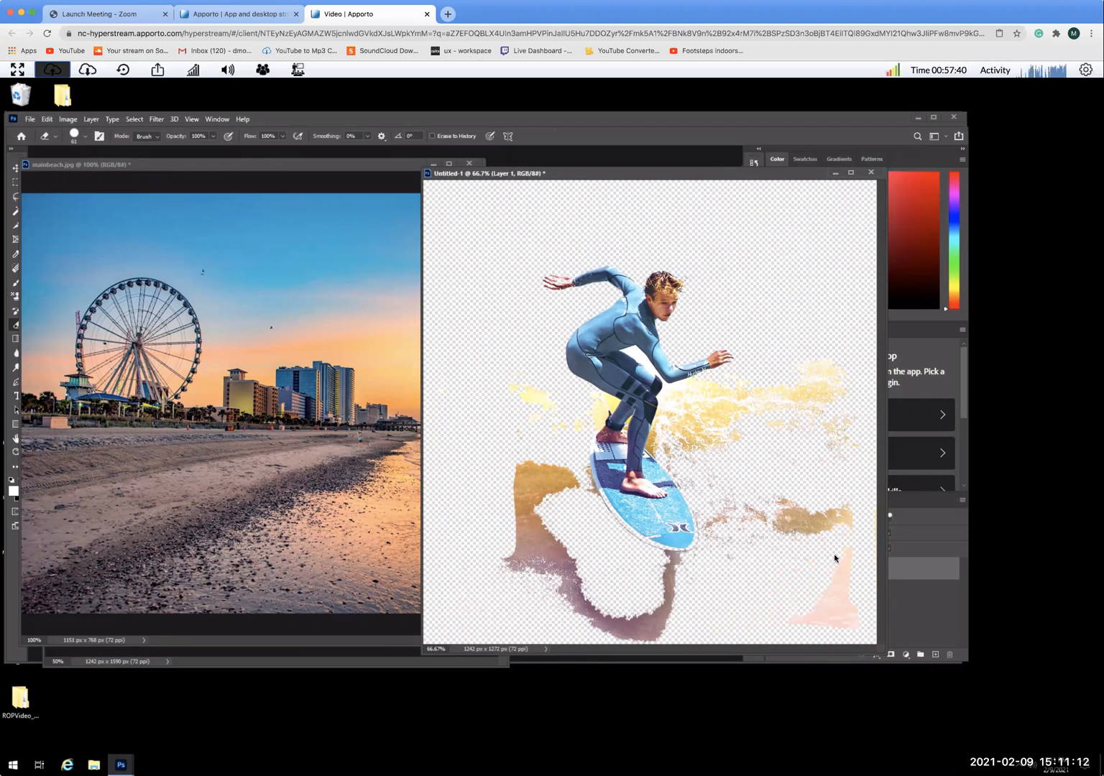
Step: Set the Eraser size to 100 px and erase the yellow wave and pink water in front of the surfer
click(86, 137)
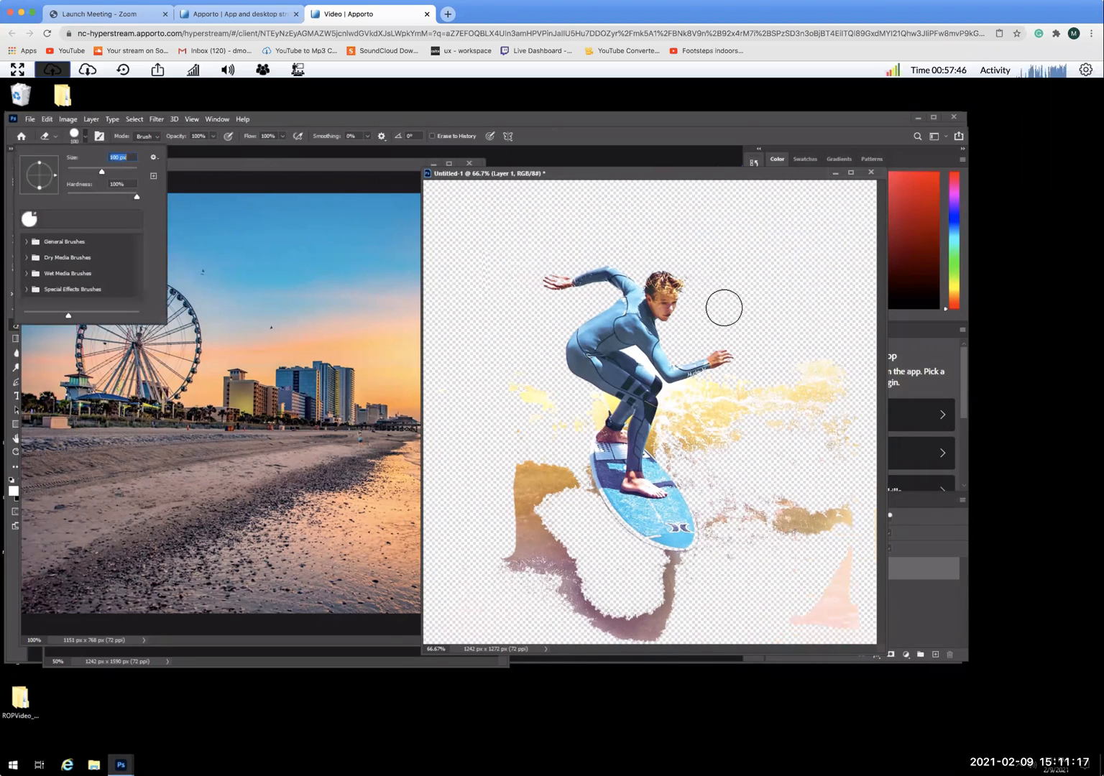
mouse_move(823, 356)
mouse_down()
mouse_move(843, 432)
mouse_move(852, 369)
mouse_move(867, 396)
mouse_move(838, 571)
mouse_up()
mouse_move(805, 450)
mouse_down()
mouse_move(802, 385)
mouse_move(794, 438)
mouse_move(789, 386)
mouse_move(758, 458)
mouse_move(752, 395)
mouse_move(733, 388)
mouse_move(691, 422)
mouse_move(733, 425)
mouse_move(719, 451)
mouse_up()
mouse_move(725, 507)
mouse_down()
mouse_move(758, 519)
mouse_move(779, 504)
mouse_up()
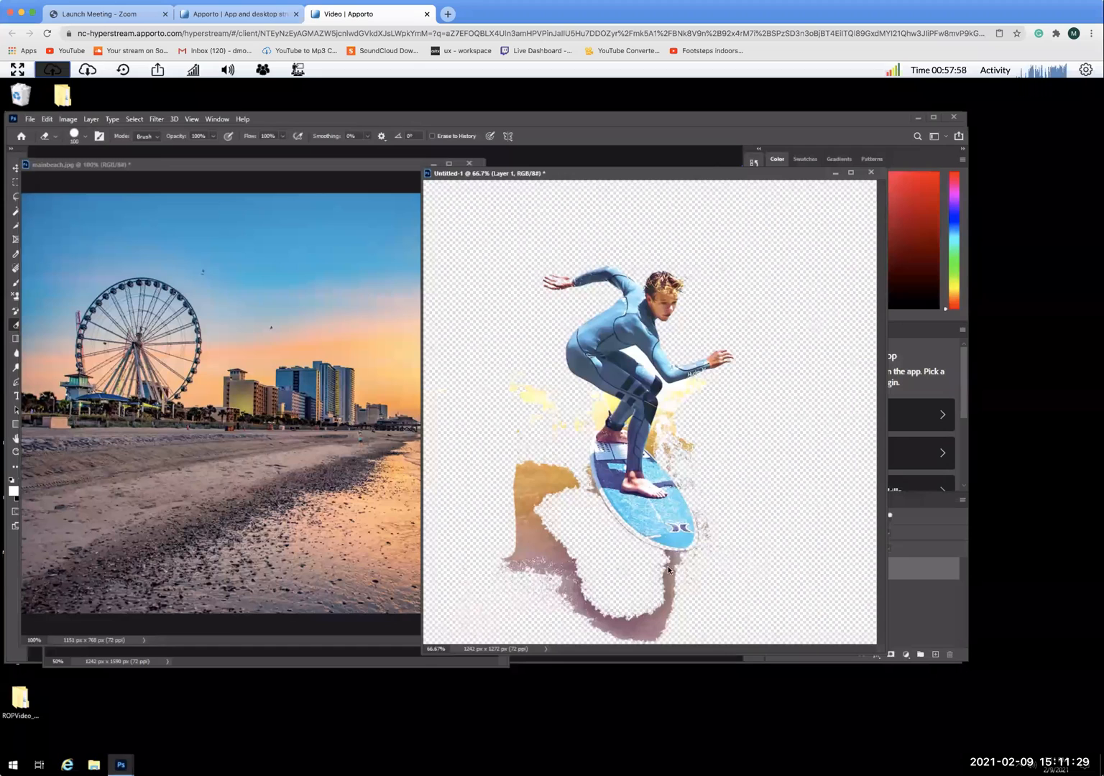
Step: Erase the yellow and brown water behind the surfer and the shadow beneath the surfboard
drag(511, 394, 510, 486)
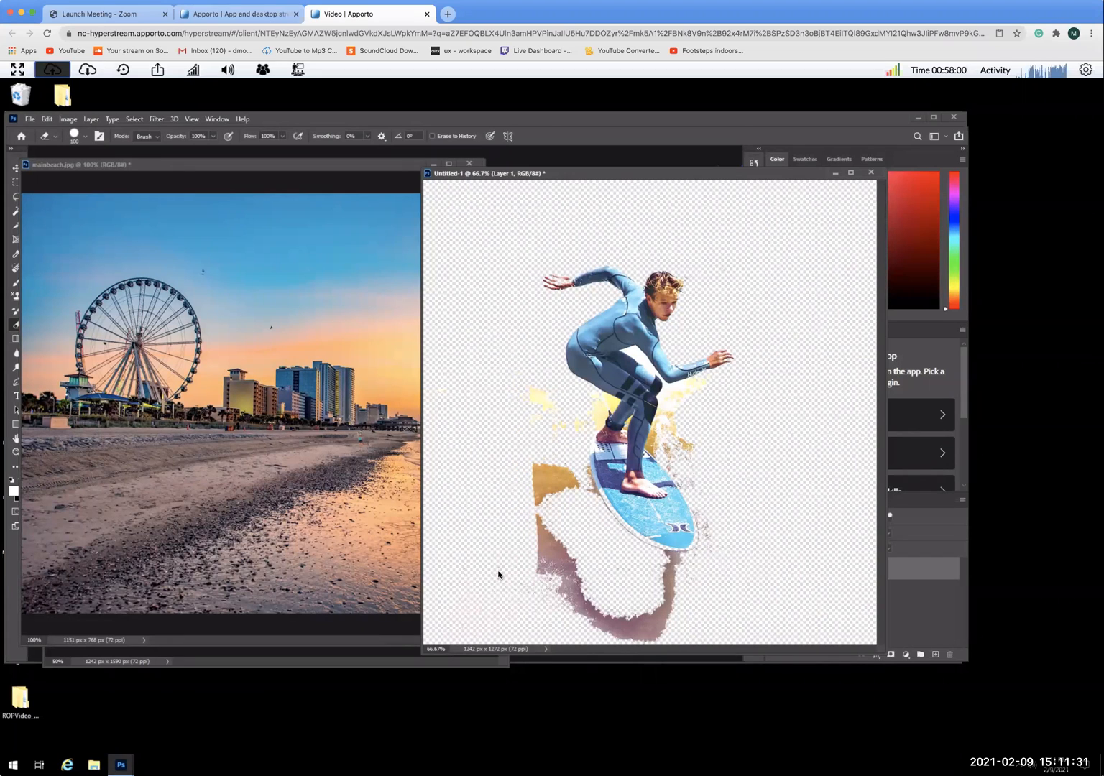
mouse_move(531, 386)
mouse_down()
mouse_move(538, 457)
mouse_move(541, 431)
mouse_move(557, 449)
mouse_move(562, 434)
mouse_move(572, 467)
mouse_move(578, 524)
mouse_move(550, 486)
mouse_move(549, 526)
mouse_move(542, 495)
mouse_move(560, 582)
mouse_move(569, 550)
mouse_move(577, 610)
mouse_move(585, 592)
mouse_move(619, 636)
mouse_up()
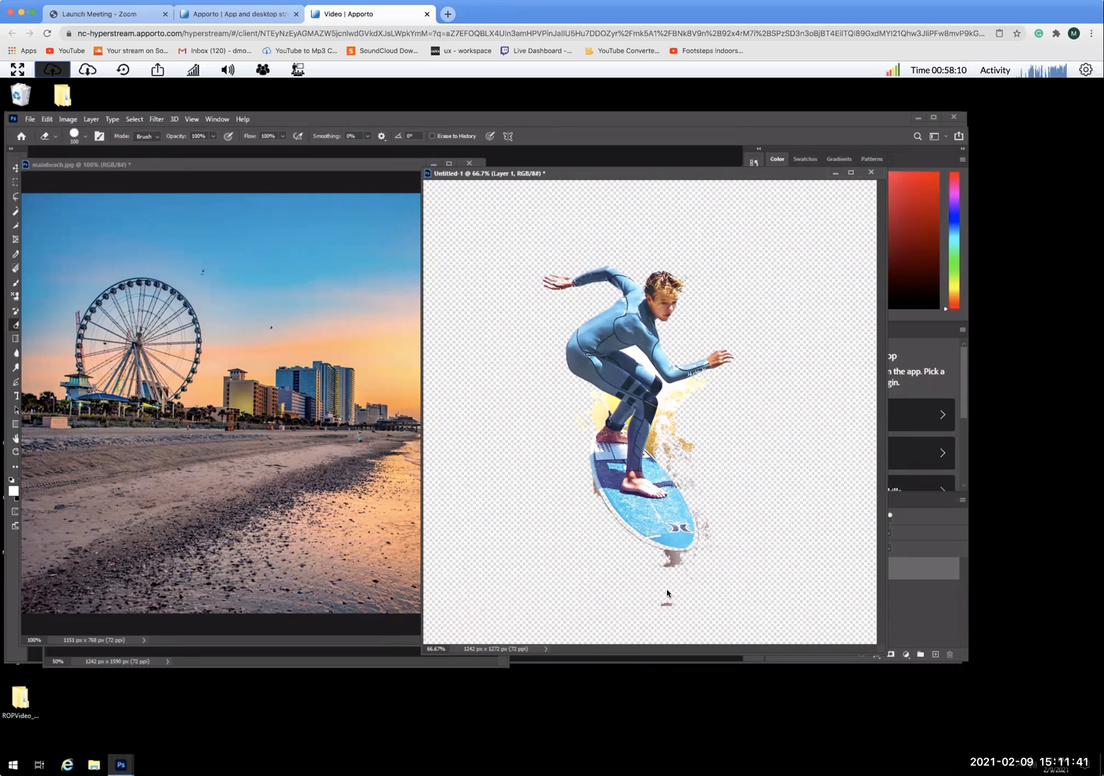
drag(676, 575, 683, 579)
Step: Reduce the Eraser to 45 px and erase the remaining splashes around the surfer's legs and the surfboard
click(86, 136)
drag(94, 169, 83, 172)
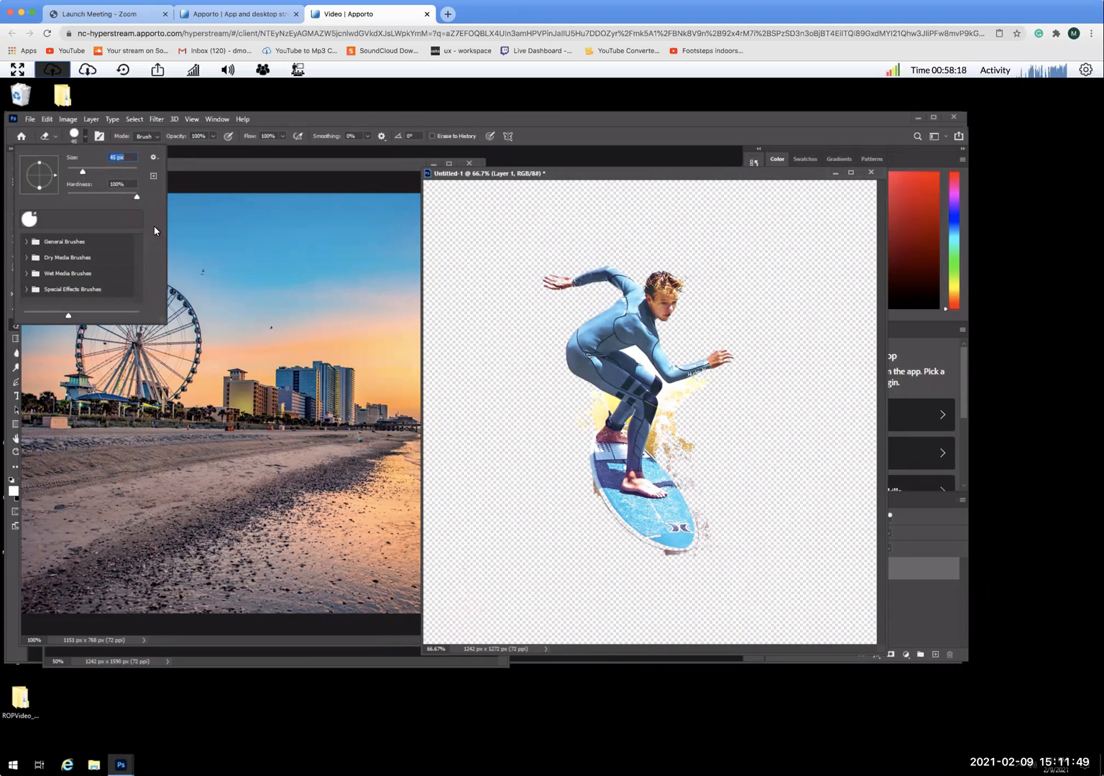
click(705, 386)
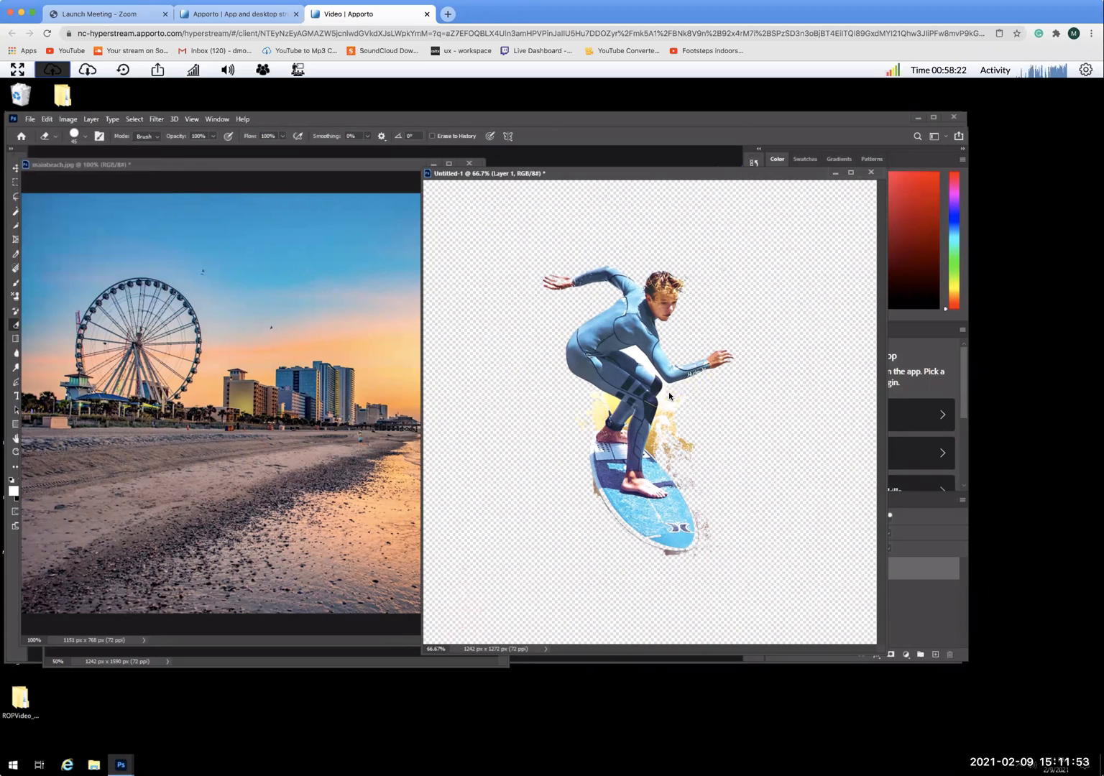
mouse_move(673, 413)
mouse_down()
mouse_move(691, 470)
mouse_move(688, 445)
mouse_up()
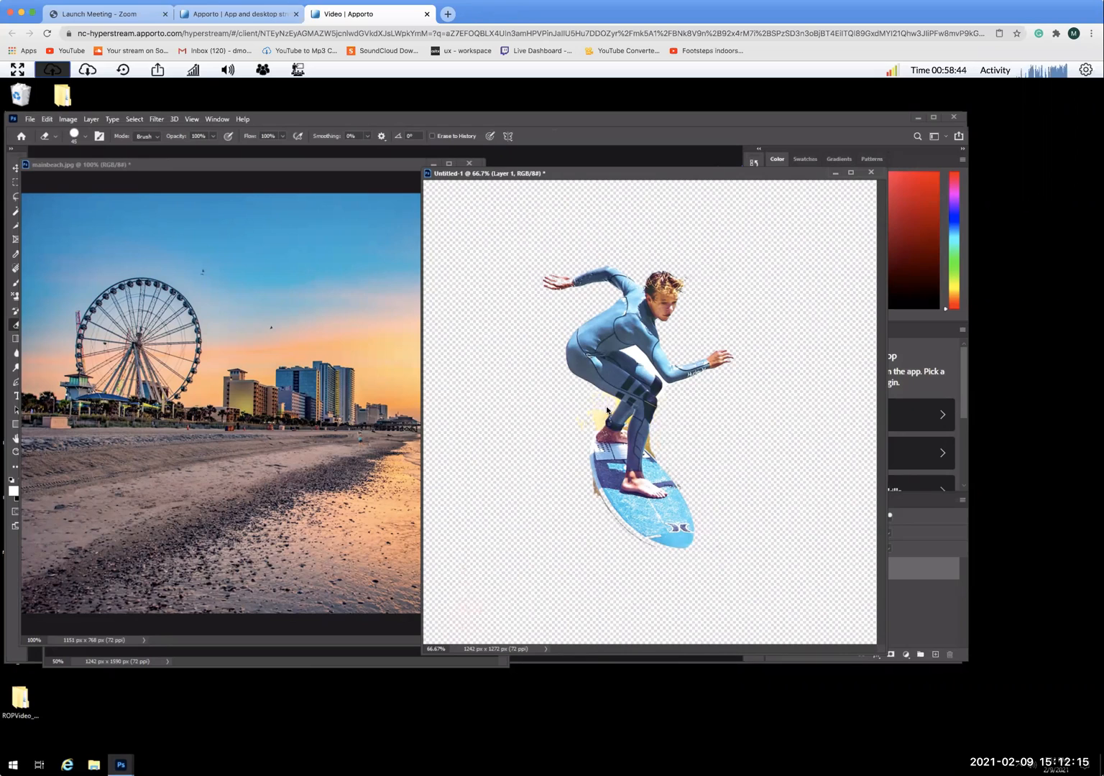
drag(602, 418, 579, 421)
Step: Reduce the Eraser to 18 px and erase the white remnant between the surfer's torso and thigh
click(87, 138)
drag(79, 172, 73, 172)
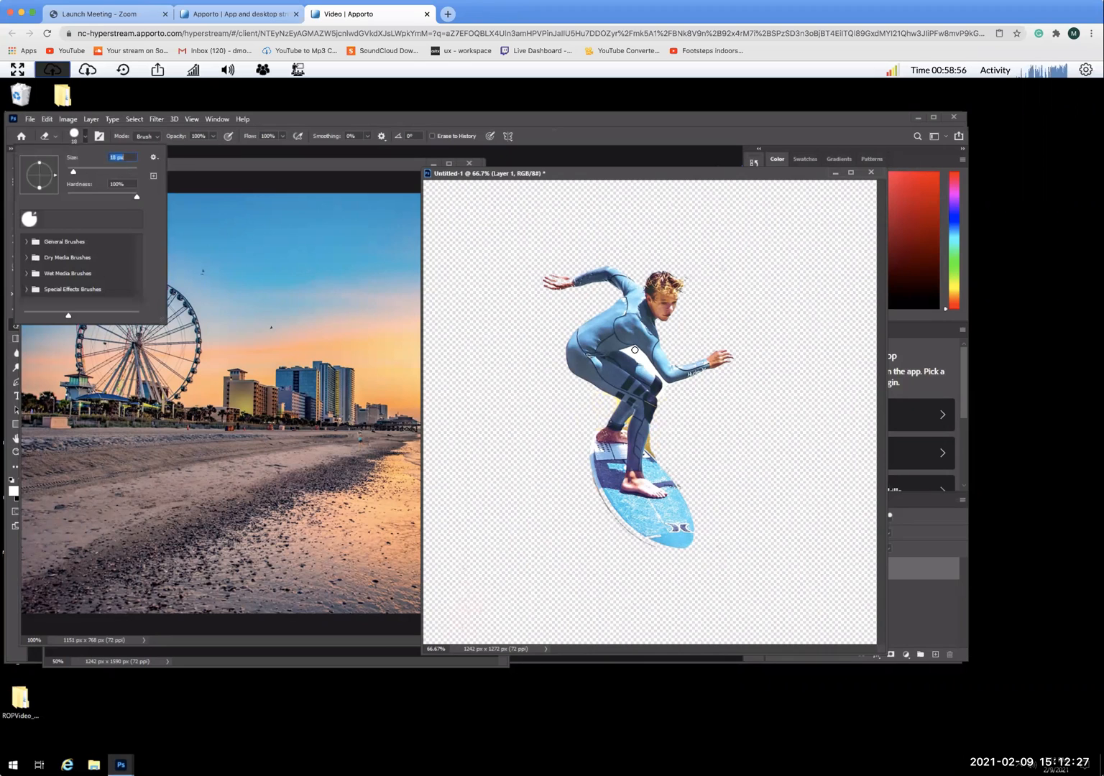
click(634, 350)
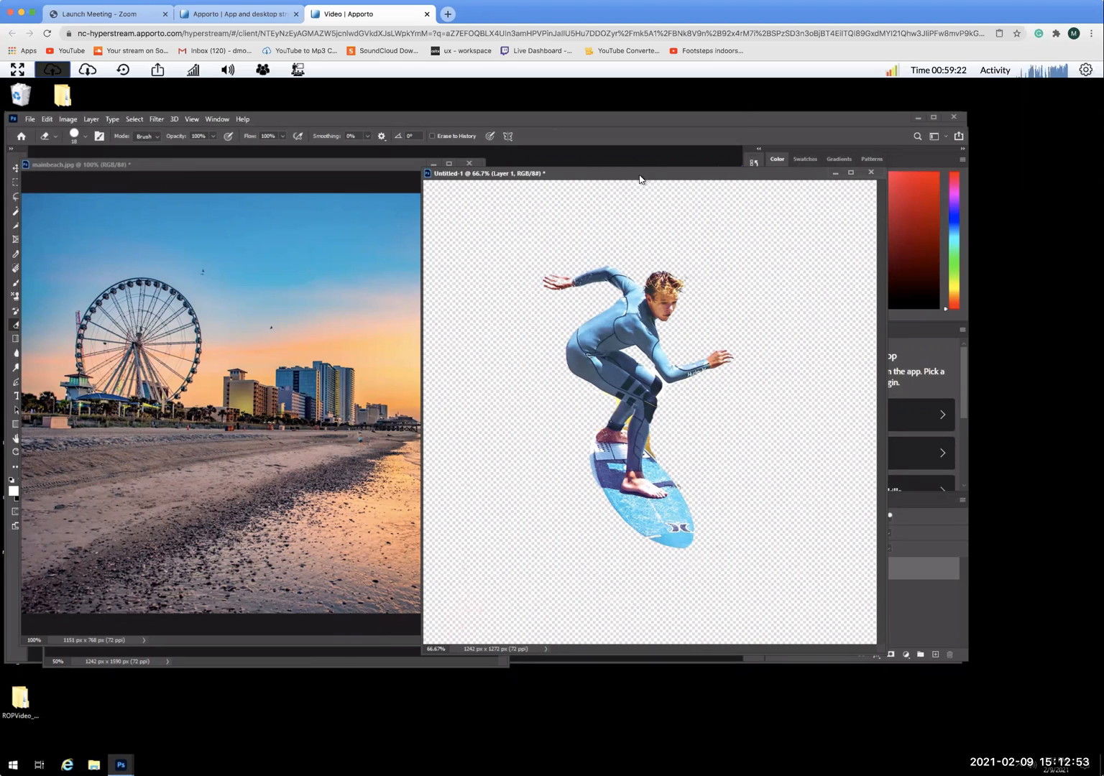
Step: Zoom Untitled-1 to 150%, reduce the Eraser to 14 px, and erase the yellow remnants between and beside the surfer's legs
drag(641, 177, 565, 164)
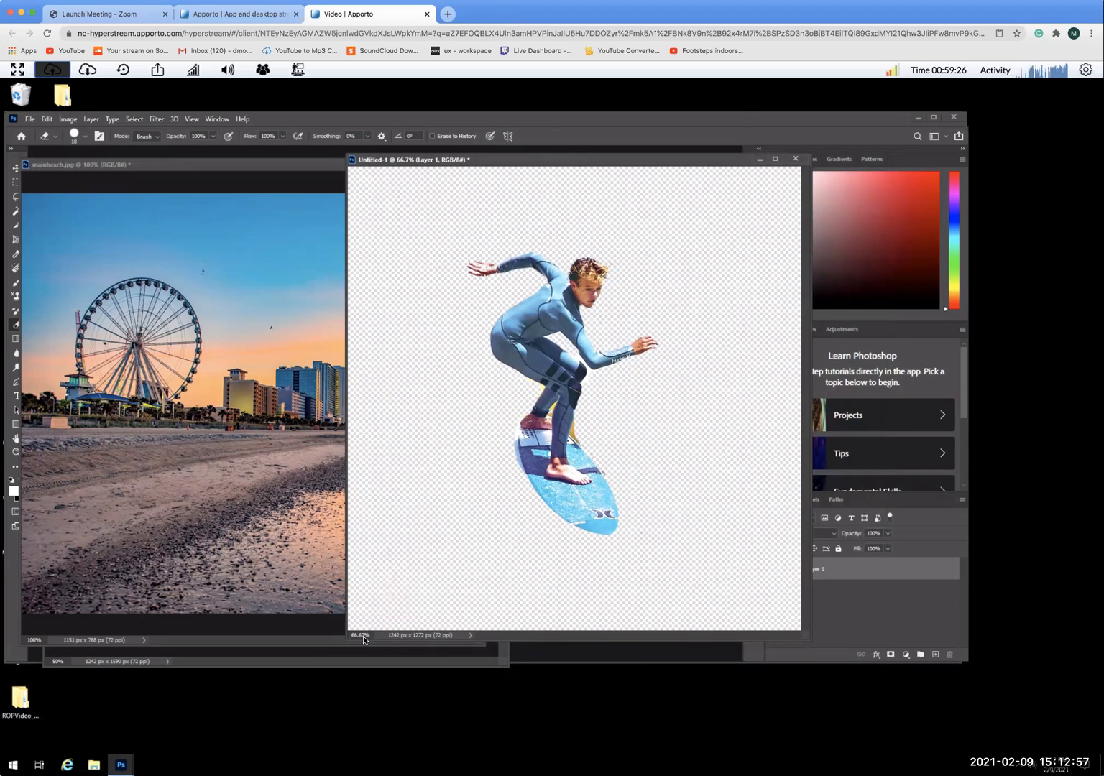
text(150)
key(Return)
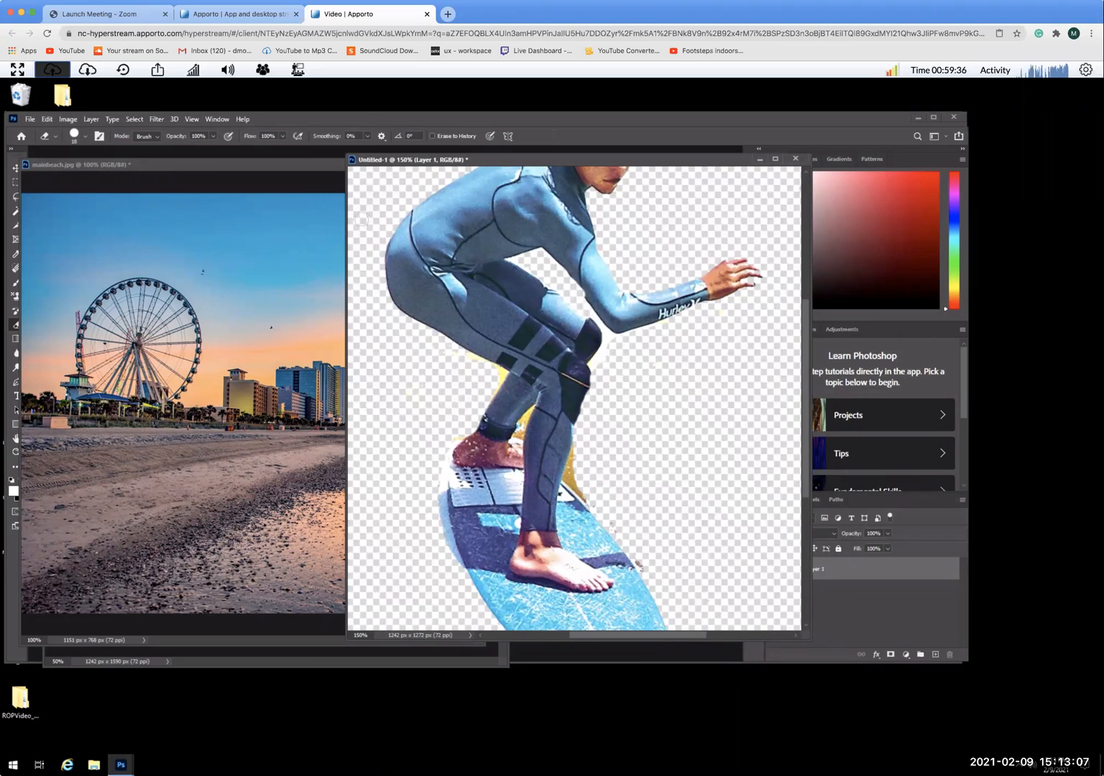
click(85, 135)
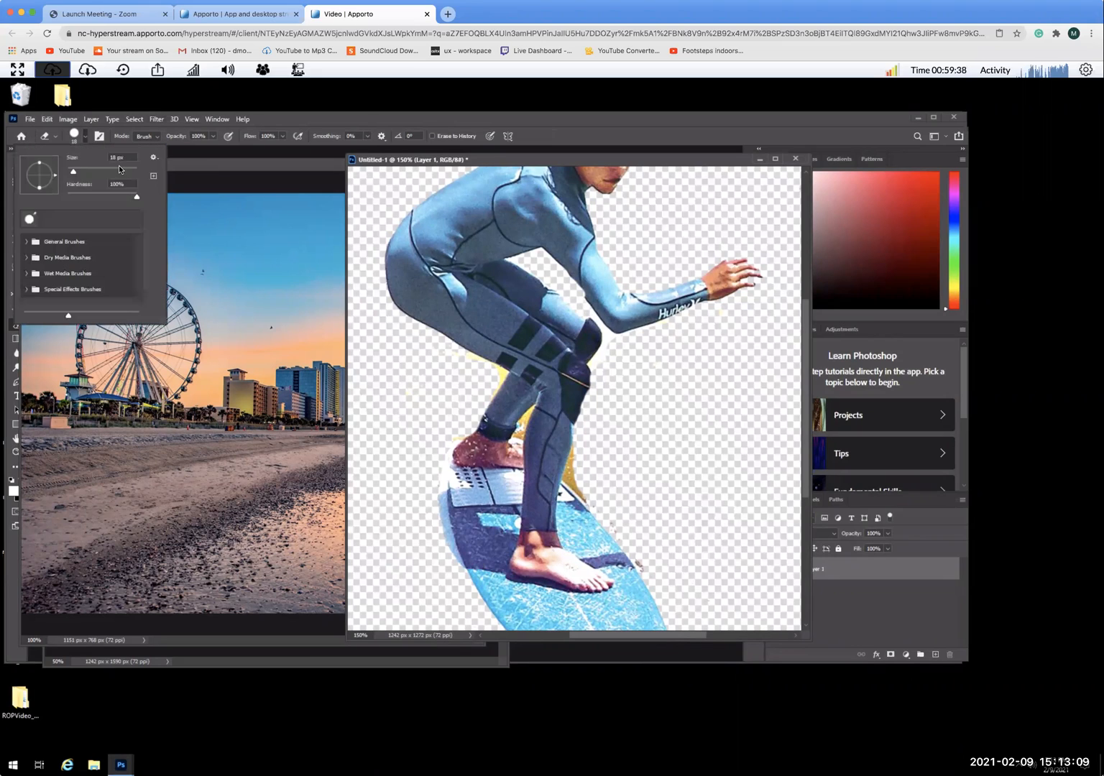
drag(72, 173, 71, 173)
key(Return)
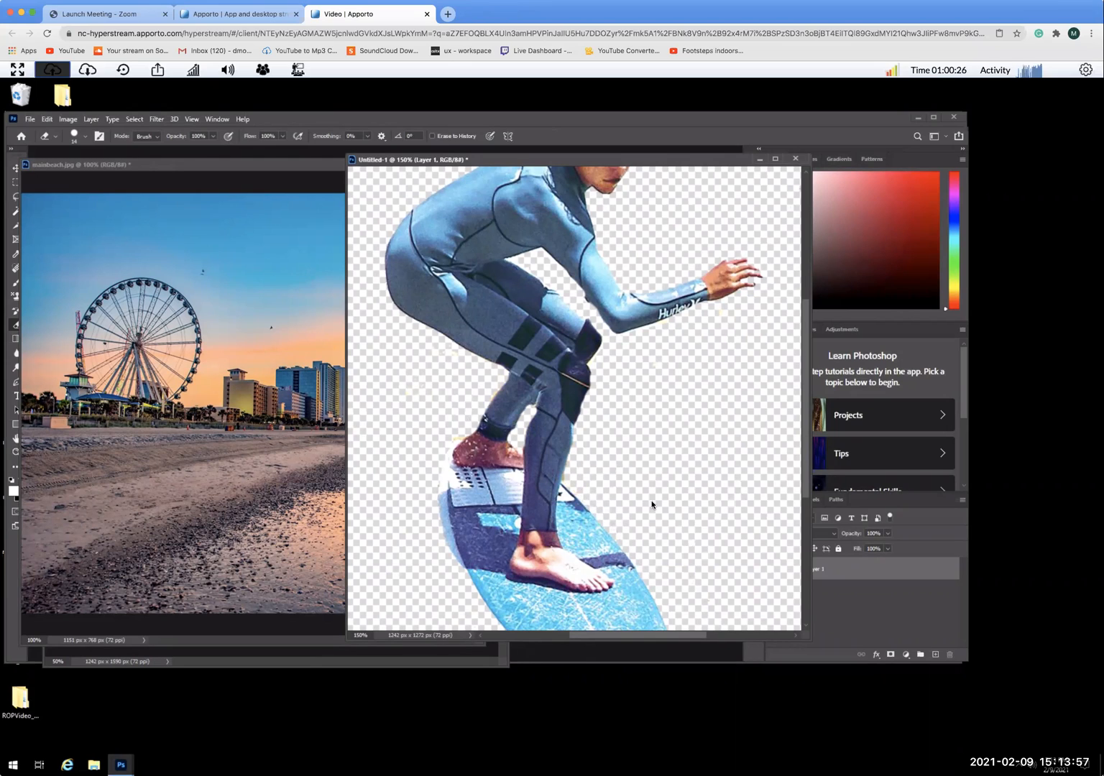
scroll(805, 503, down, 5)
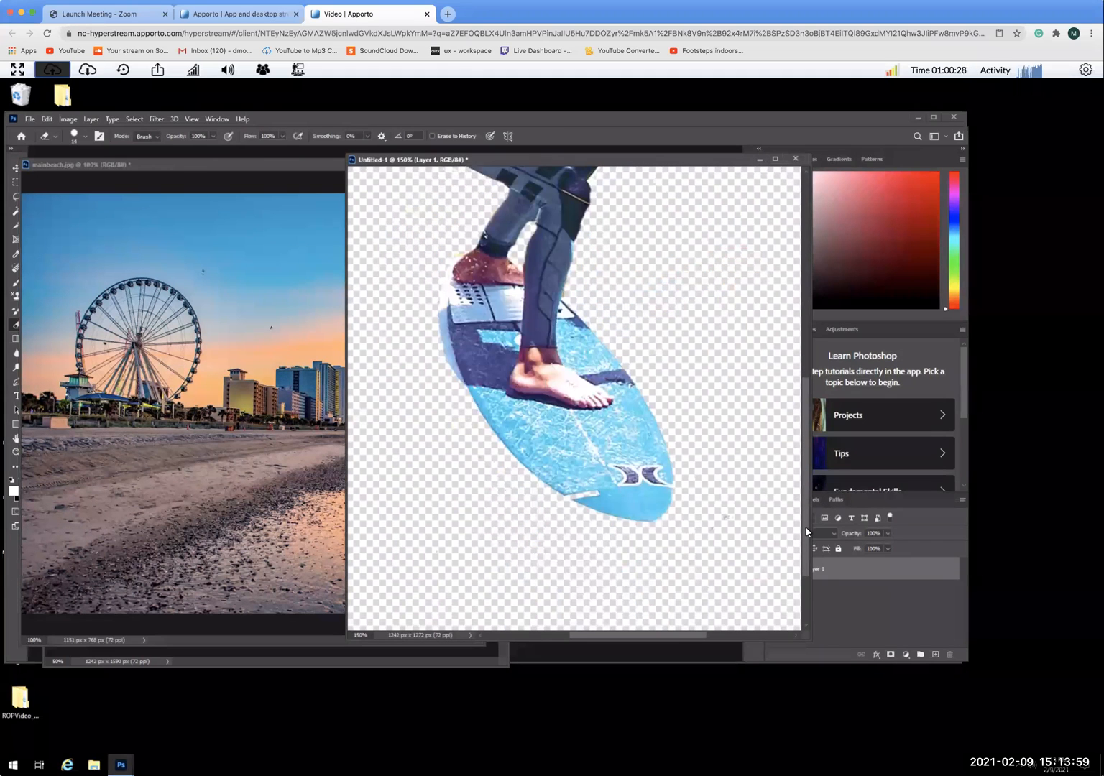
scroll(779, 261, up, 12)
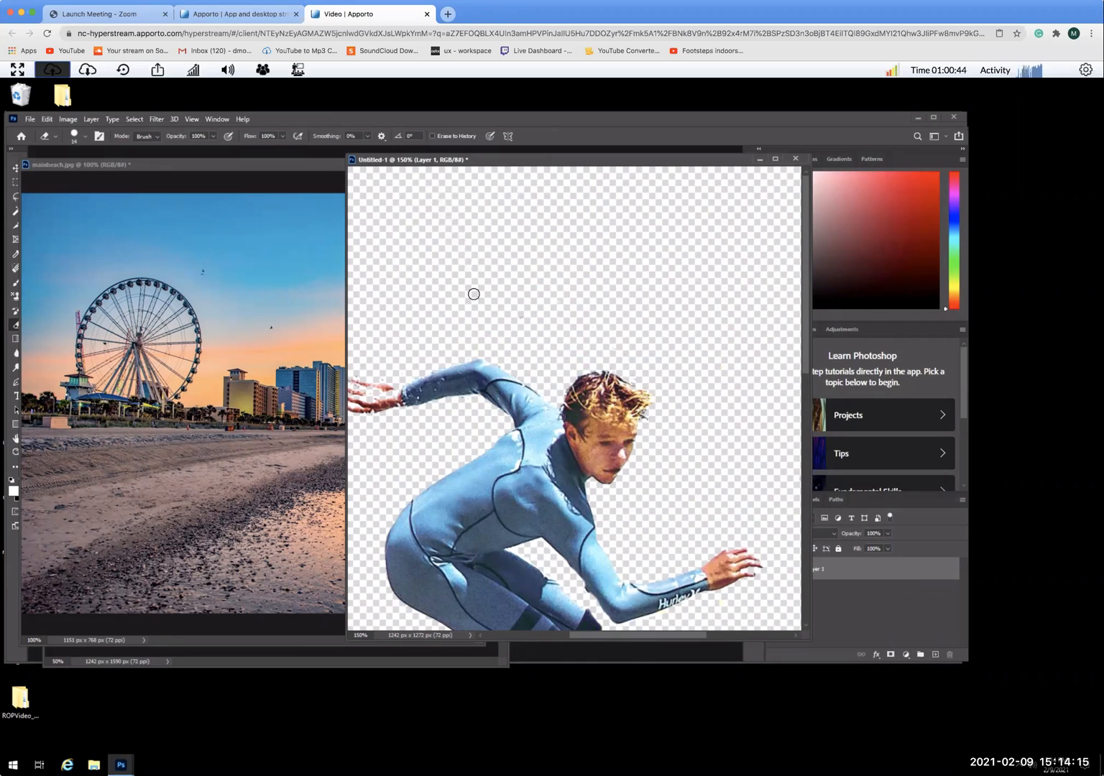
Step: Show Untitled-1 at 50%, select the transparent area around the surfer with the Magic Wand, and switch to the Move tool
drag(361, 636, 340, 634)
text(50)
key(Return)
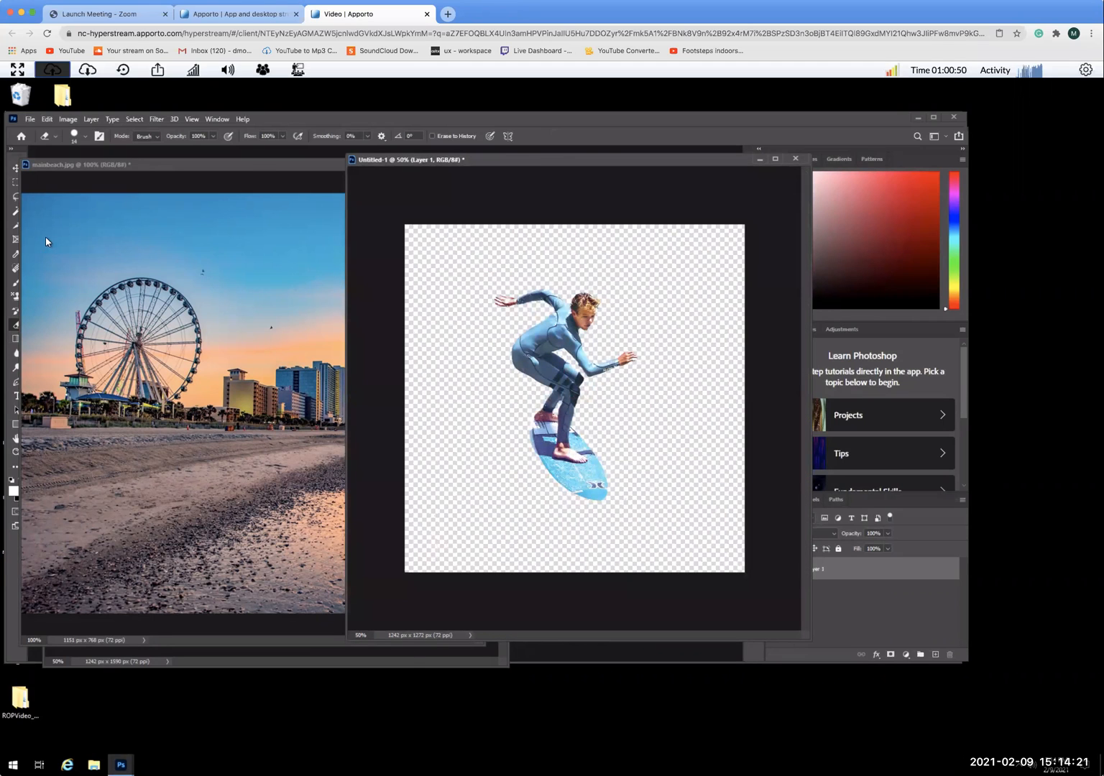
drag(85, 170, 115, 167)
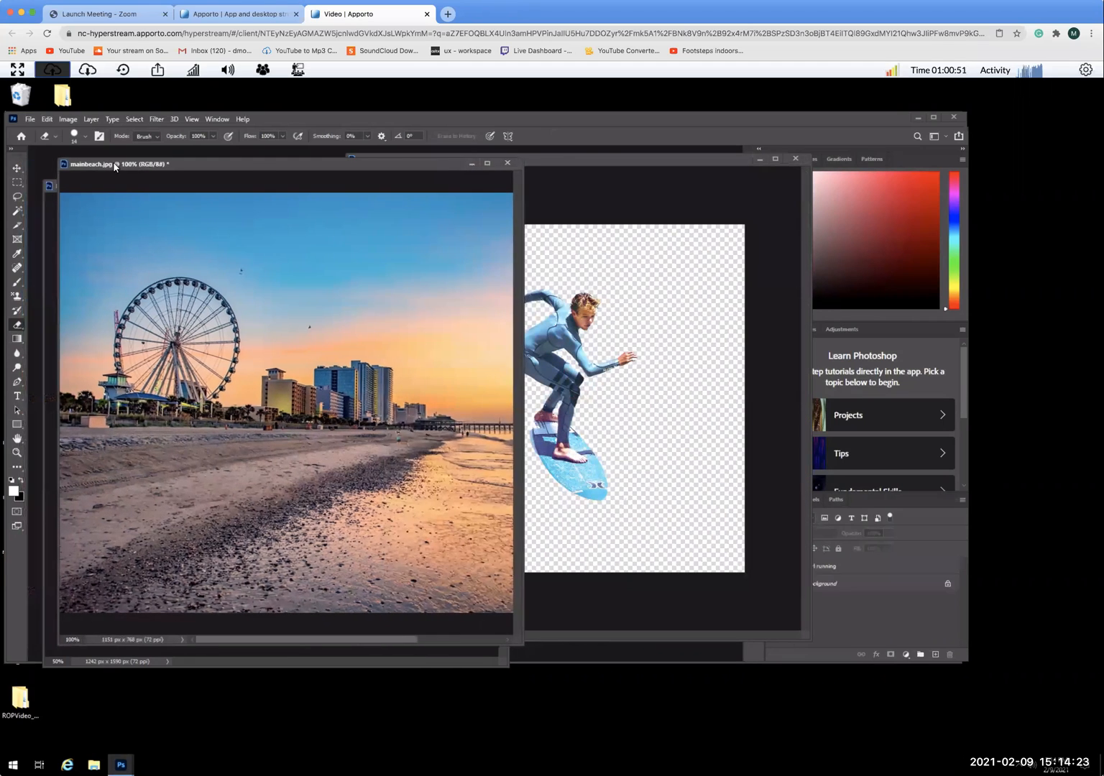
click(17, 210)
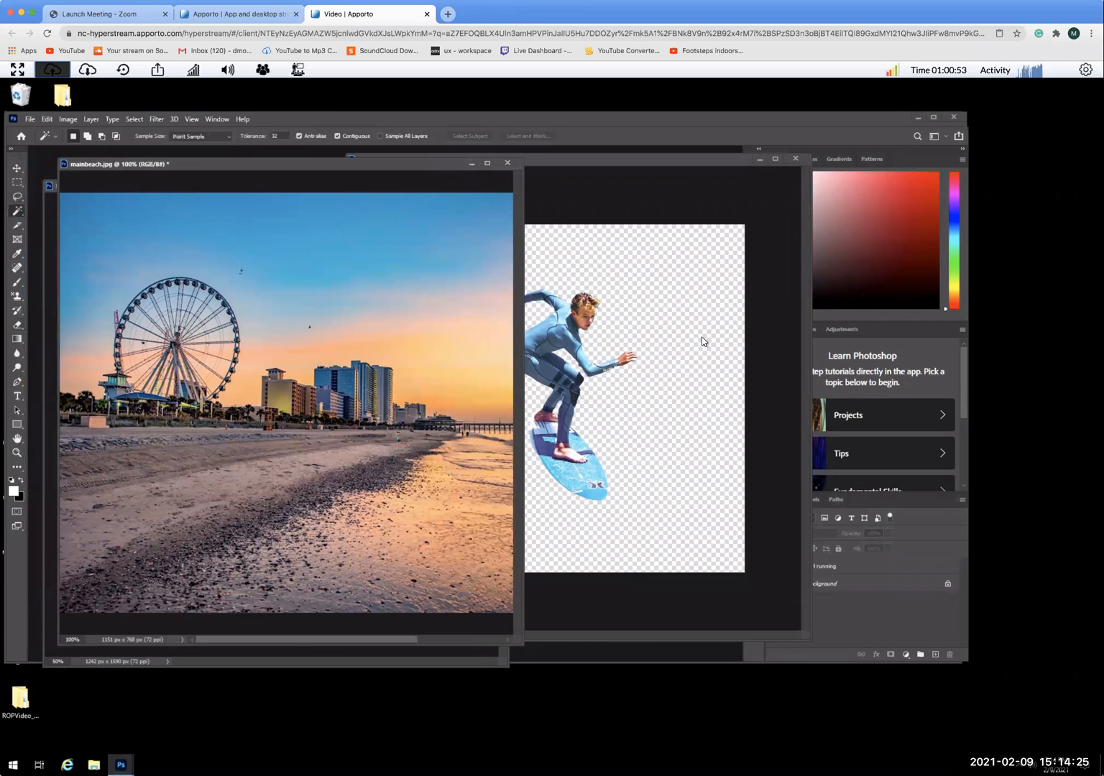
click(679, 303)
click(665, 304)
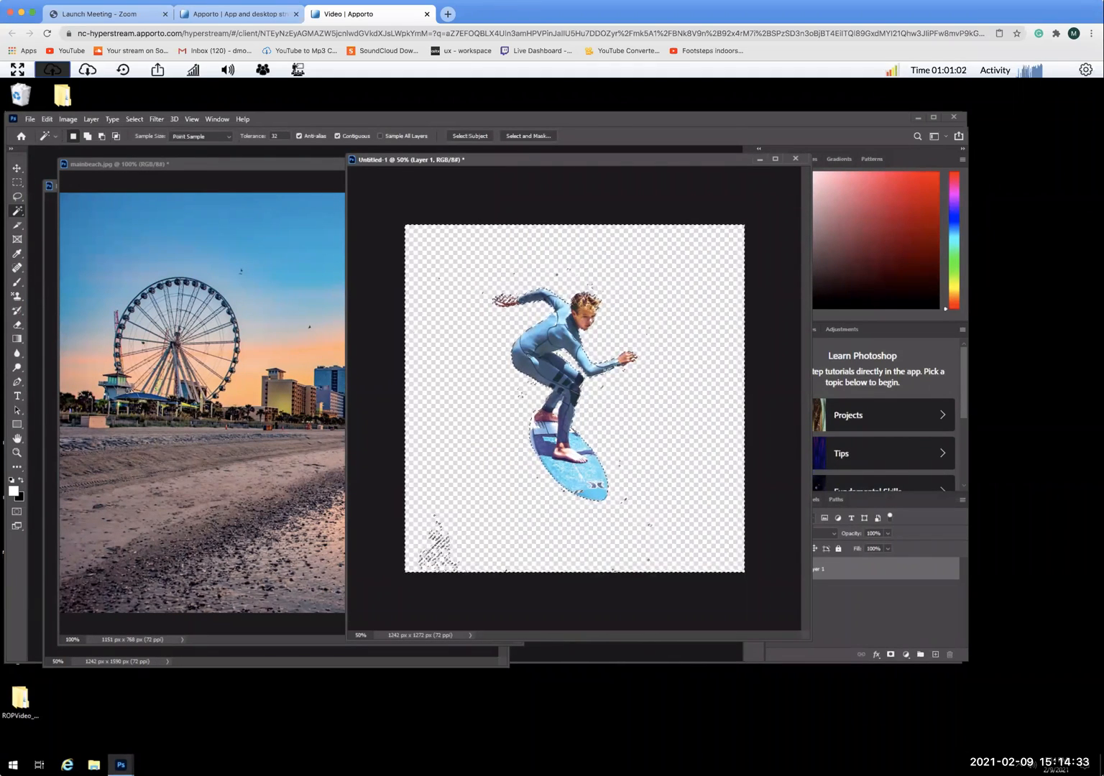
click(16, 169)
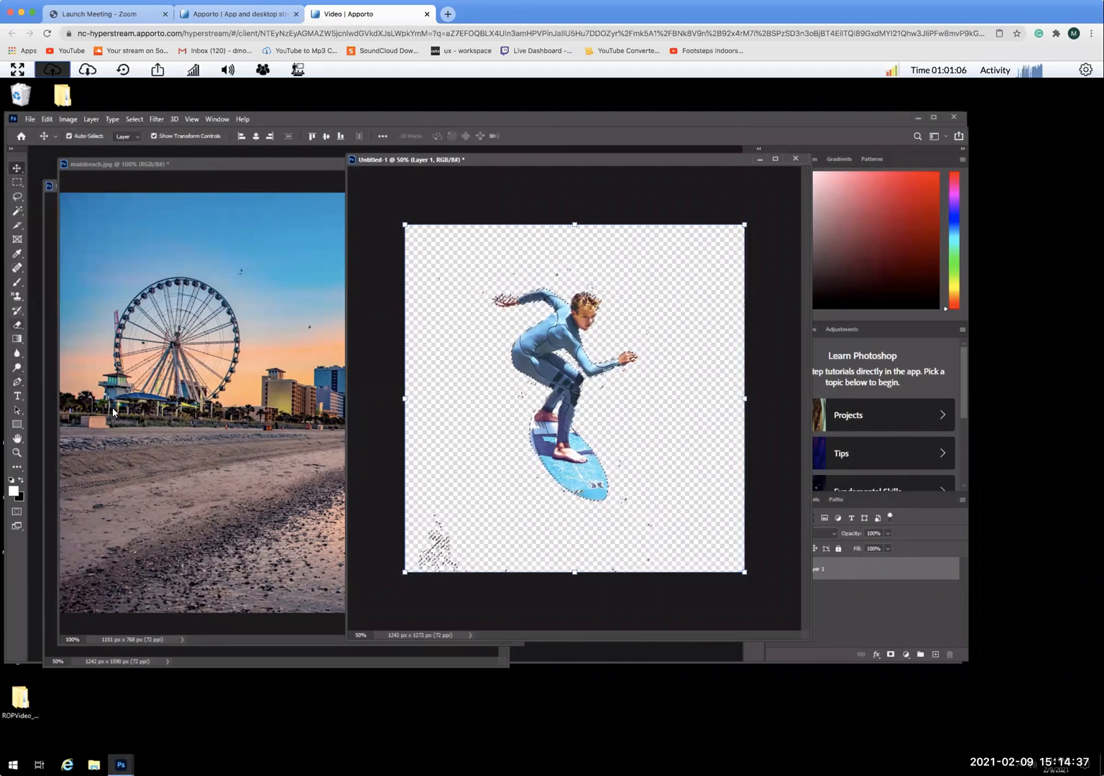
Step: Invert the selection in Untitled-1 to isolate the surfer and try pasting a full-size copy into mainbeach.jpg
key(e)
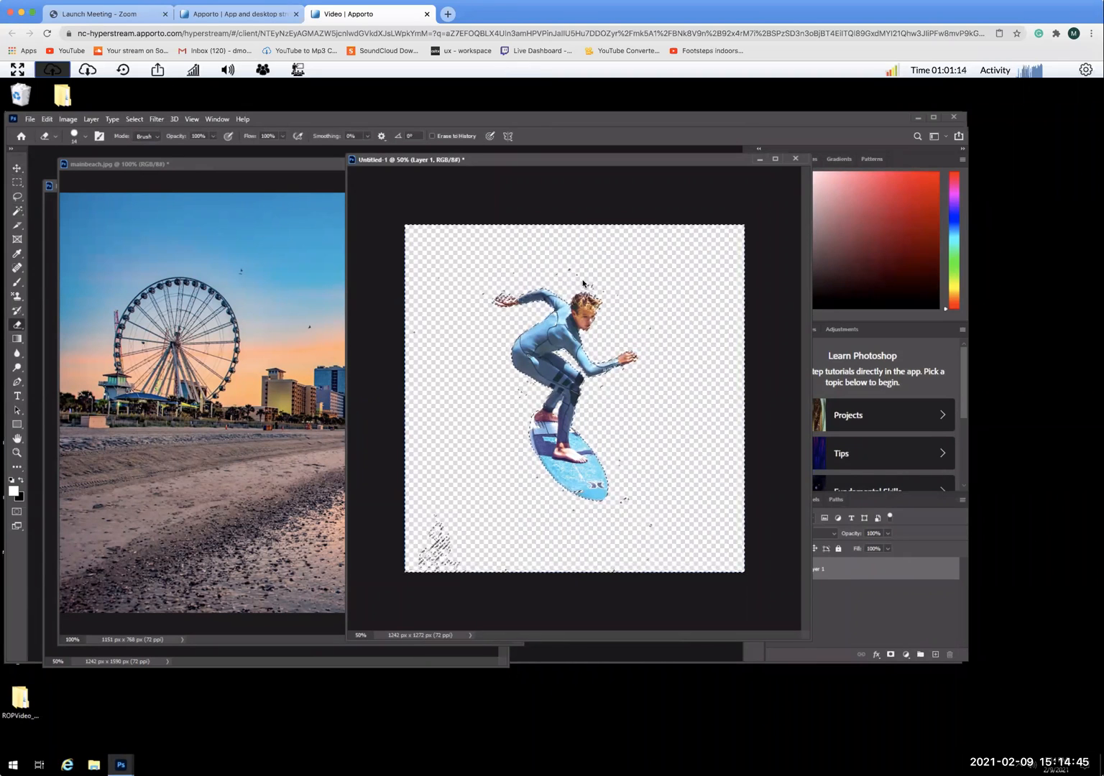
click(135, 119)
click(146, 141)
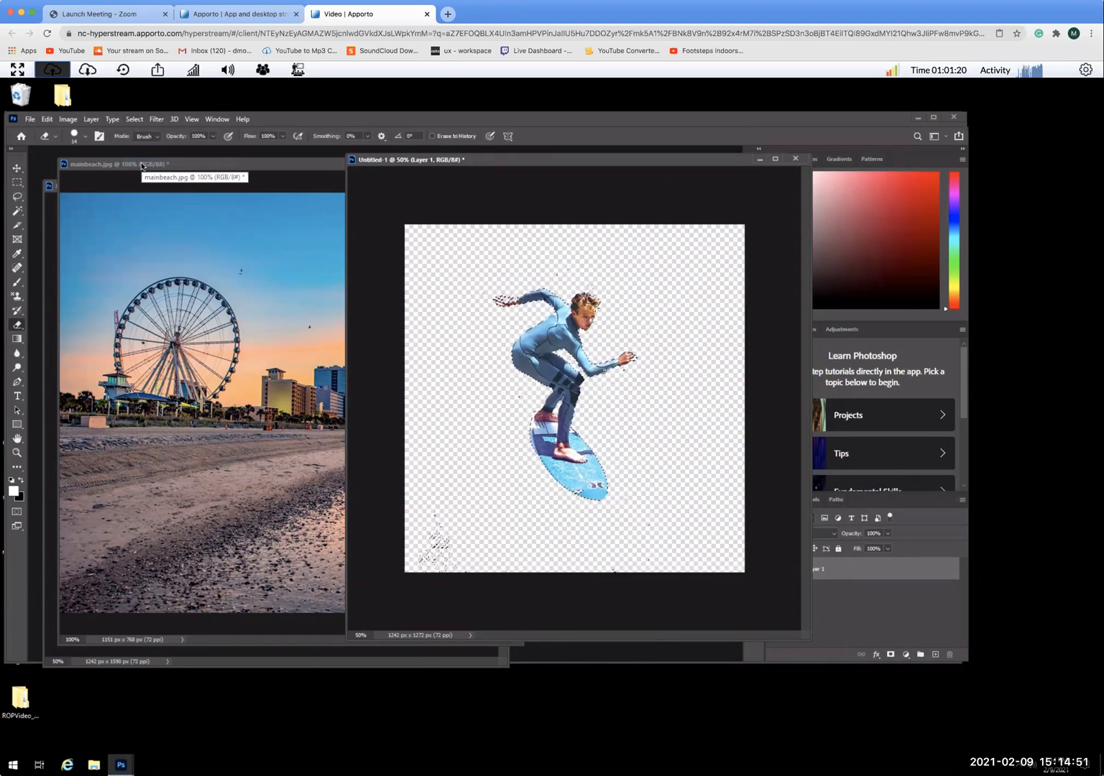
key(ctrl+c)
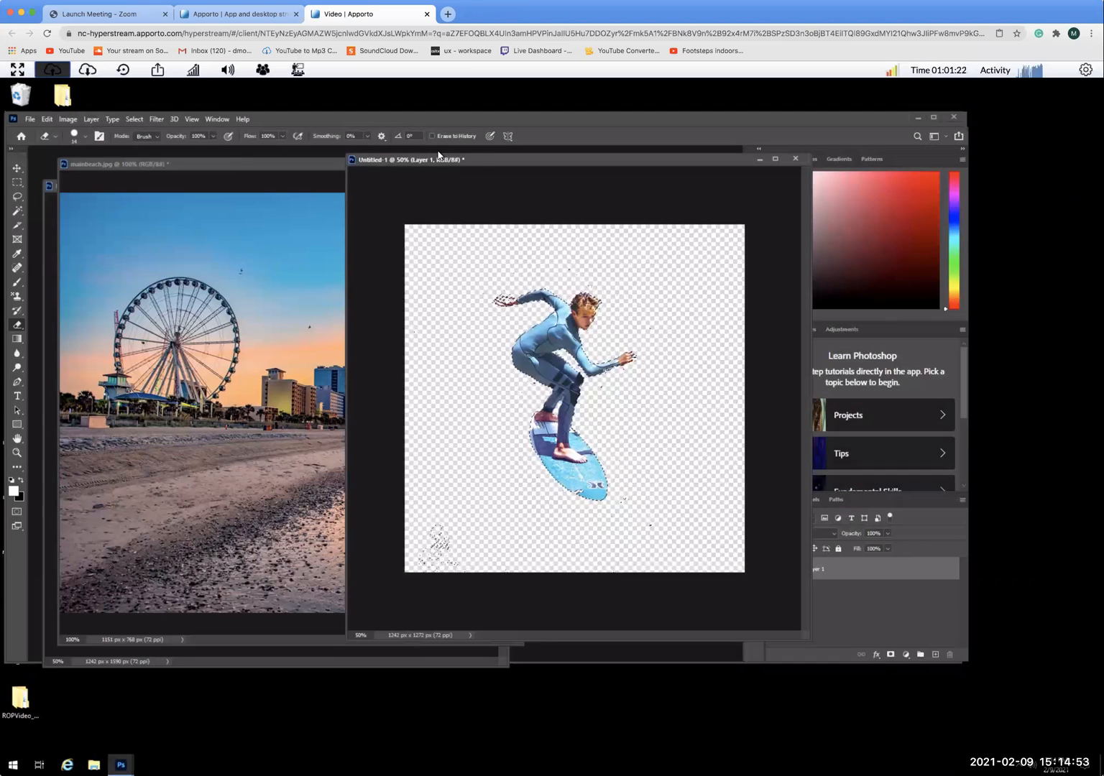
drag(479, 156, 452, 180)
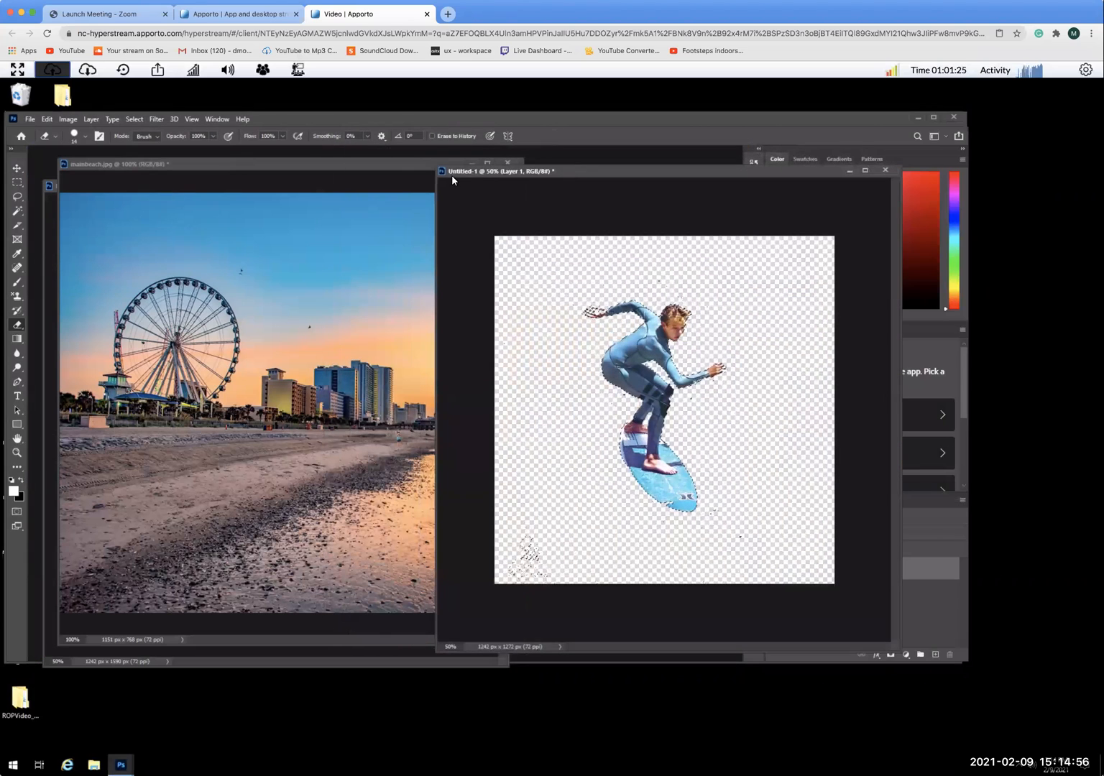
click(323, 259)
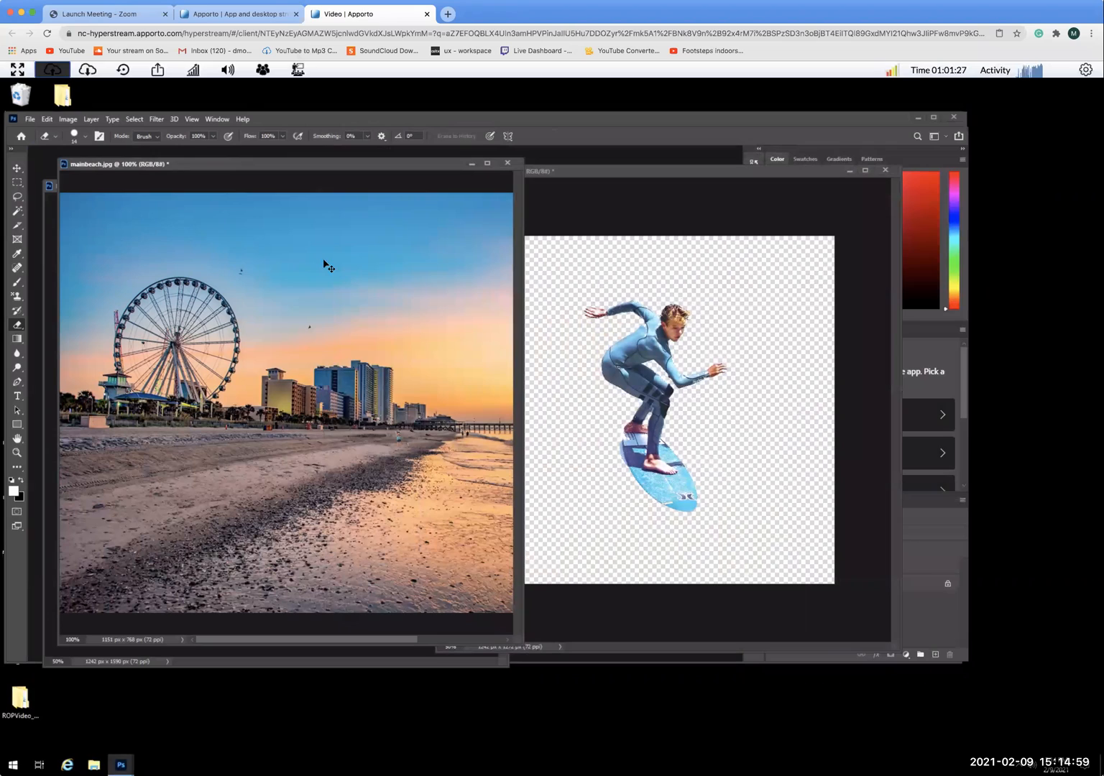
key(ctrl+v)
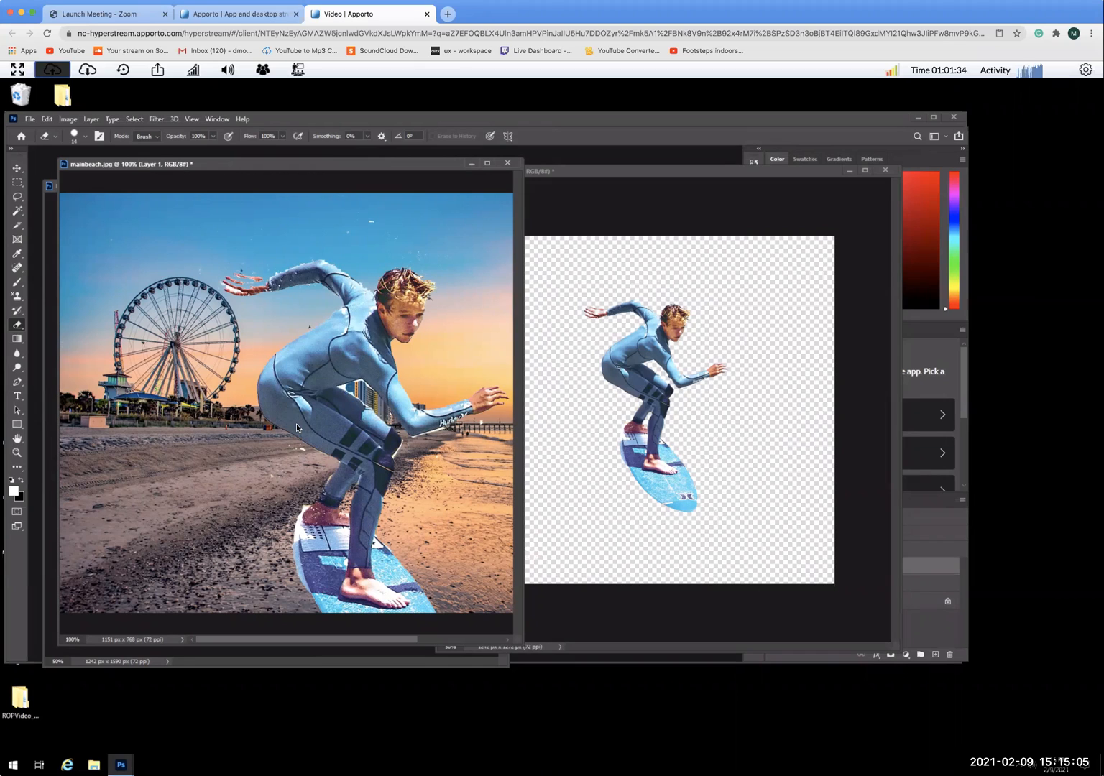
key(ctrl+z)
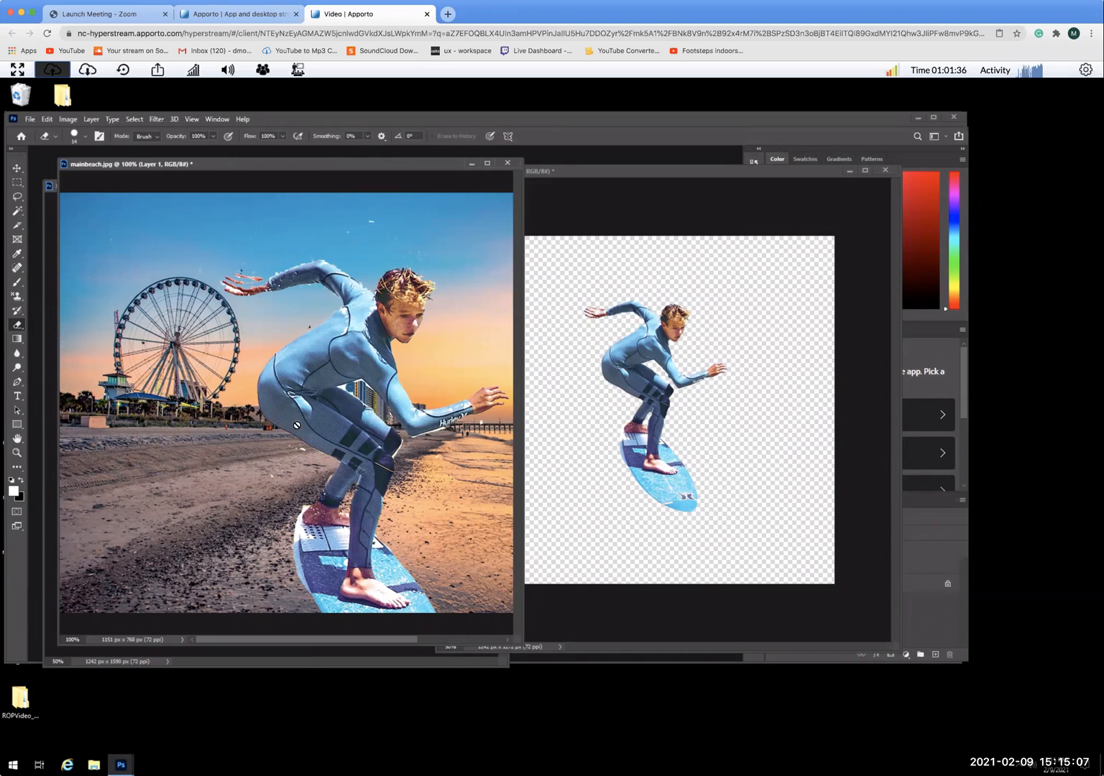
Step: Resize the Untitled-1 image to a width of 150 pixels with proportional height and show it at 150%
click(620, 287)
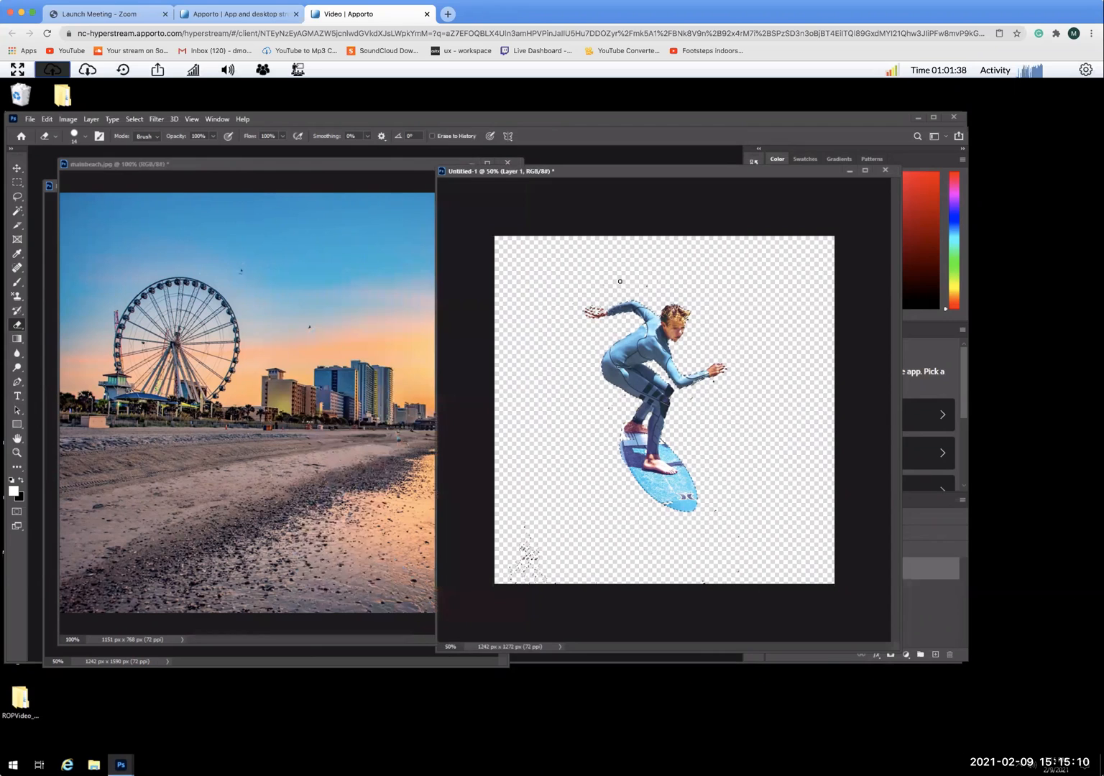
click(69, 120)
click(75, 204)
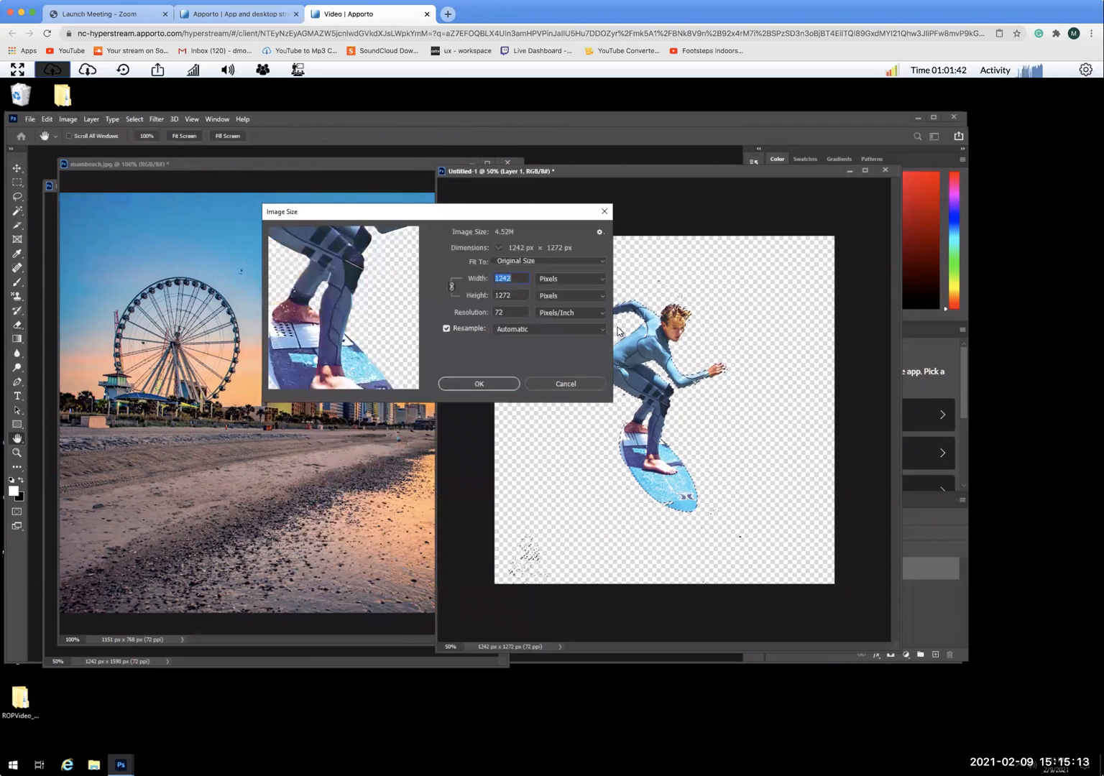
text(150)
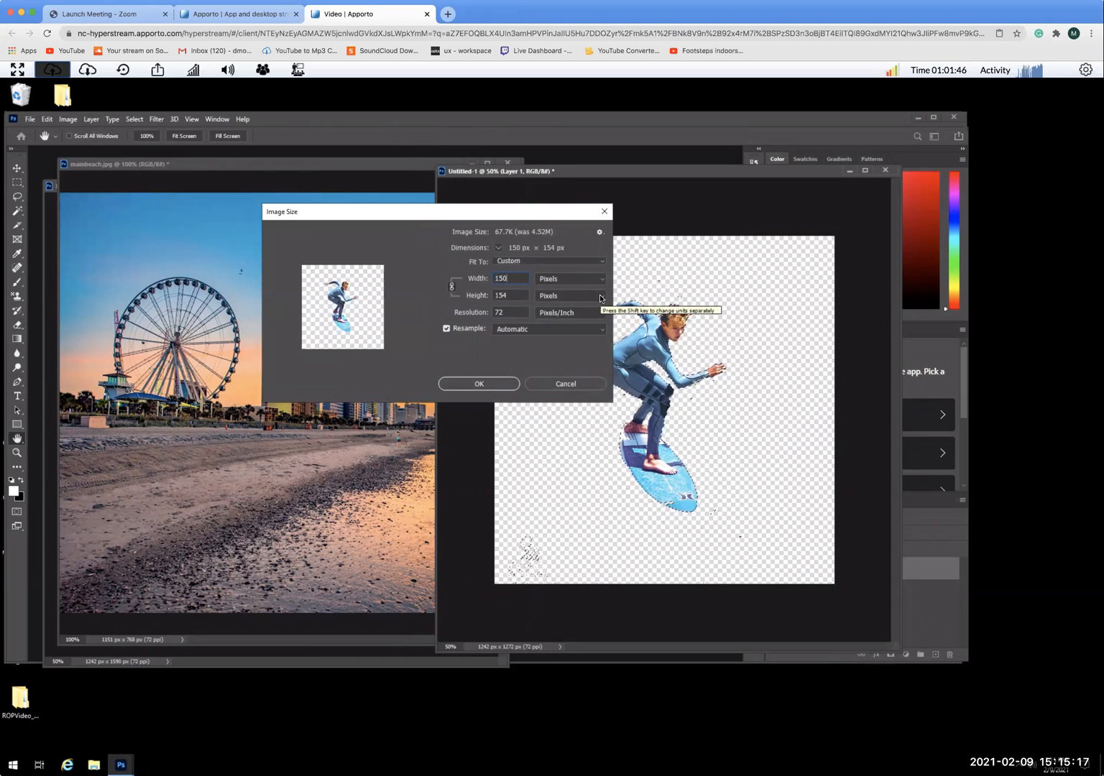
click(491, 384)
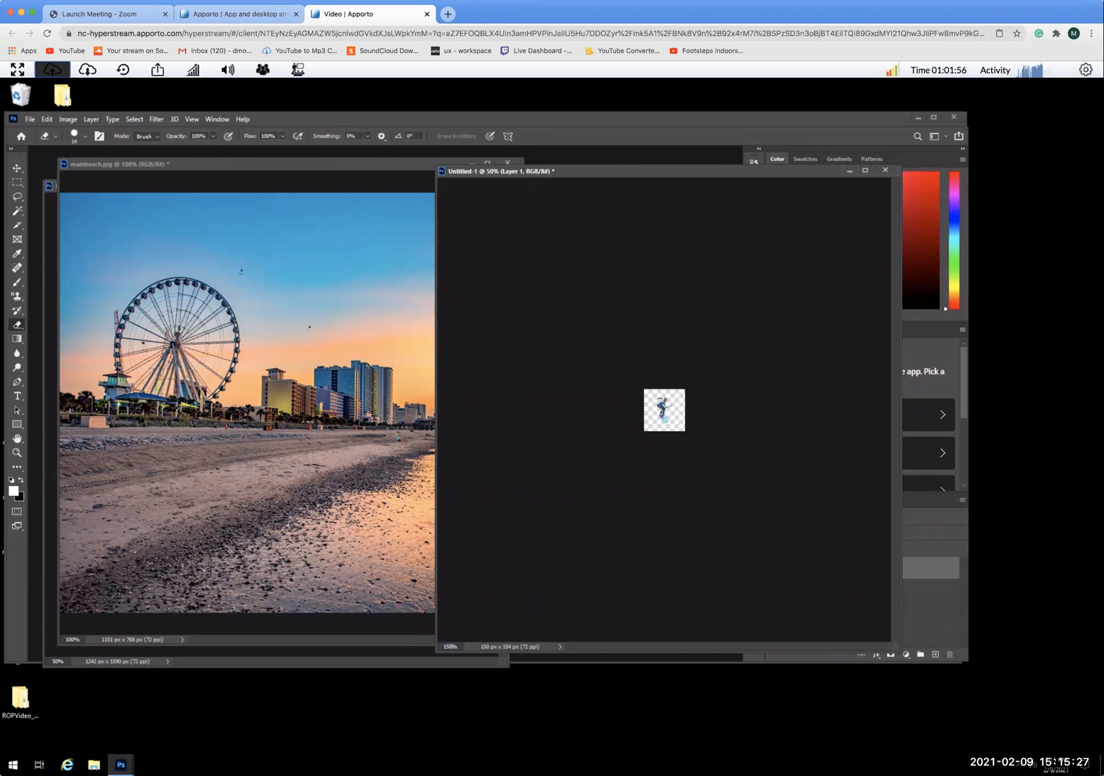
key(Return)
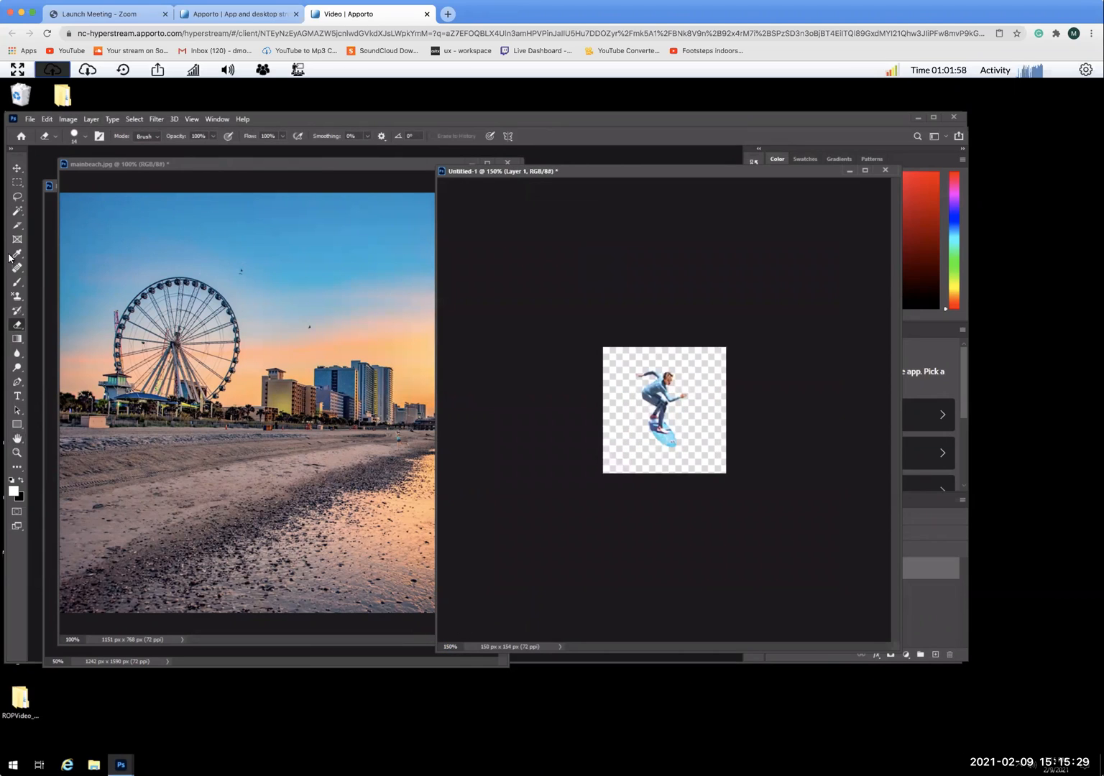
Step: Select the transparent area around the small surfer with the Magic Wand, invert the selection, and copy the surfer
click(16, 212)
click(689, 363)
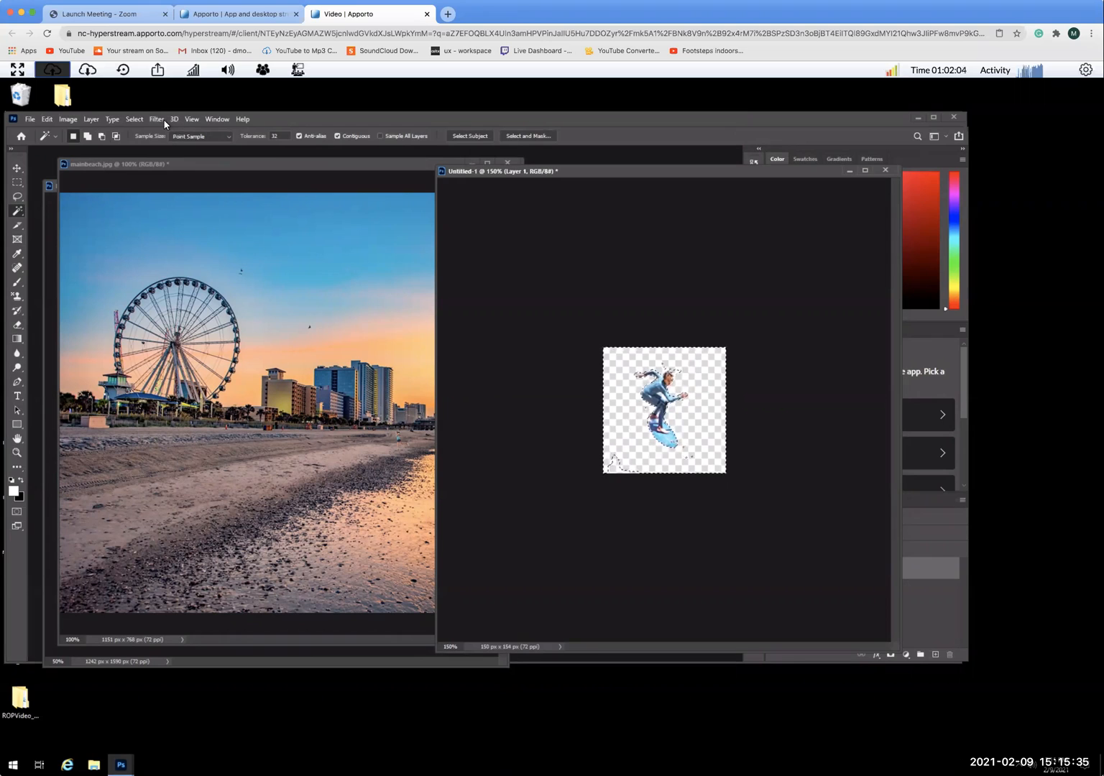
click(132, 118)
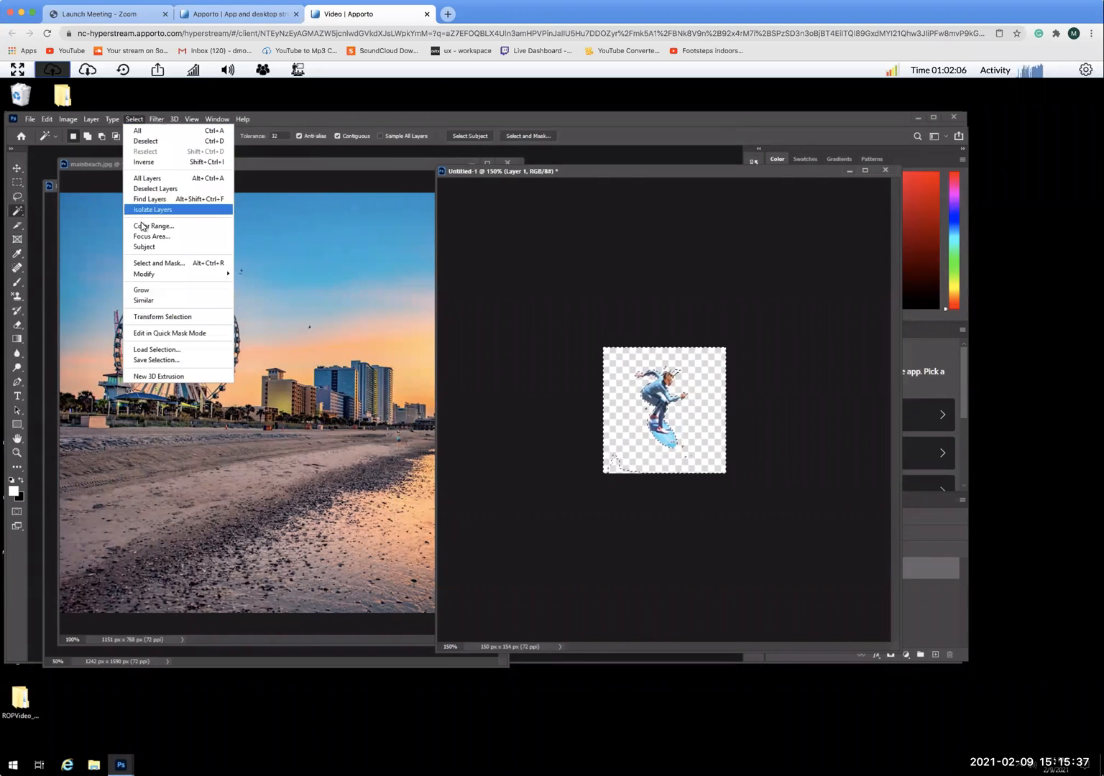
click(153, 162)
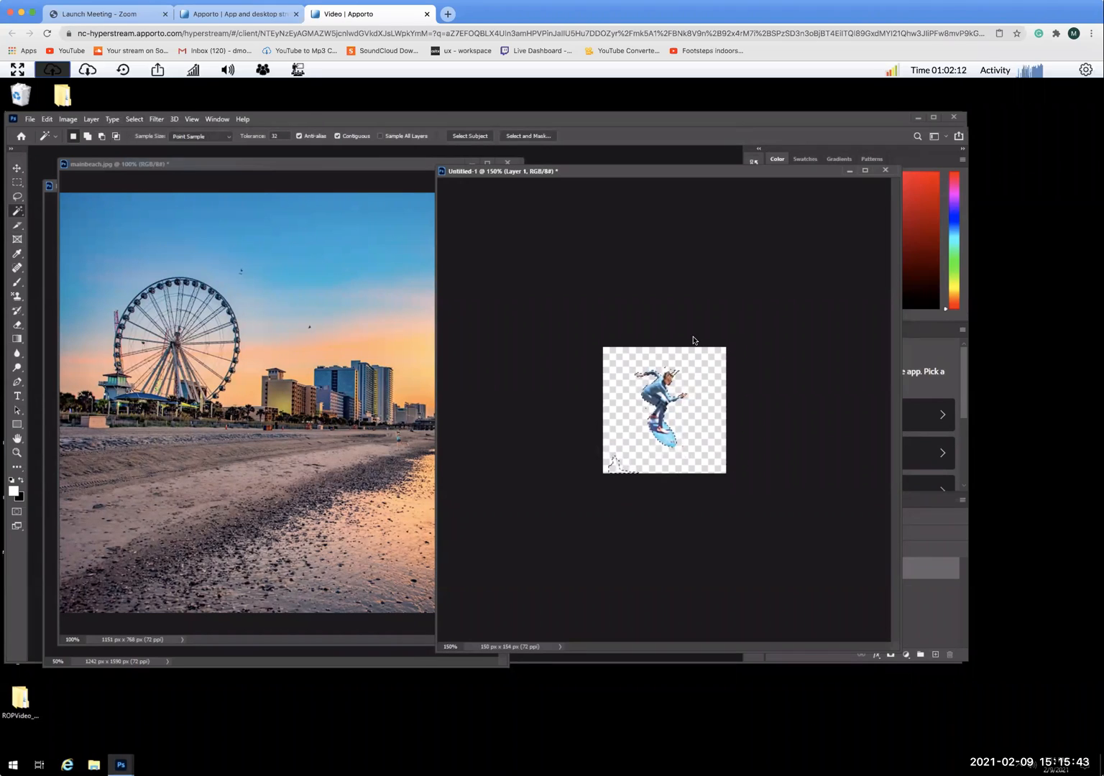
click(47, 119)
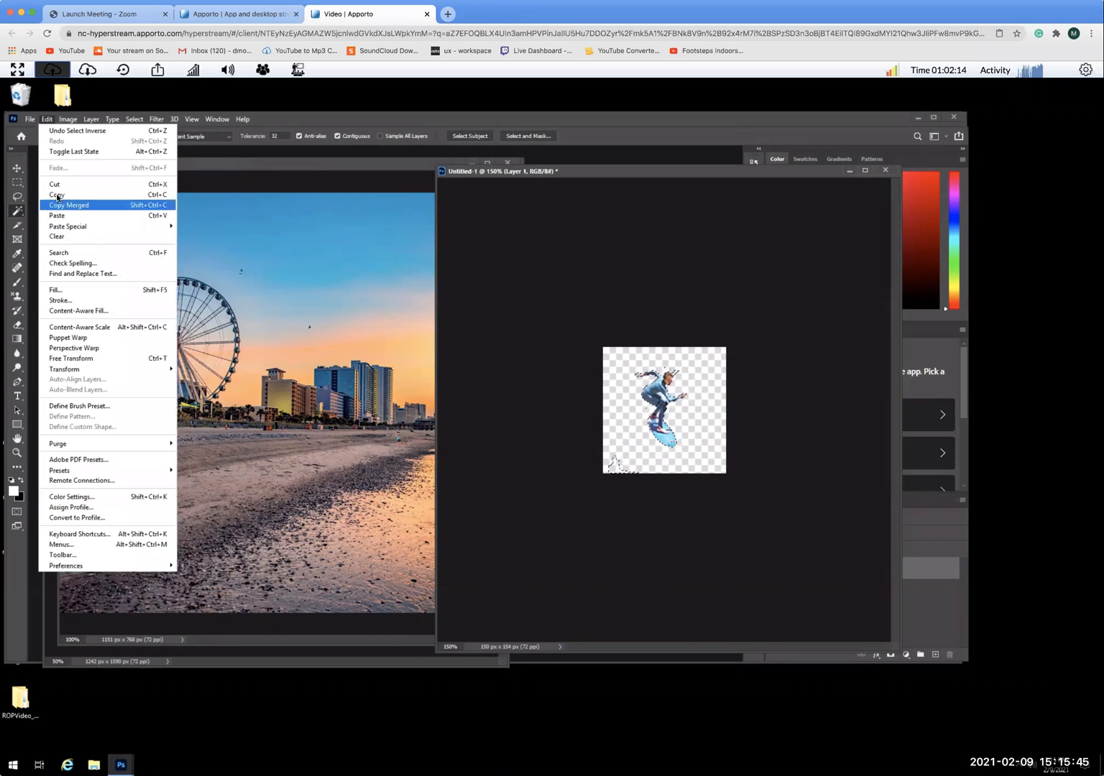
click(57, 195)
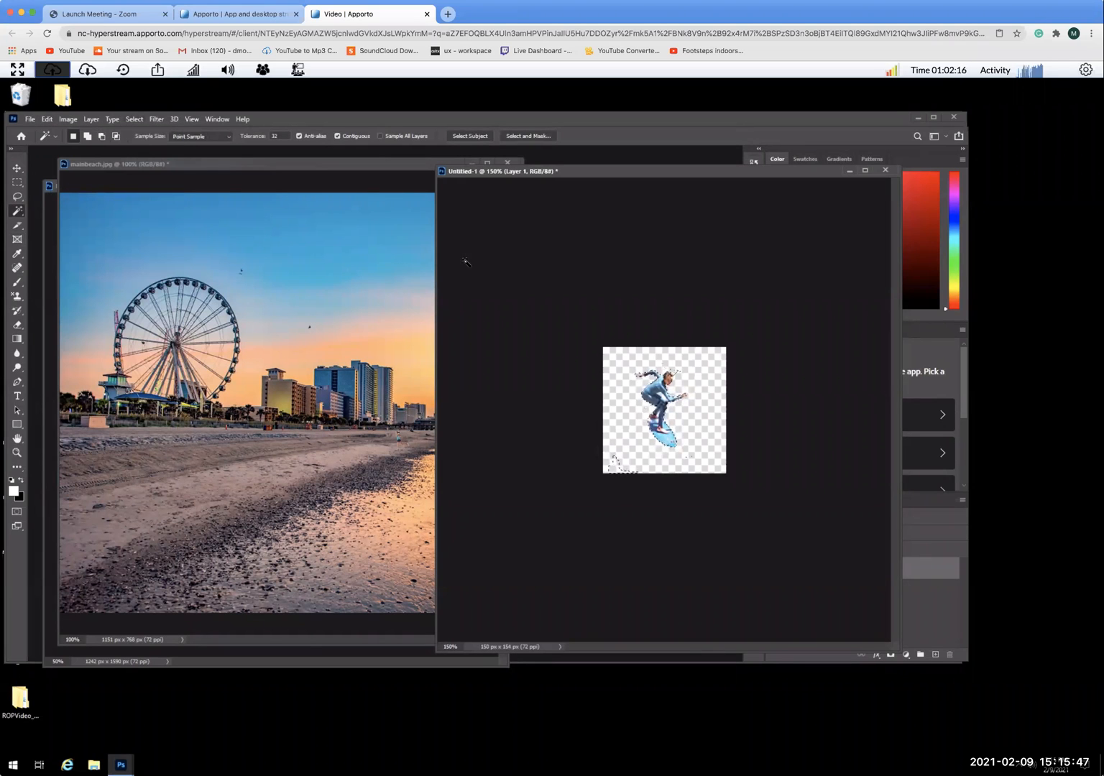
Step: Switch to mainbeach.jpg with the Move tool and paste the reduced surfer into it
drag(576, 172, 588, 159)
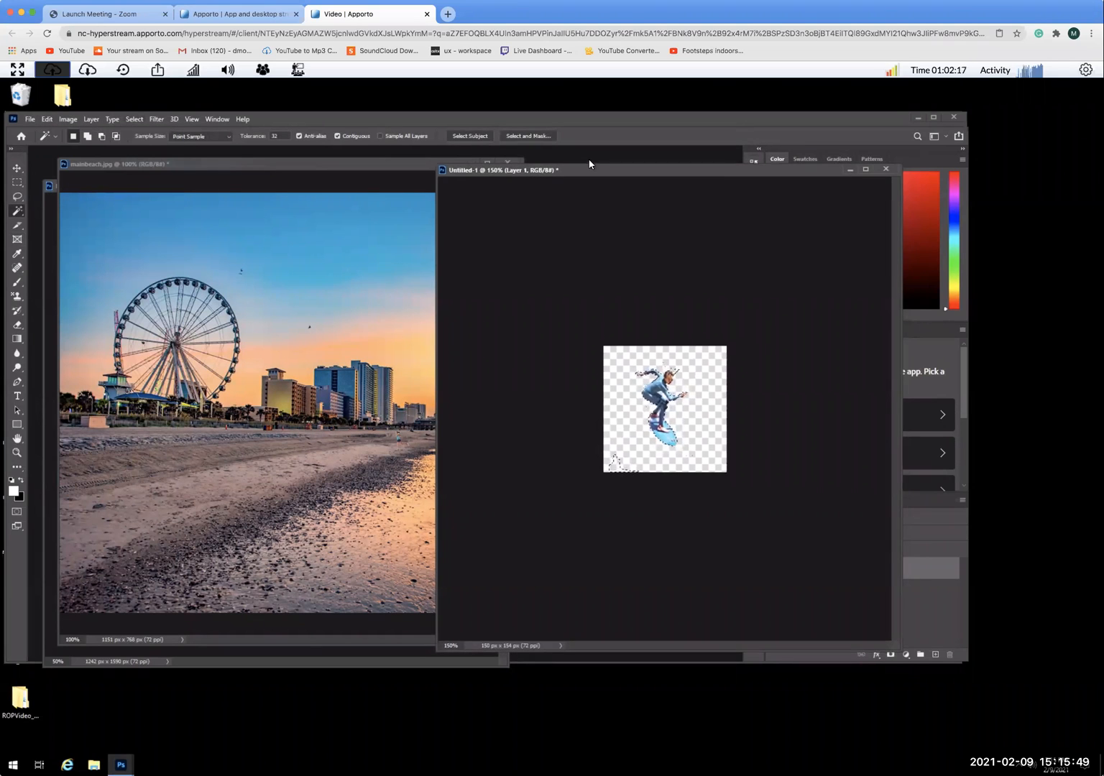
click(301, 279)
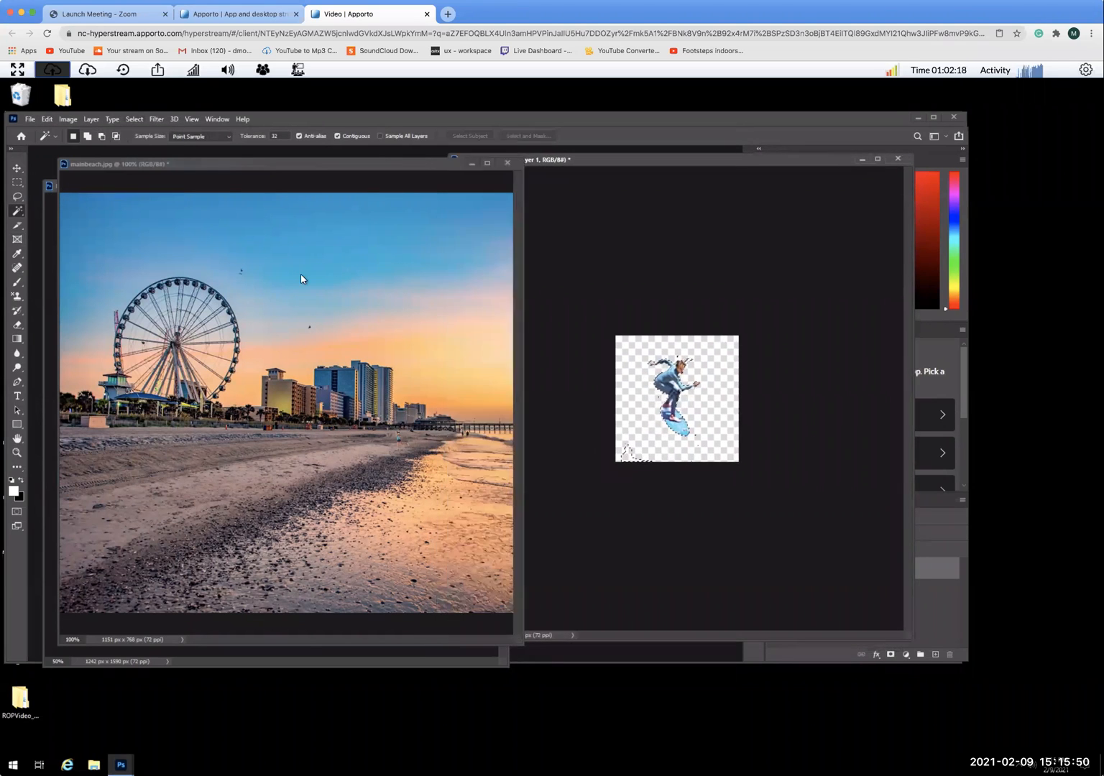
click(17, 169)
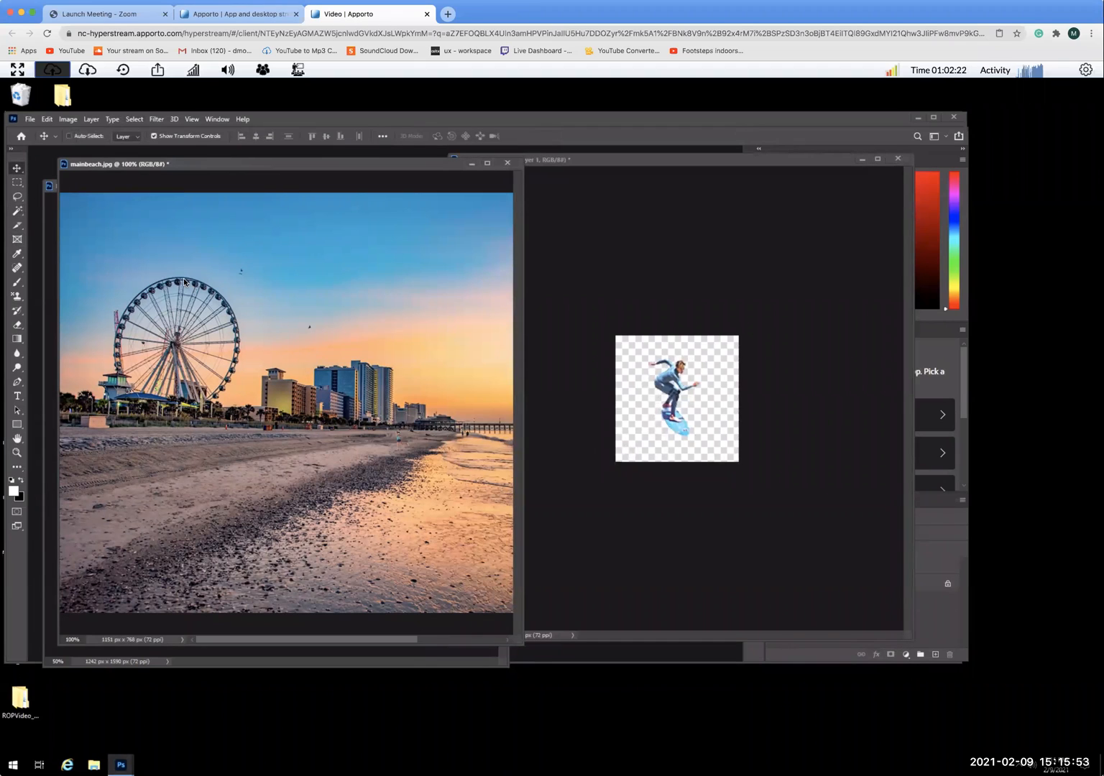
key(ctrl+v)
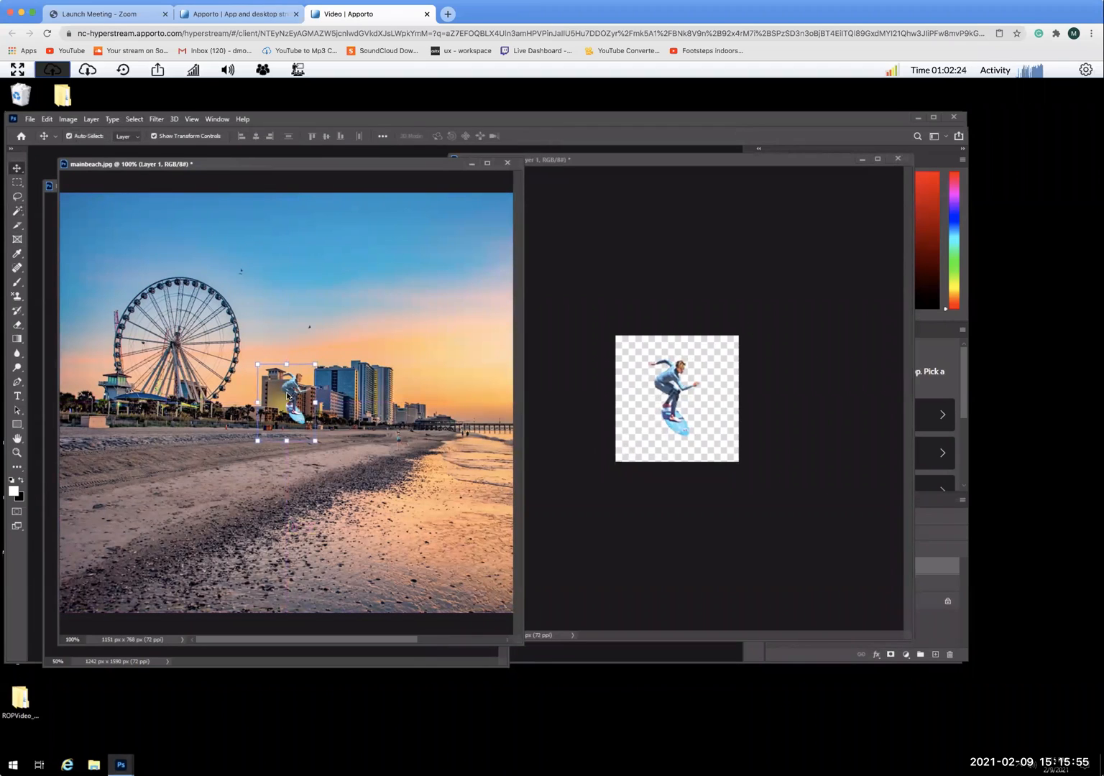
Step: Close Untitled-1 and beach_5.jpg without saving their changes
drag(544, 155, 687, 170)
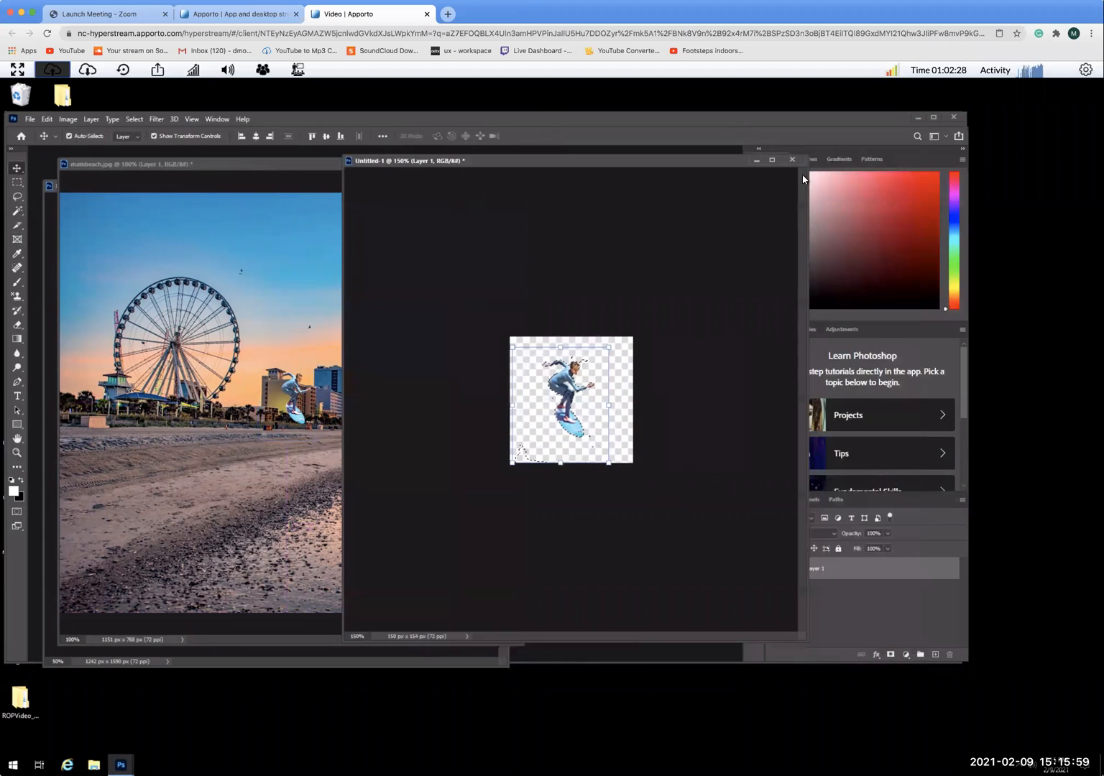
click(793, 160)
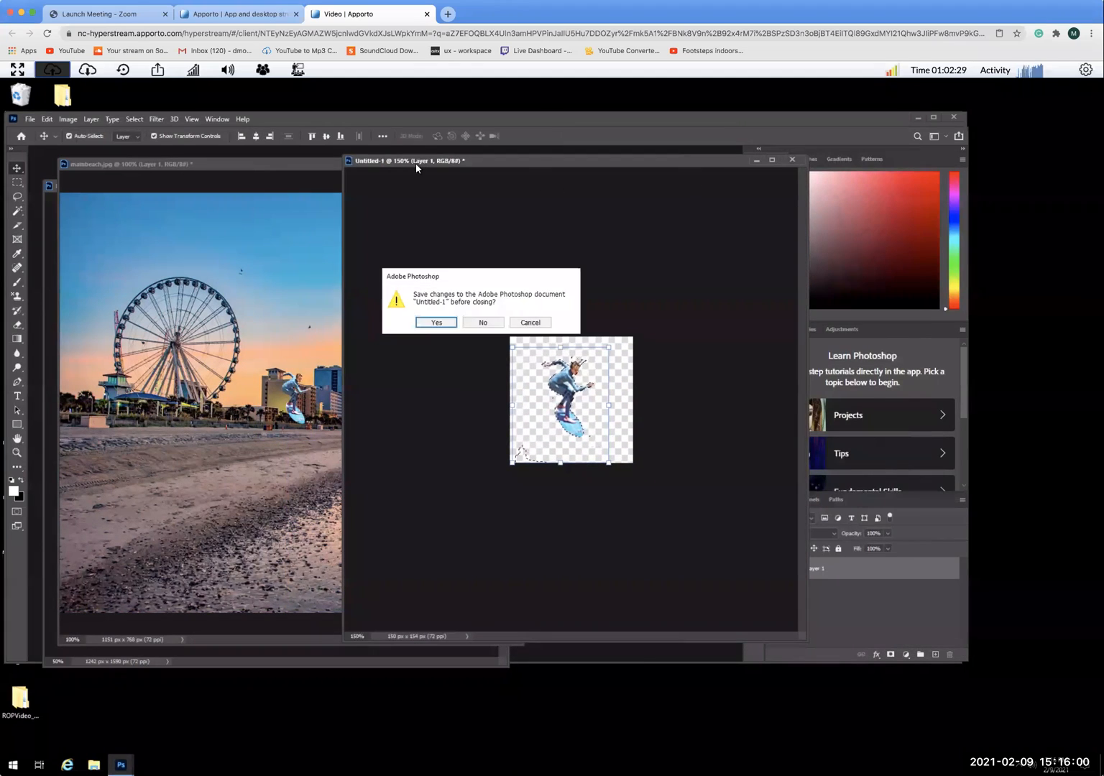
click(483, 322)
drag(354, 169, 557, 173)
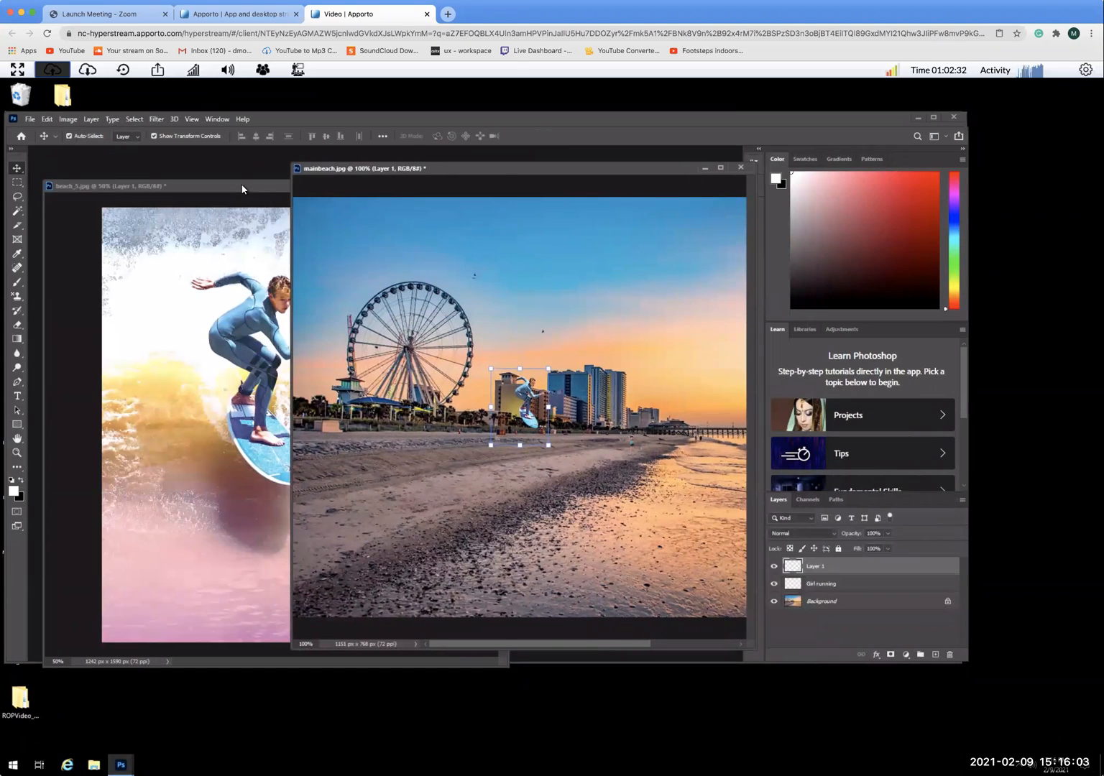
click(241, 189)
click(491, 186)
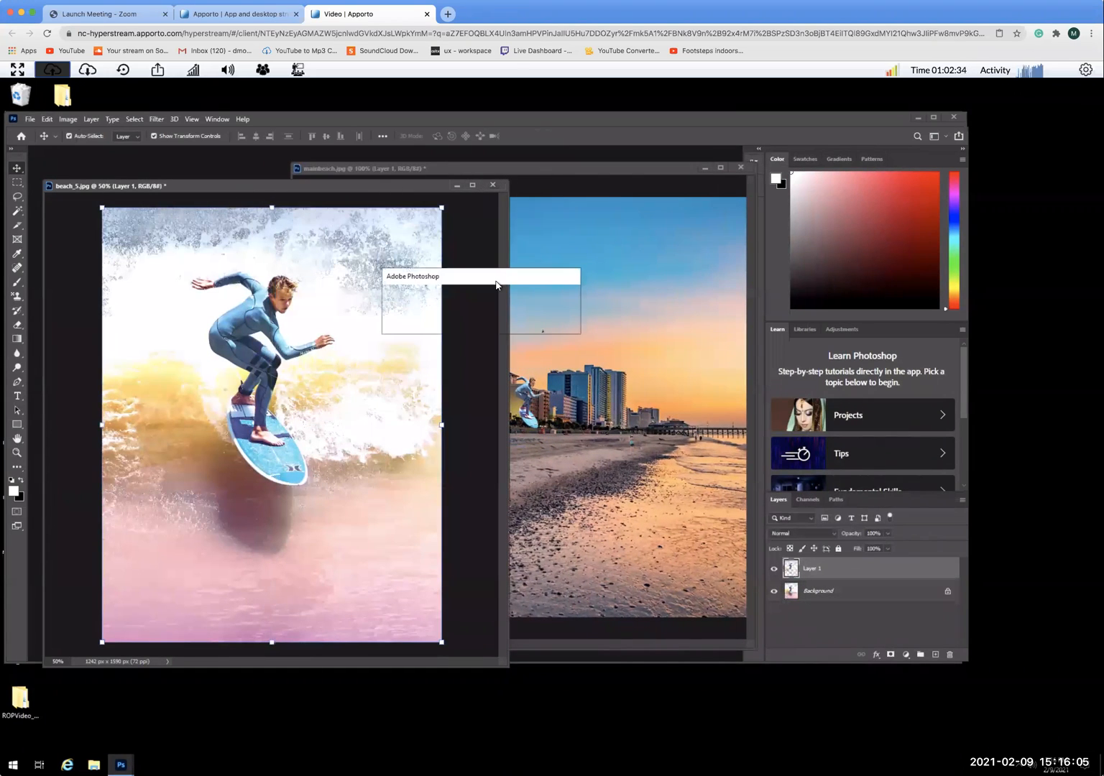
click(483, 323)
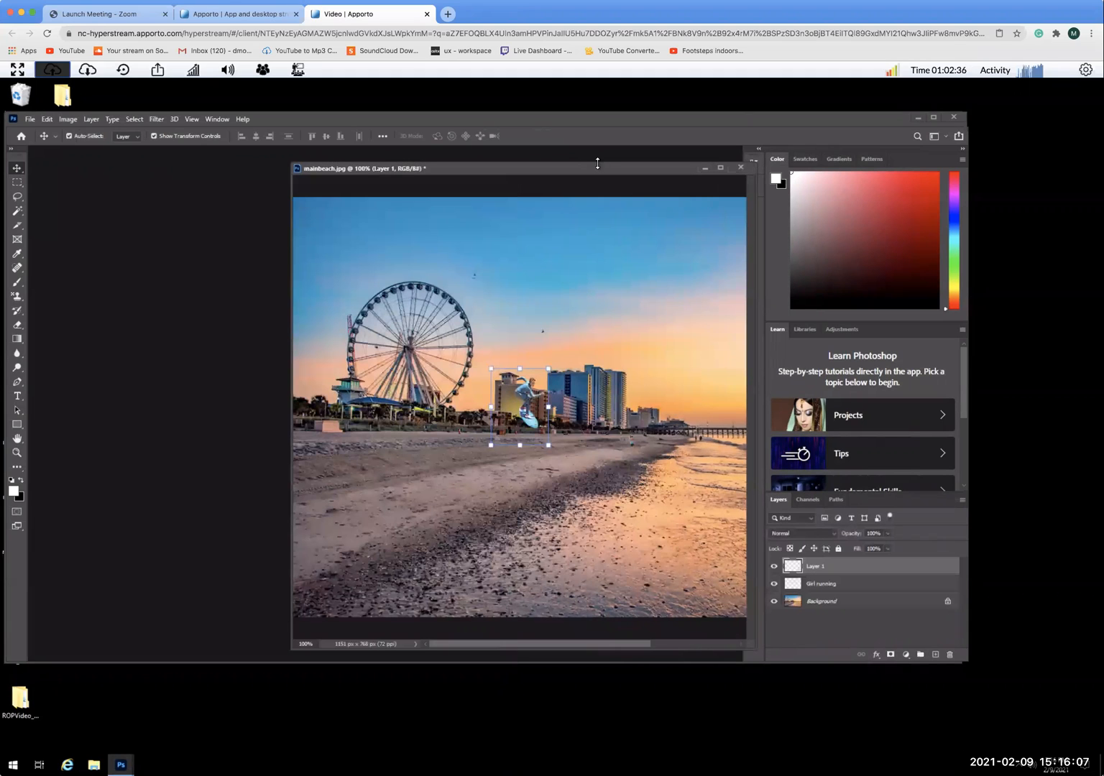
Step: Enlarge the mainbeach.jpg window, then place the surfer on the breaking wave, scaled to about 48% width and 43% height
drag(434, 170, 183, 171)
drag(505, 303, 714, 298)
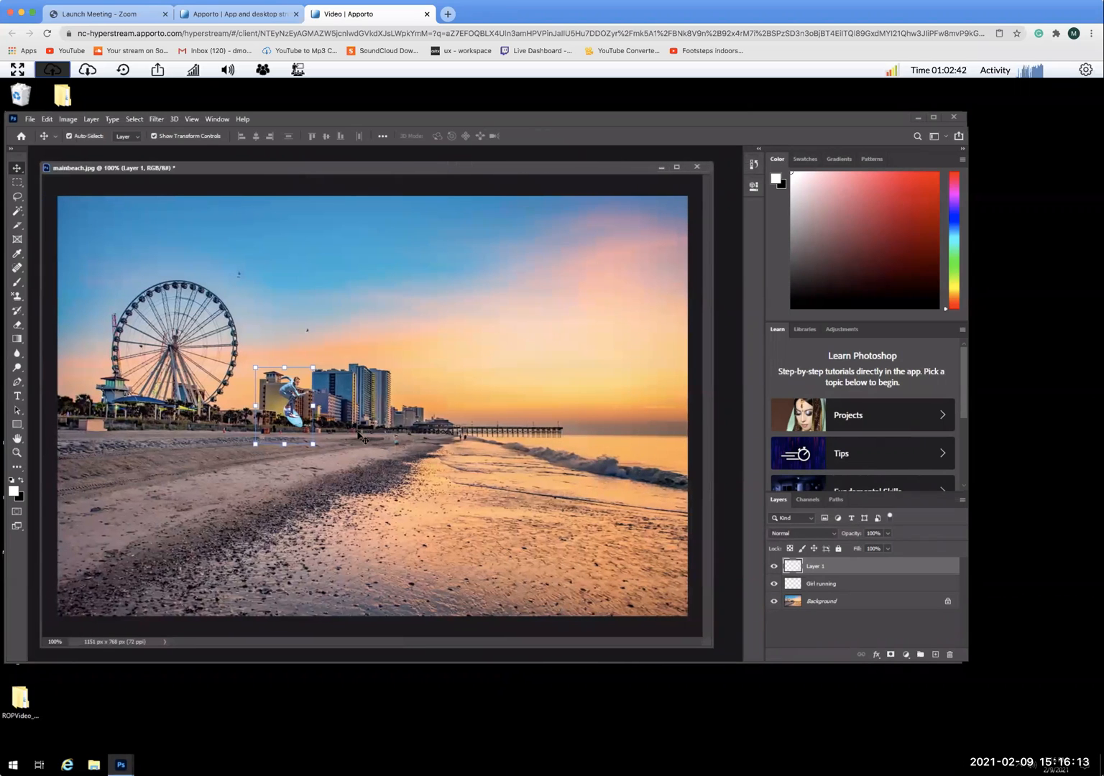
drag(291, 402, 646, 445)
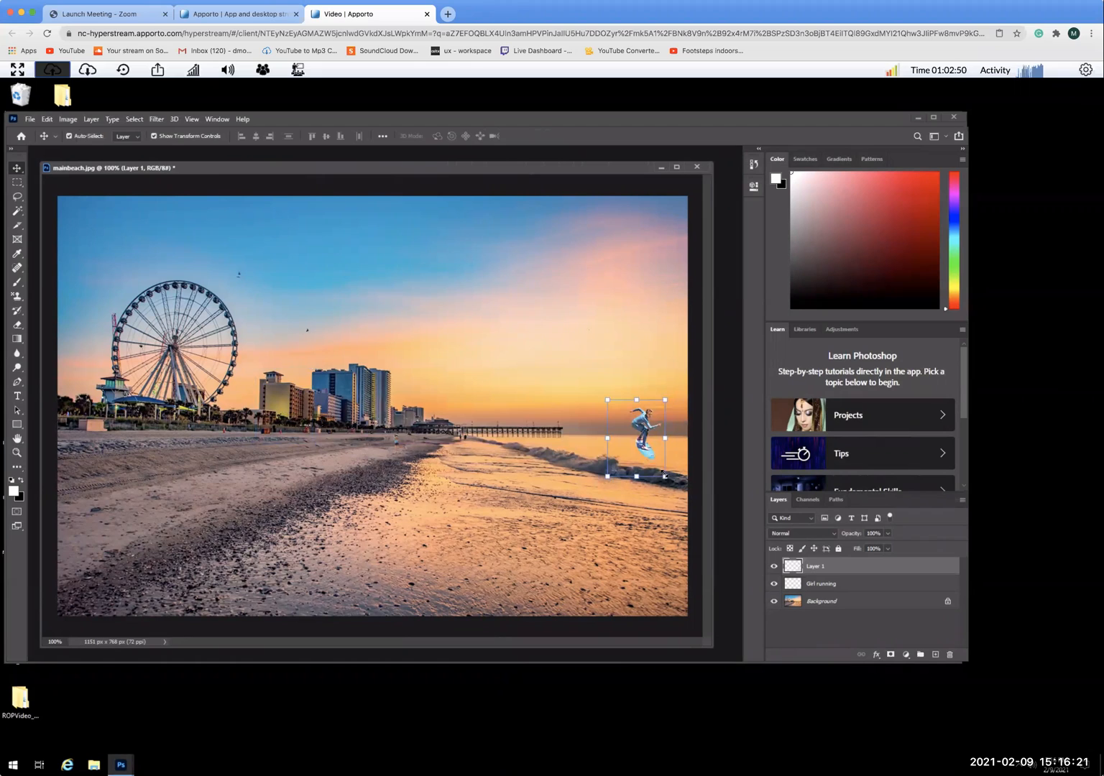
drag(666, 476, 614, 466)
drag(613, 465, 611, 460)
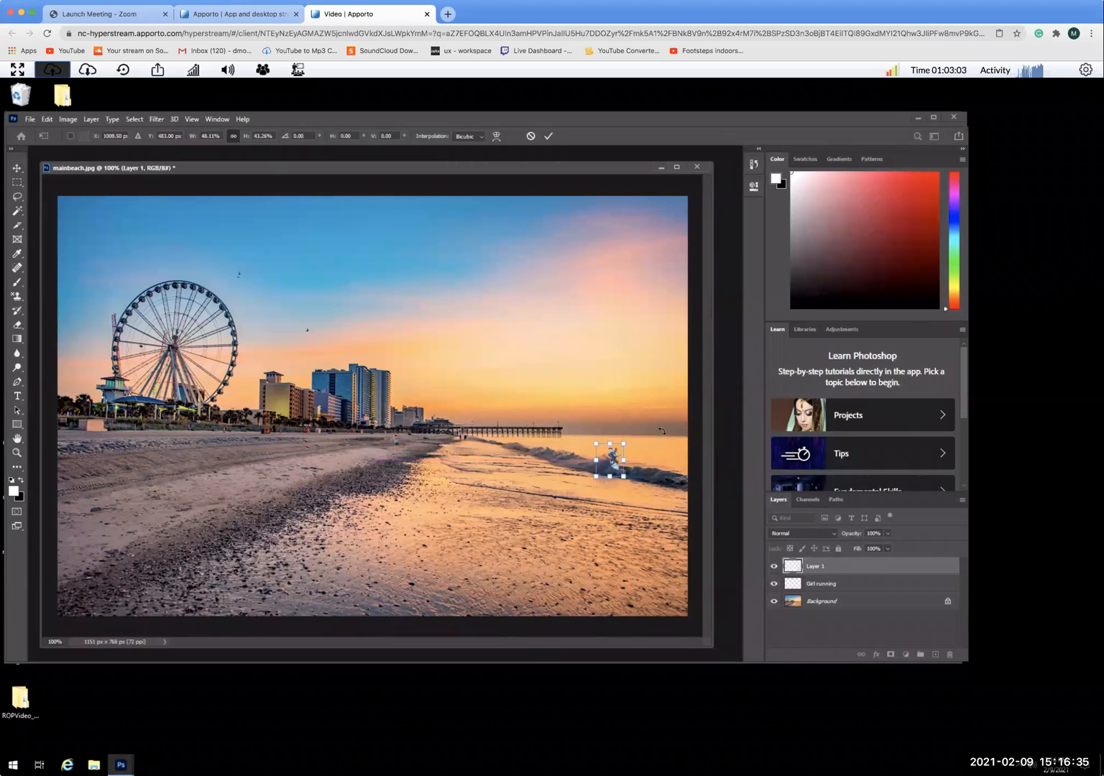
click(16, 168)
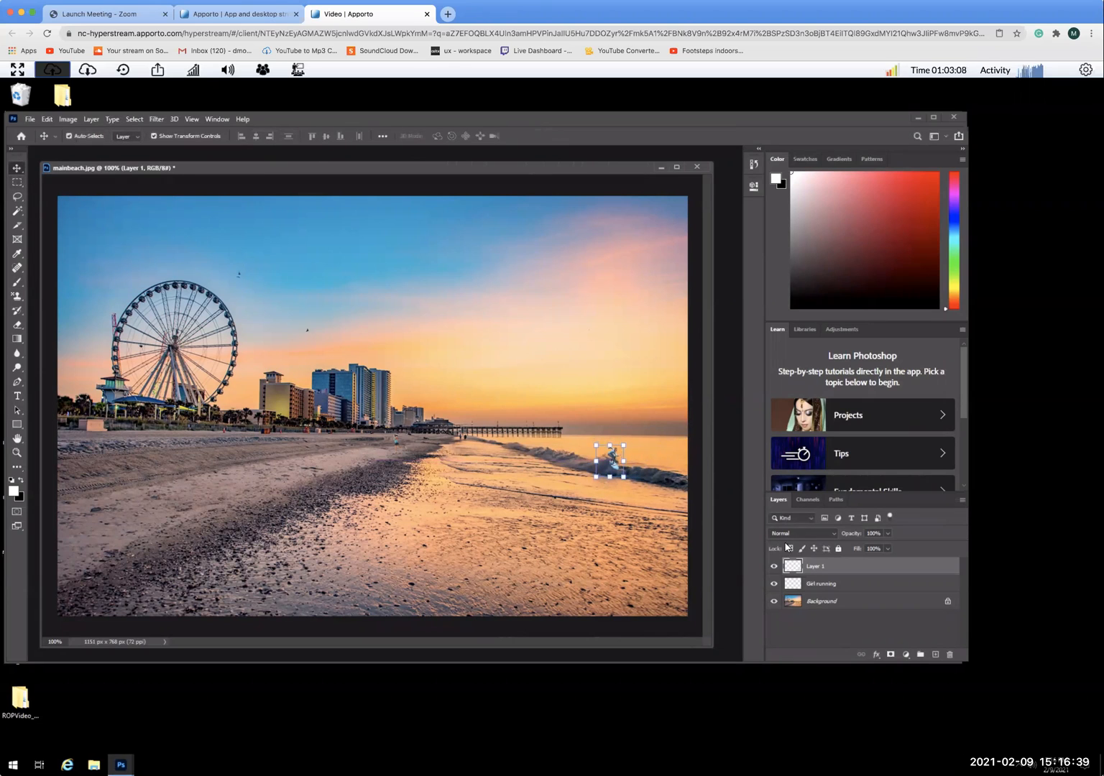
Step: Rename the pasted surfer's layer as Surfer and turn off Show Transform Controls
double_click(822, 567)
text(Surfer)
key(Return)
click(154, 136)
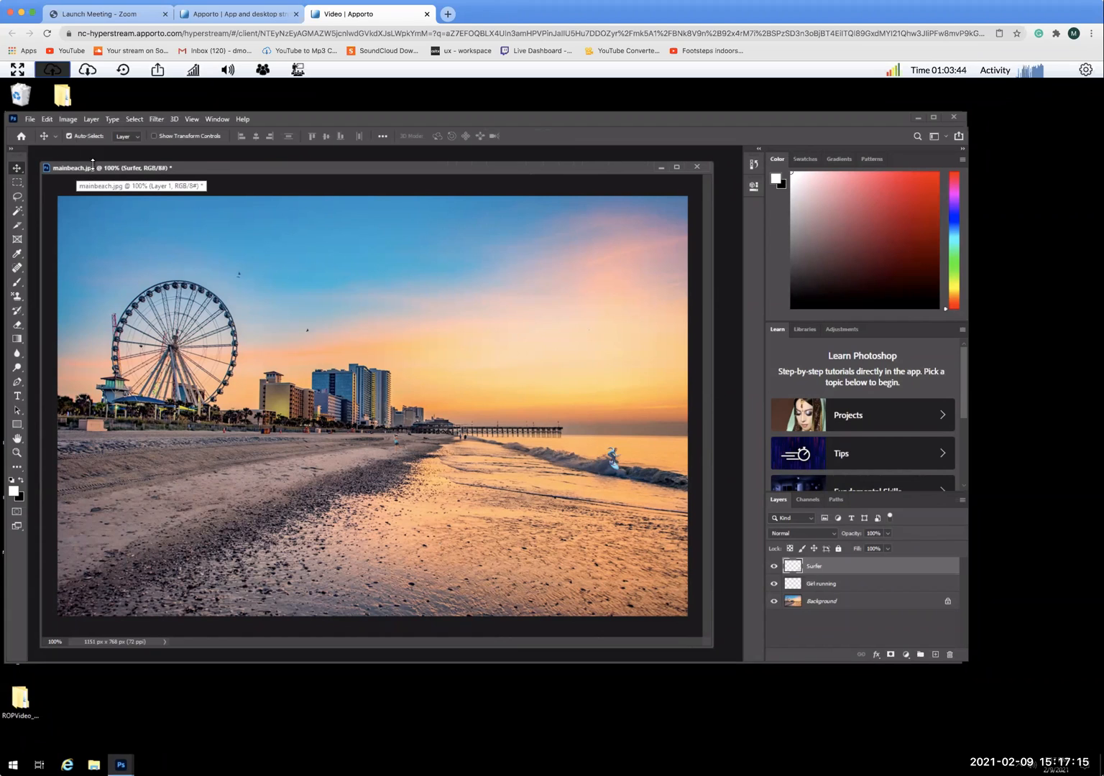
Step: Save the composite as a layered Photoshop file named mainbeach_1 in the beach scene folder
click(30, 120)
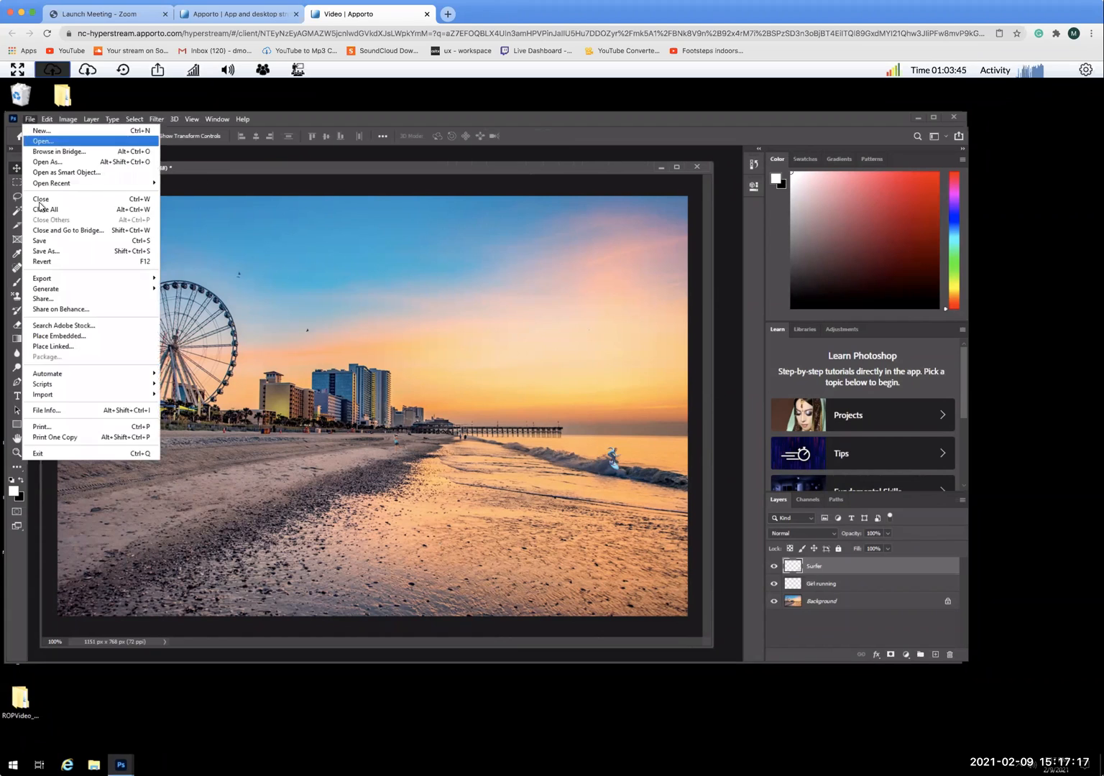
click(46, 252)
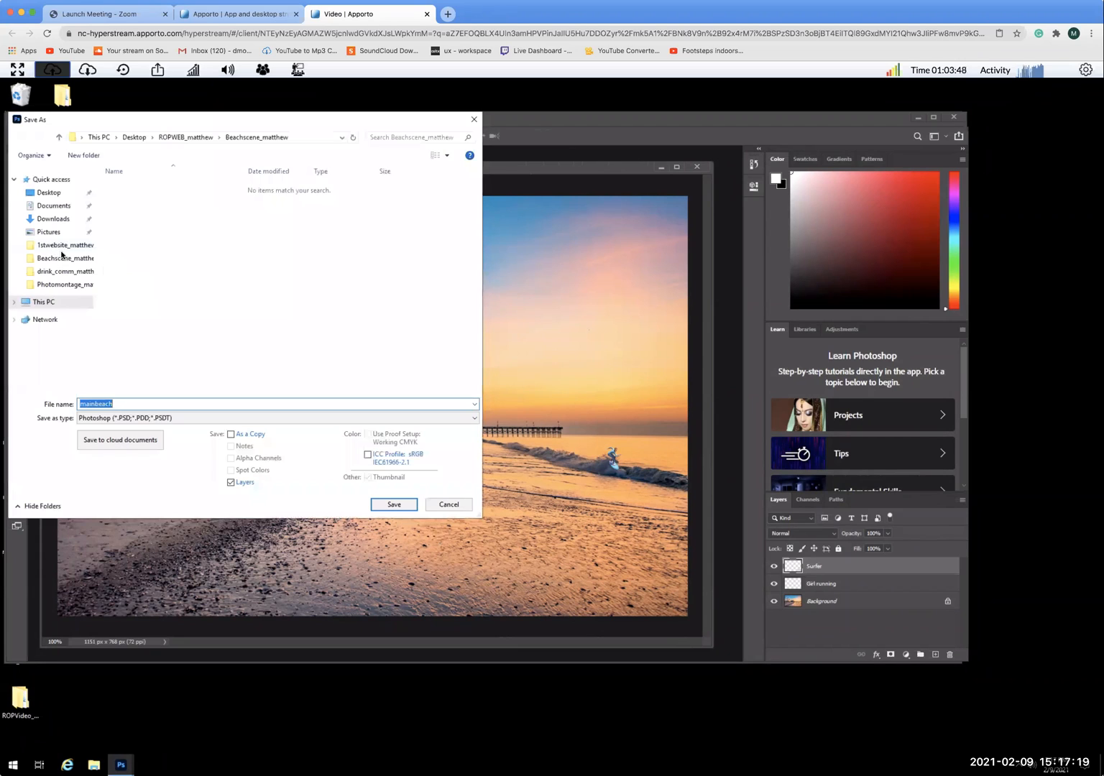
click(115, 406)
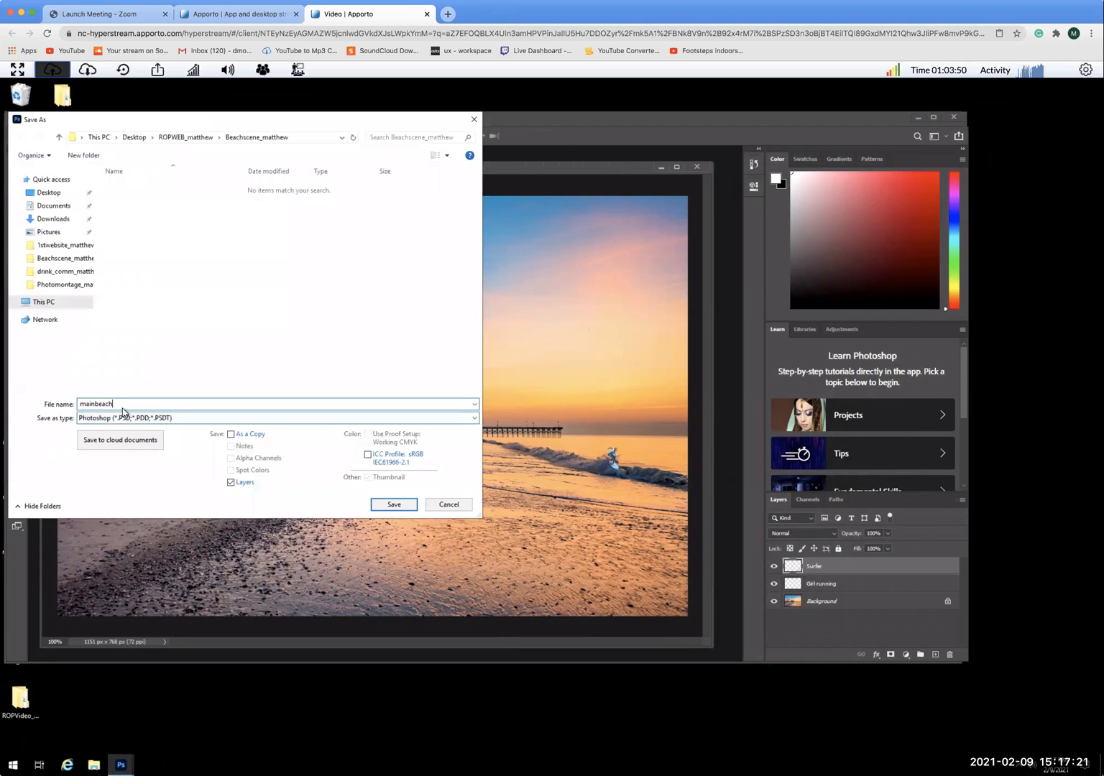
text(_1)
click(394, 506)
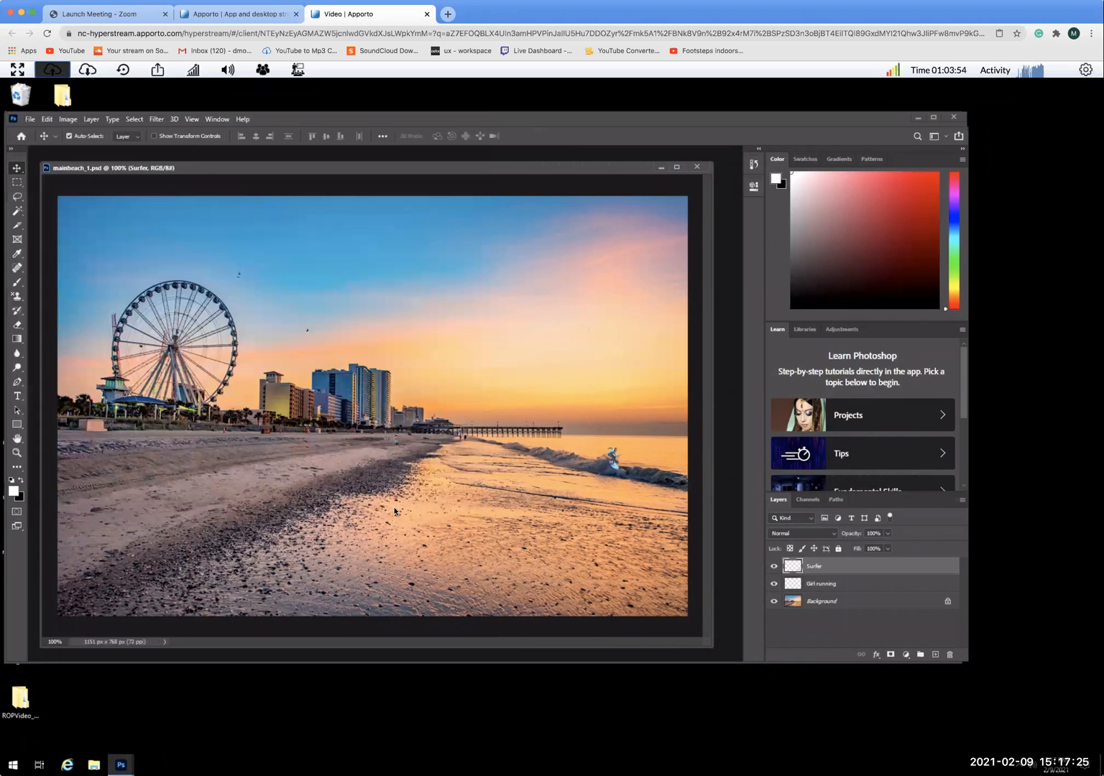